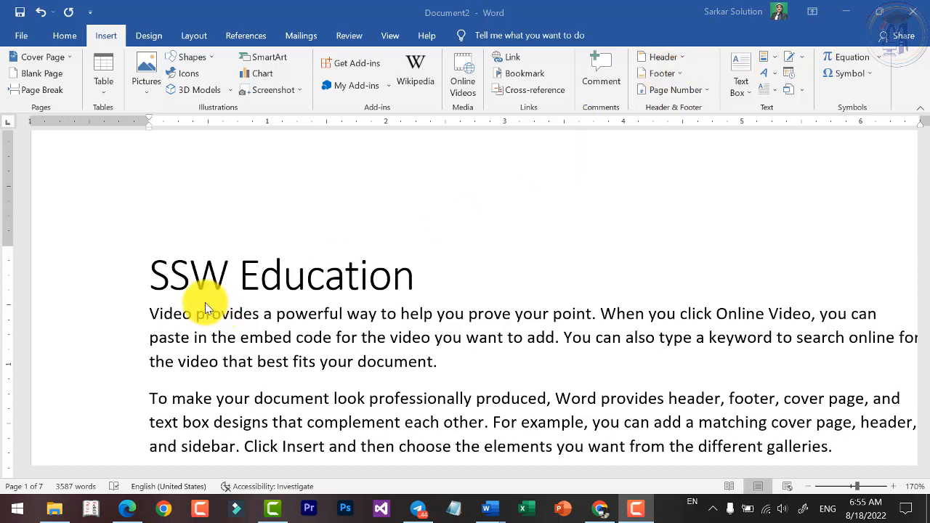
# Look through the document's pages, title and top margin area to examine where the header goes.
pyautogui.scroll(1, 164, 281)
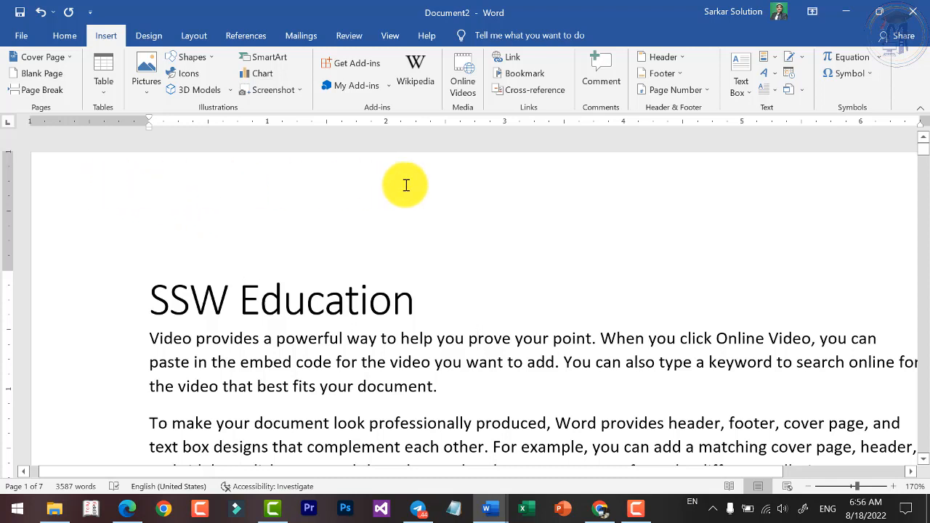
pyautogui.scroll(-5, 327, 271)
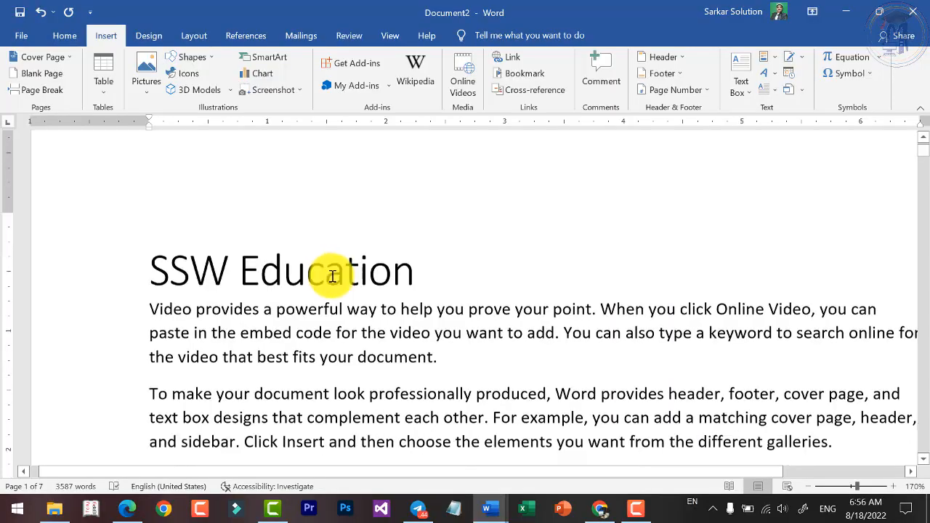
pyautogui.scroll(-15, 345, 271)
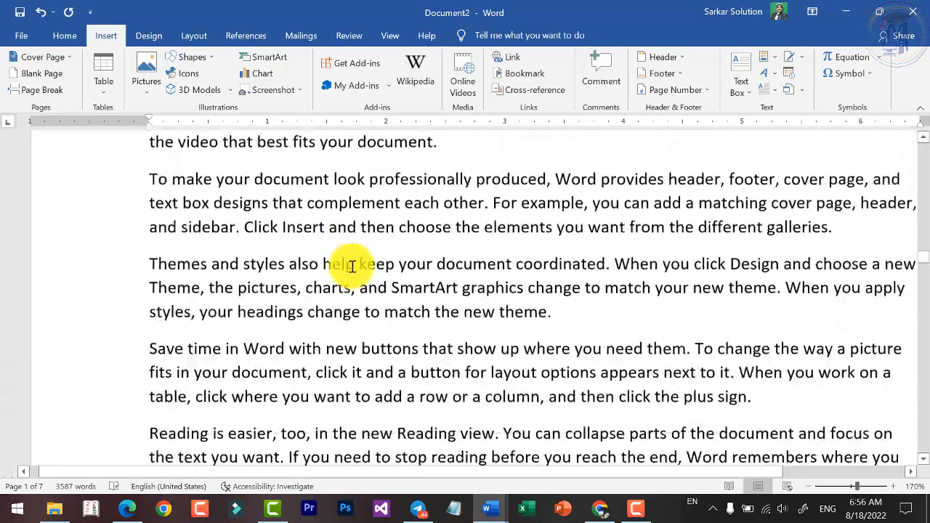
pyautogui.scroll(-15, 354, 260)
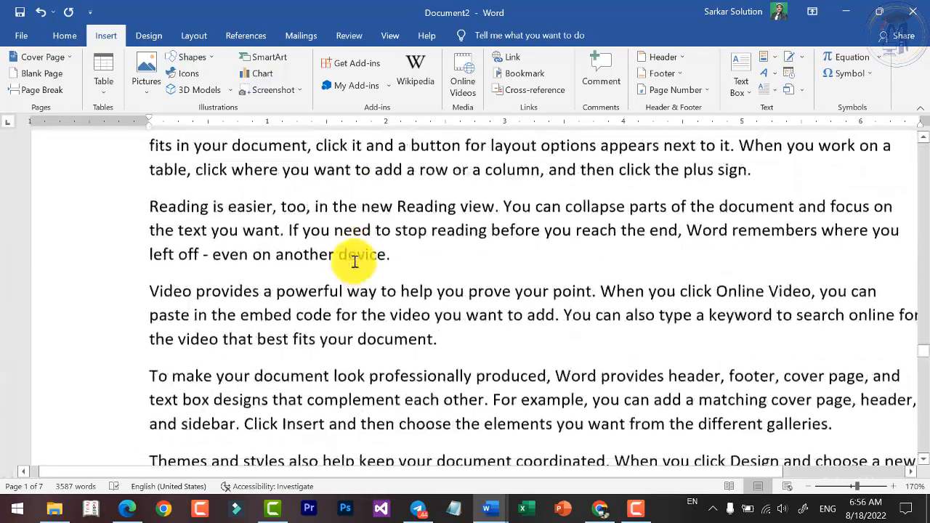
pyautogui.moveTo(396, 472); pyautogui.dragTo(446, 451)
pyautogui.scroll(18, 465, 414)
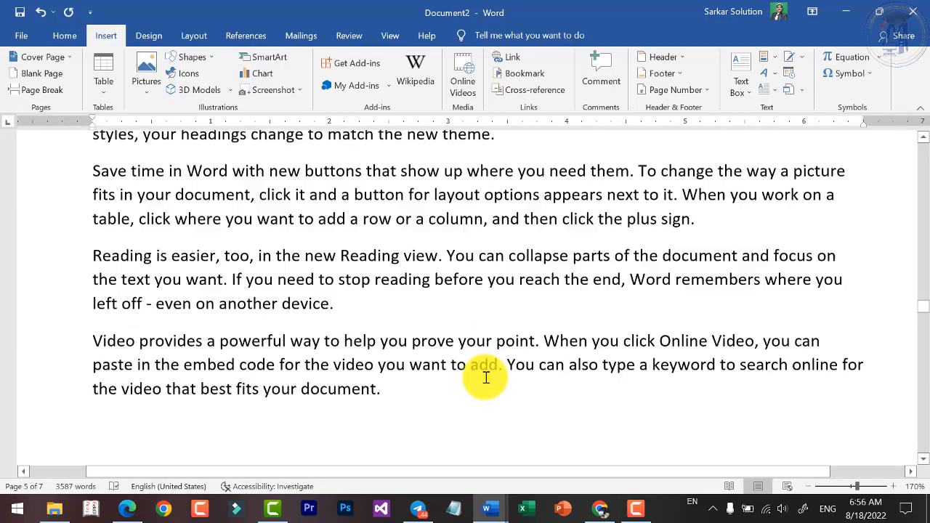
pyautogui.moveTo(920, 307); pyautogui.dragTo(920, 147)
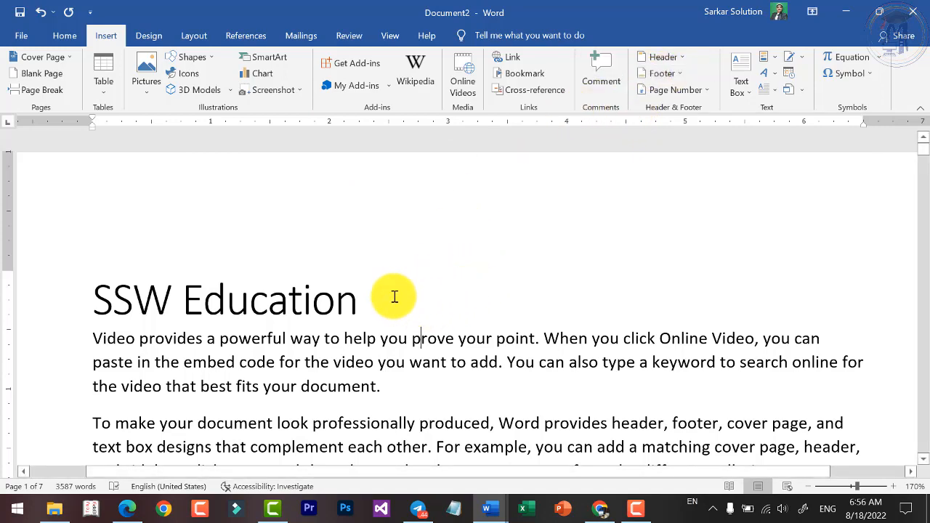
pyautogui.keyDown('ctrl'); pyautogui.scroll(-13, 383, 253); pyautogui.keyUp('ctrl')
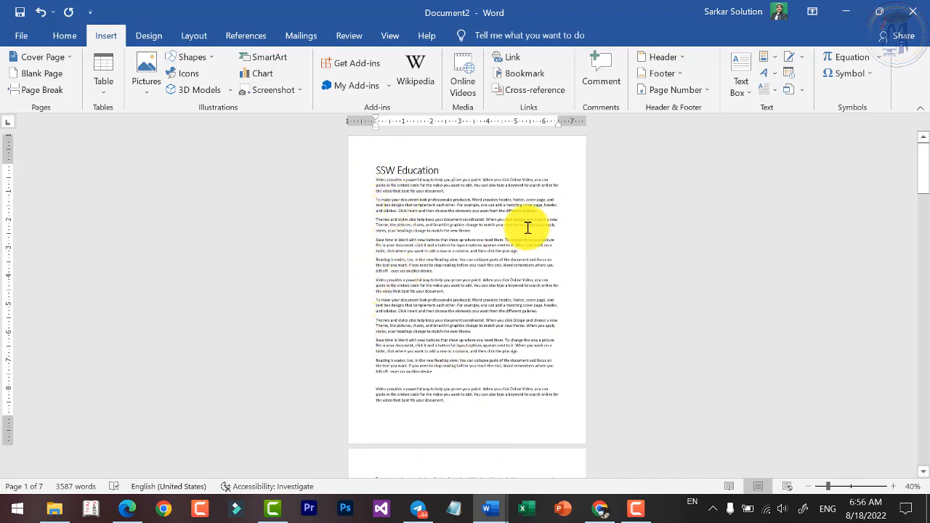
pyautogui.moveTo(370, 145); pyautogui.dragTo(455, 146)
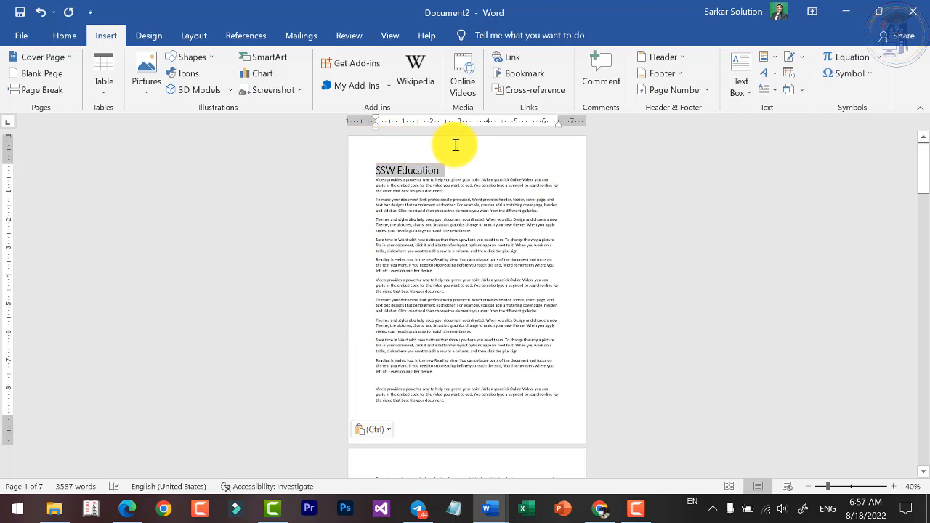
pyautogui.click(406, 172)
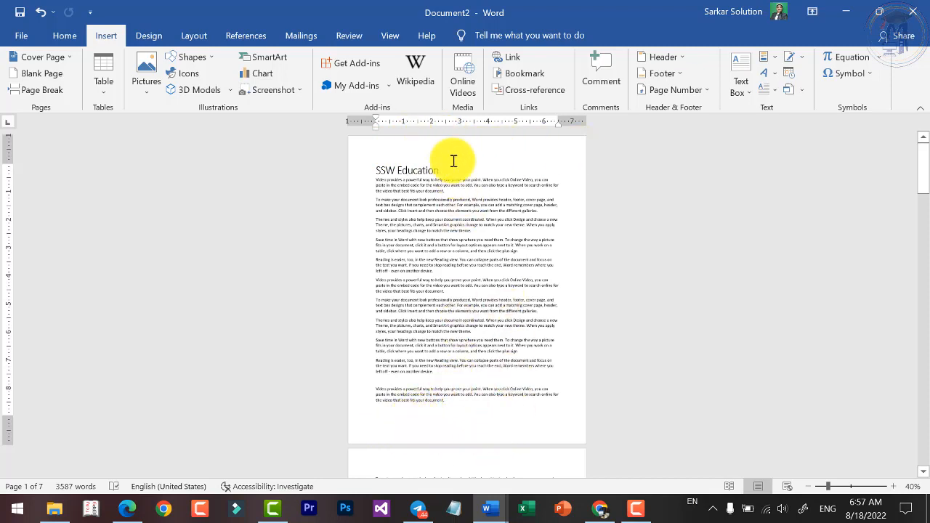
pyautogui.keyDown('ctrl'); pyautogui.scroll(6, 450, 159); pyautogui.keyUp('ctrl')
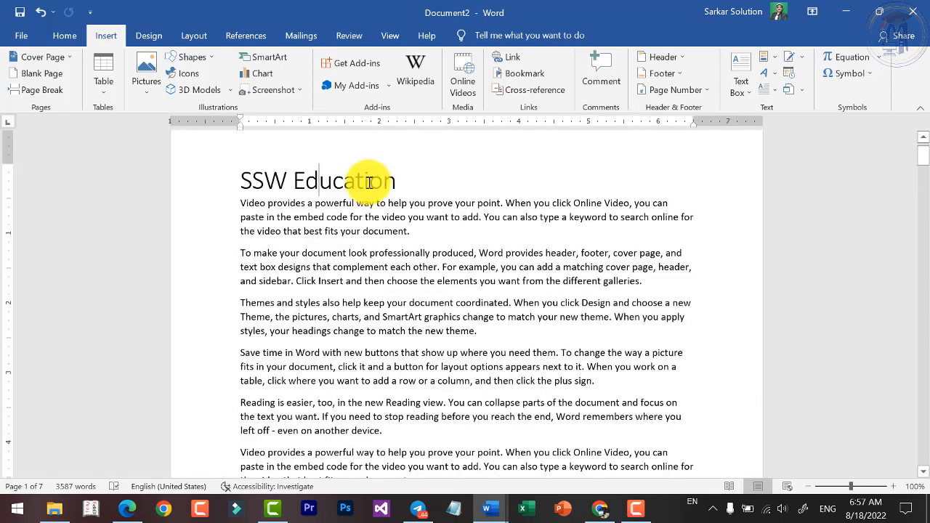
# Insert the built-in Blank (Three Columns) header into the document.
pyautogui.click(239, 230)
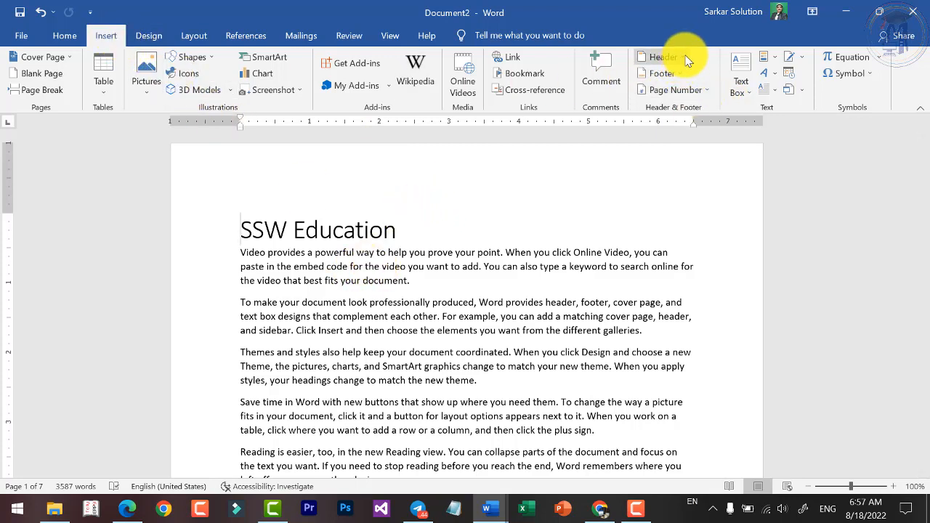
pyautogui.click(662, 65)
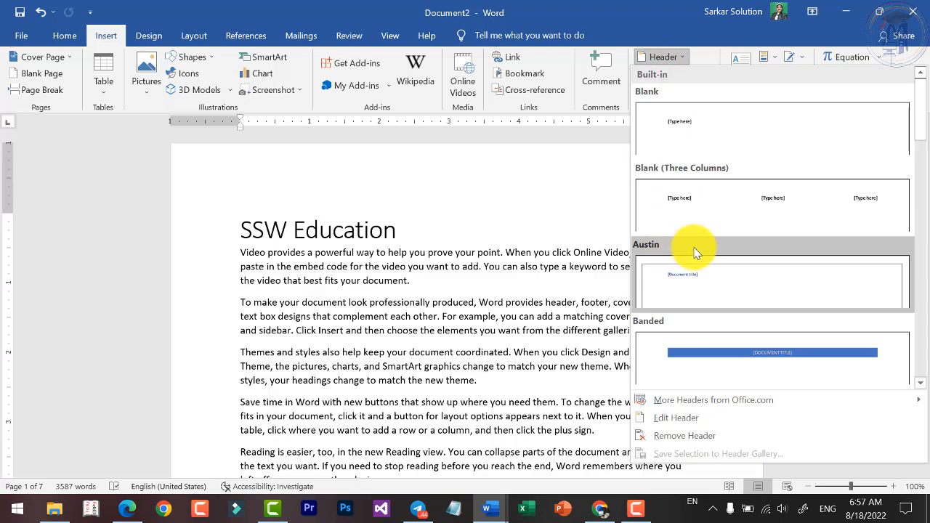
pyautogui.scroll(-5, 704, 222)
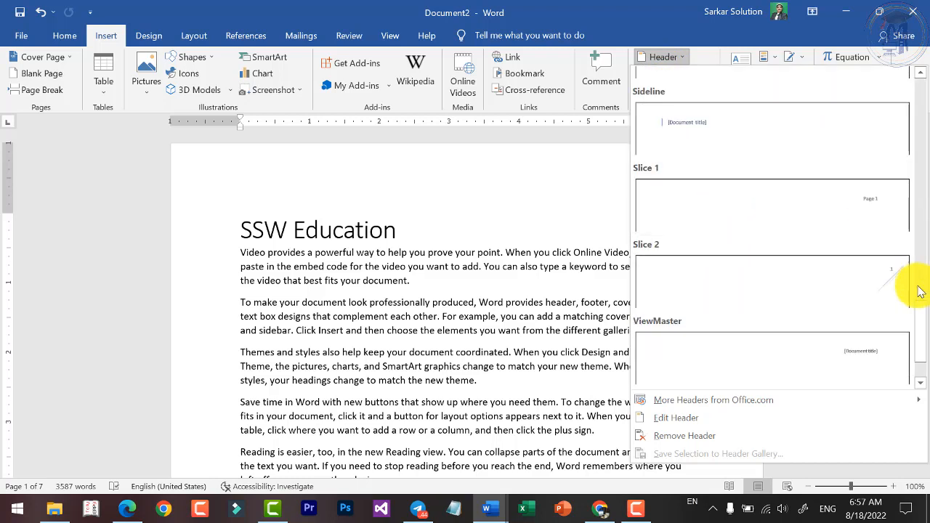
pyautogui.moveTo(917, 320); pyautogui.dragTo(919, 178)
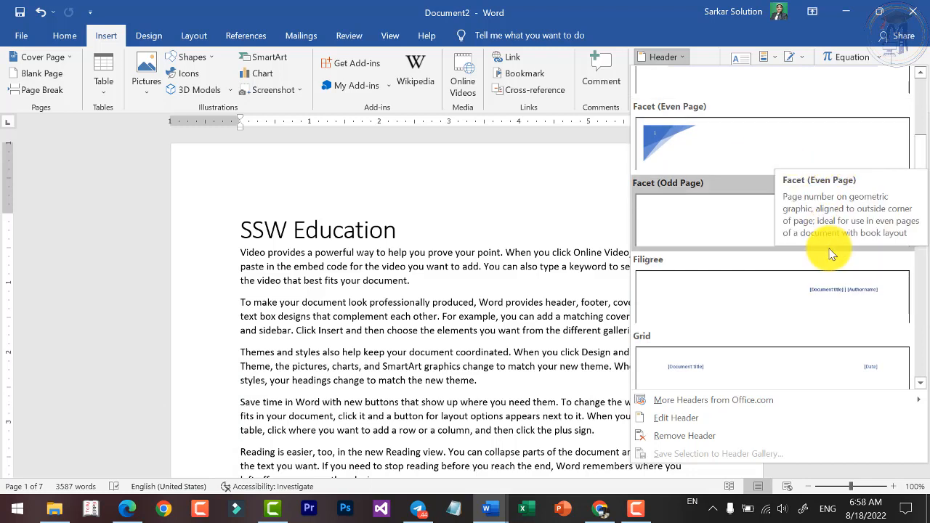
pyautogui.moveTo(921, 170); pyautogui.dragTo(919, 131)
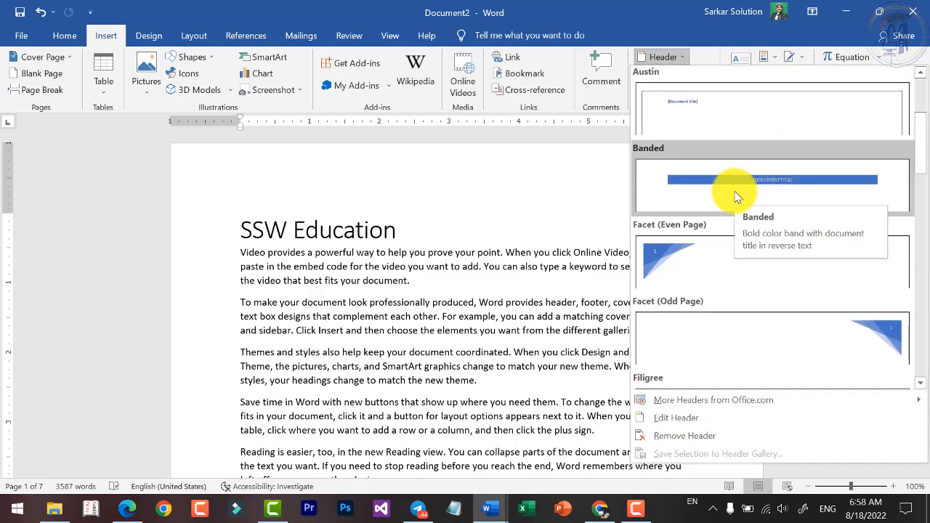
pyautogui.moveTo(916, 156); pyautogui.dragTo(915, 97)
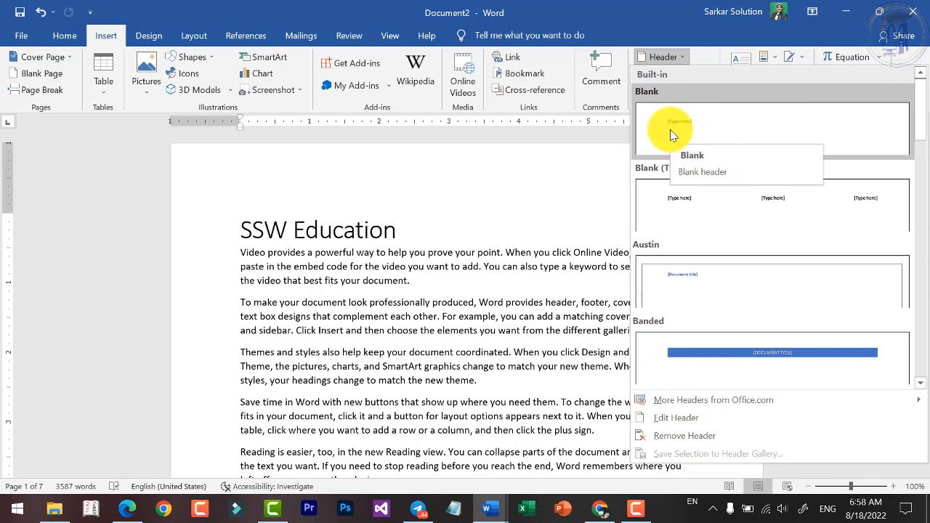
pyautogui.click(723, 208)
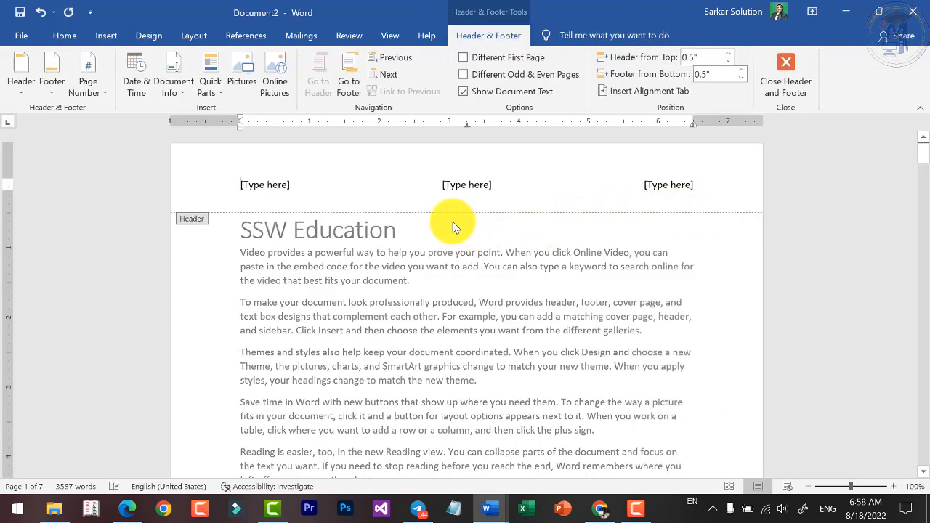
# Fill the three header placeholders from left to right with "SSW Education", "Computer Courses" and "Programming".
pyautogui.keyDown('ctrl'); pyautogui.scroll(3, 452, 227); pyautogui.keyUp('ctrl')
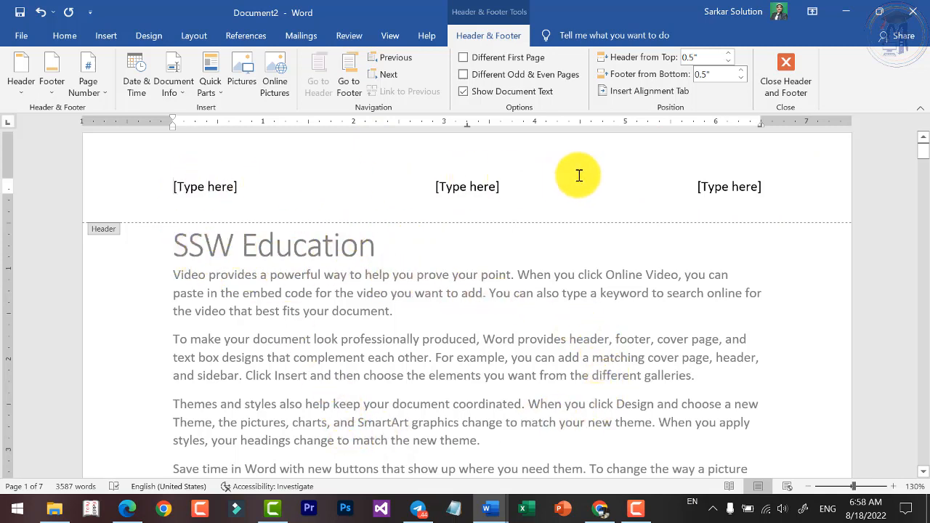
pyautogui.click(214, 185)
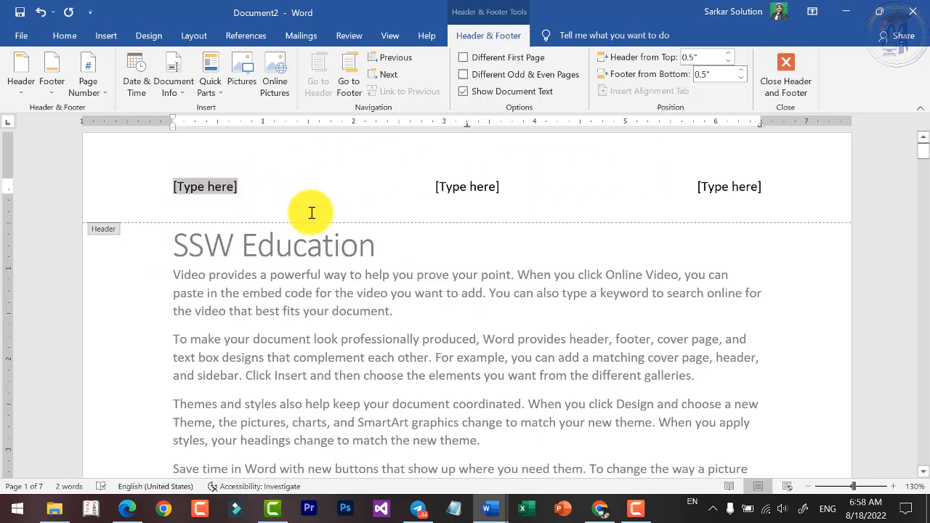
pyautogui.write('SSW Education')
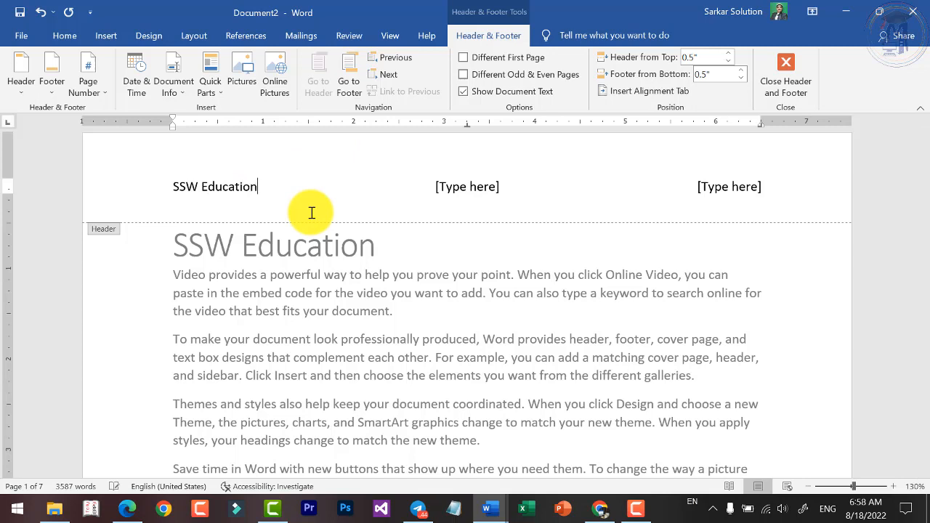
pyautogui.click(491, 186)
pyautogui.write('Computer Courses')
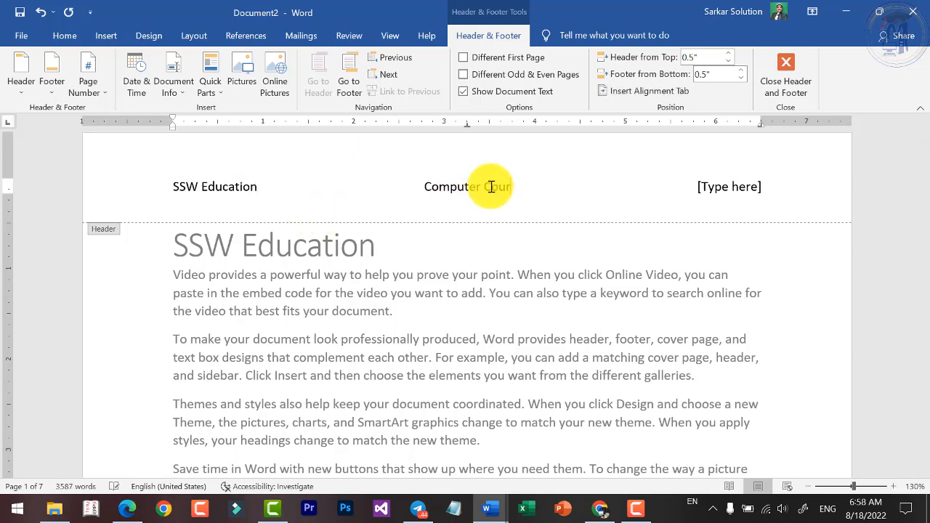
pyautogui.click(741, 190)
pyautogui.write('Programming')
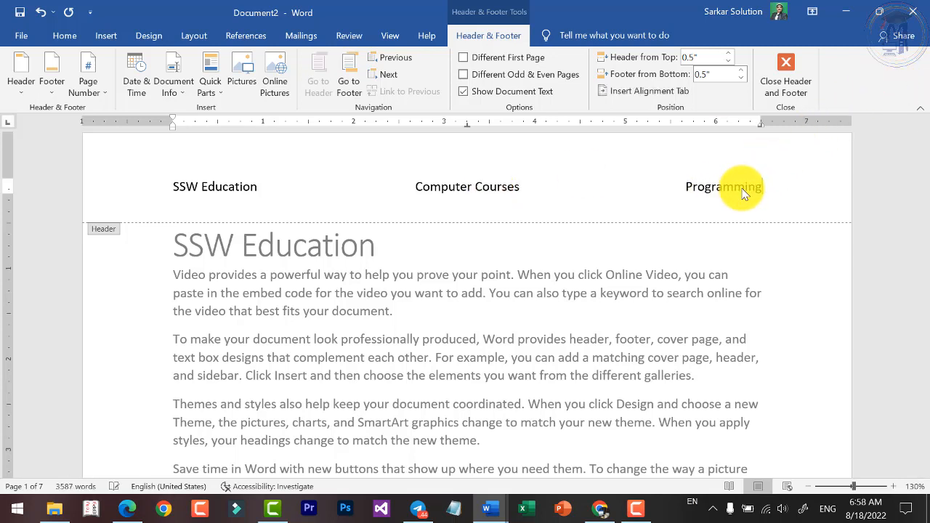
# Delete the word "Programming" from the right end of the header.
pyautogui.tripleClick(467, 187)
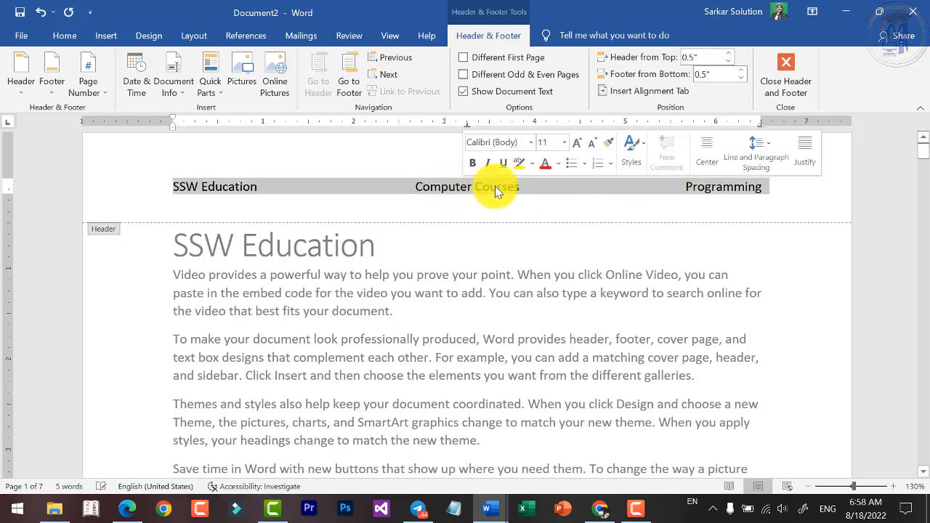
pyautogui.click(688, 187)
pyautogui.moveTo(715, 188); pyautogui.dragTo(764, 193)
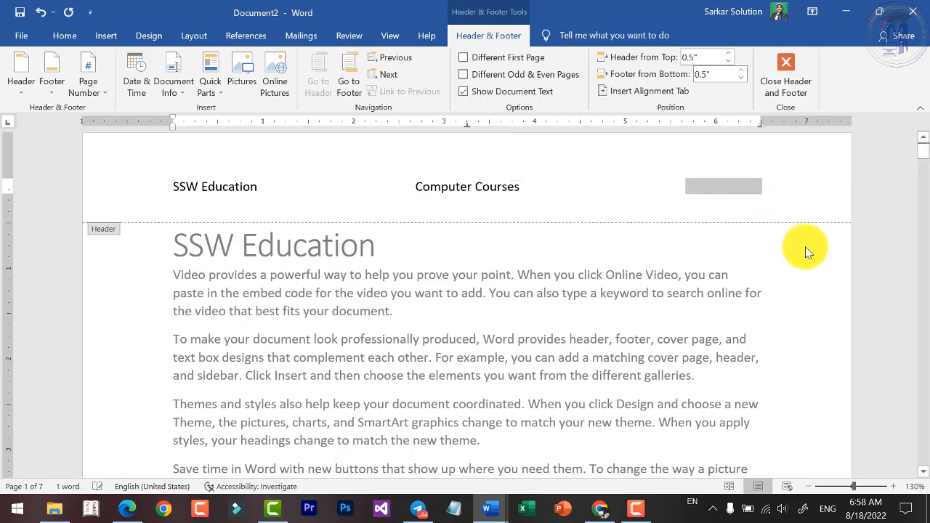
pyautogui.press('Delete')
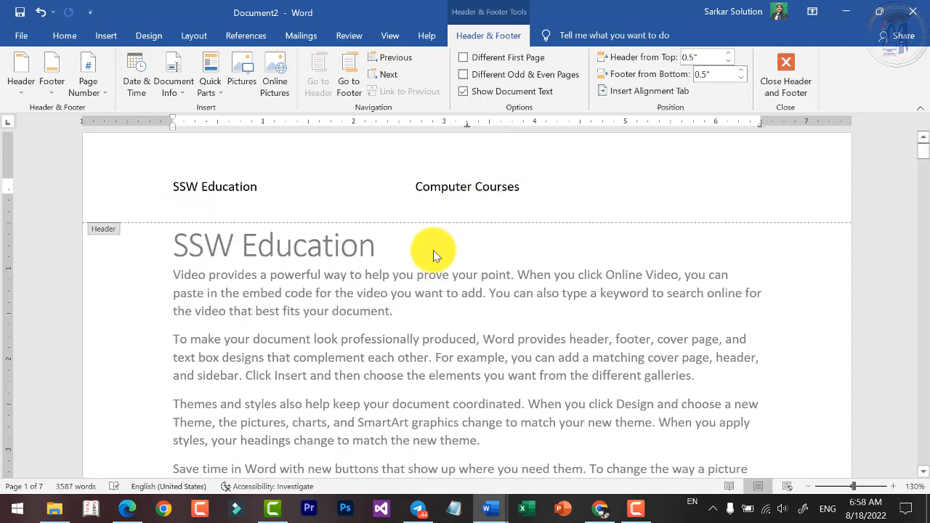
# Save the document in the Documents folder as a Word Document named PracticeDoc.
pyautogui.click(28, 37)
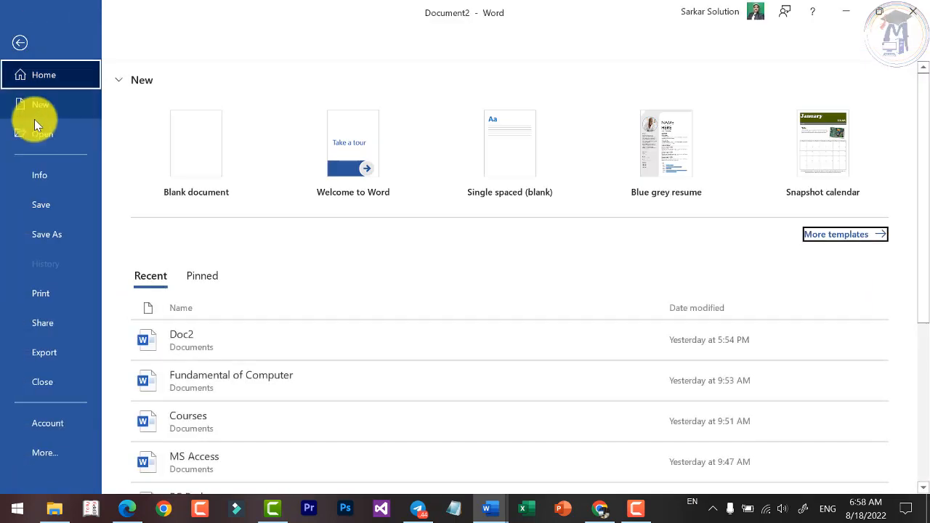
pyautogui.click(53, 214)
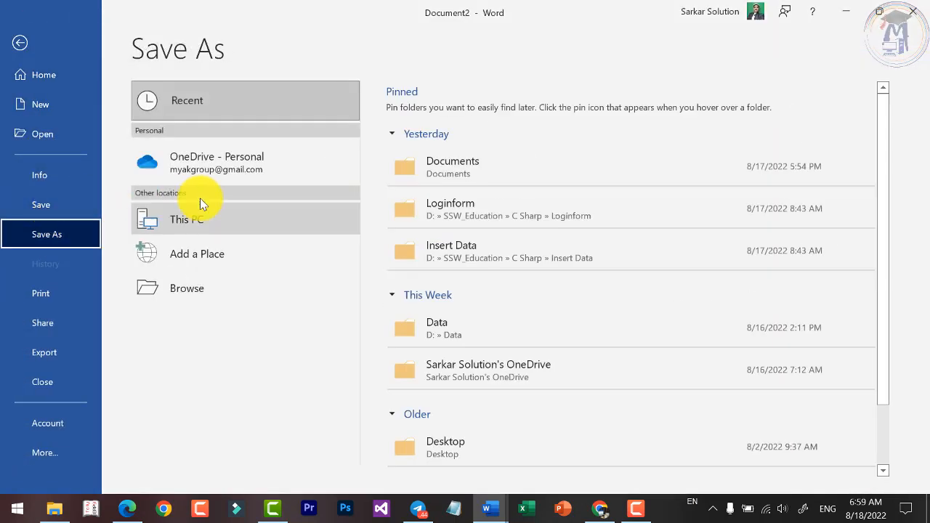
pyautogui.click(448, 164)
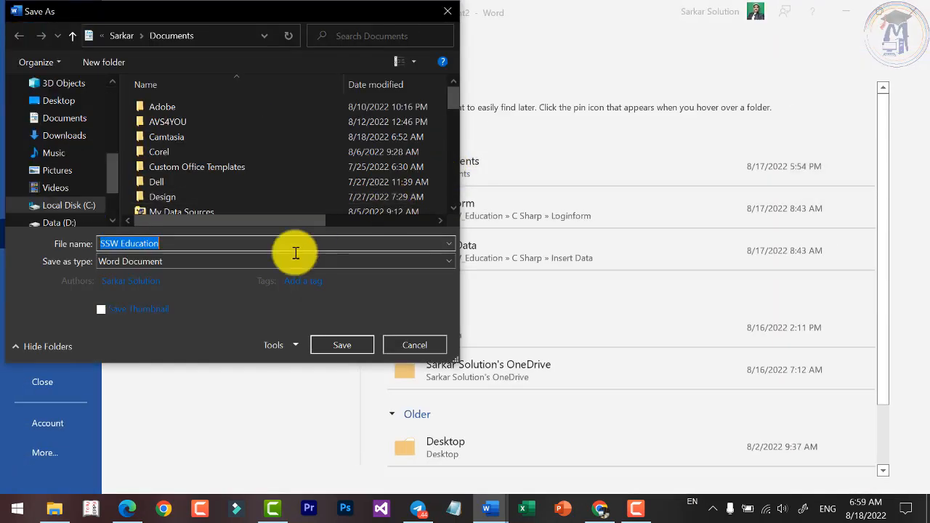
pyautogui.click(339, 345)
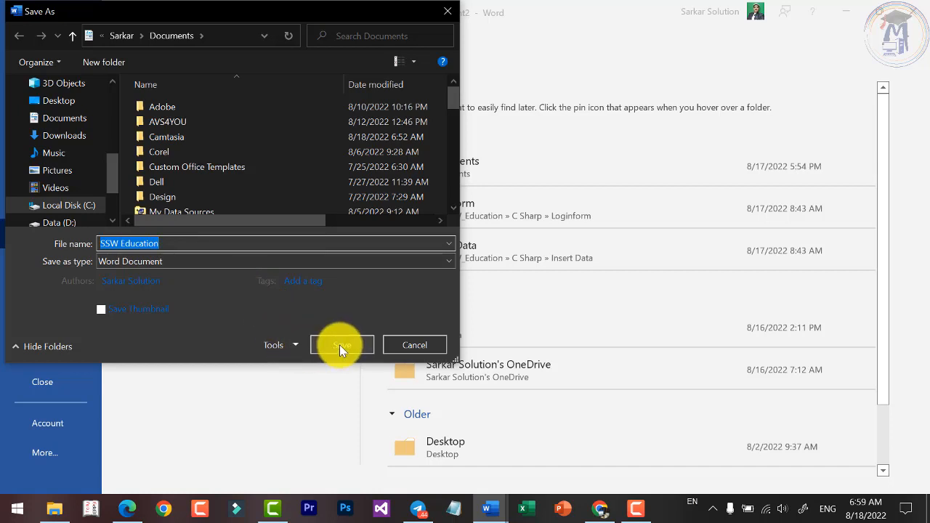
pyautogui.click(187, 242)
pyautogui.hotkey('ctrl', 'a')
pyautogui.write('P')
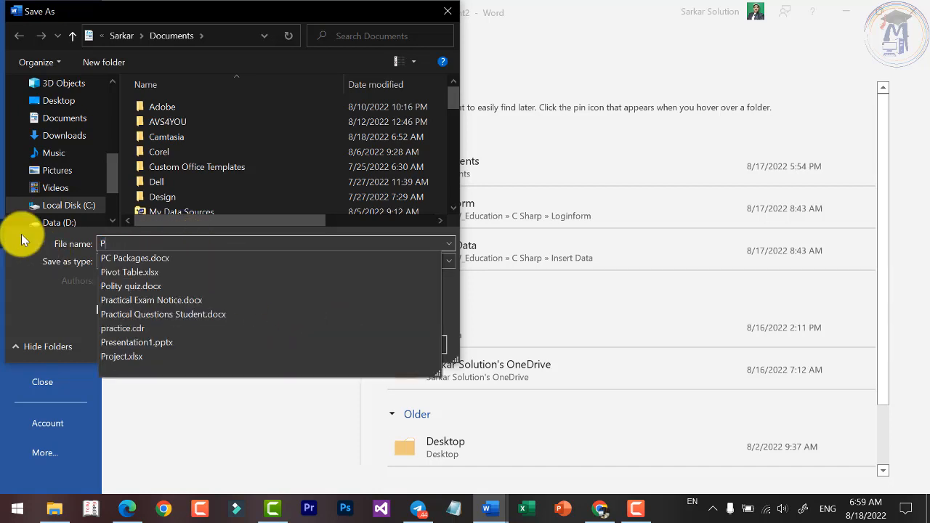
pyautogui.write('ractice ')
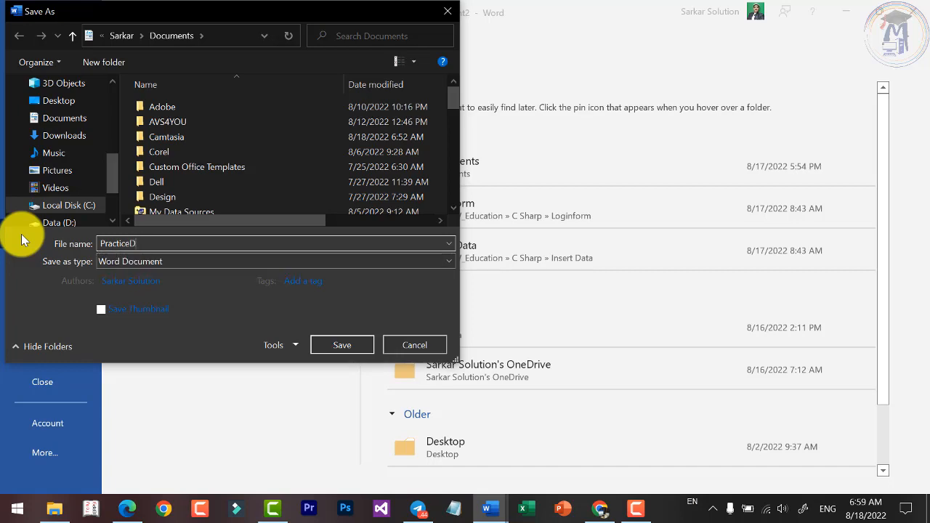
pyautogui.write('Doc')
pyautogui.press('Return')
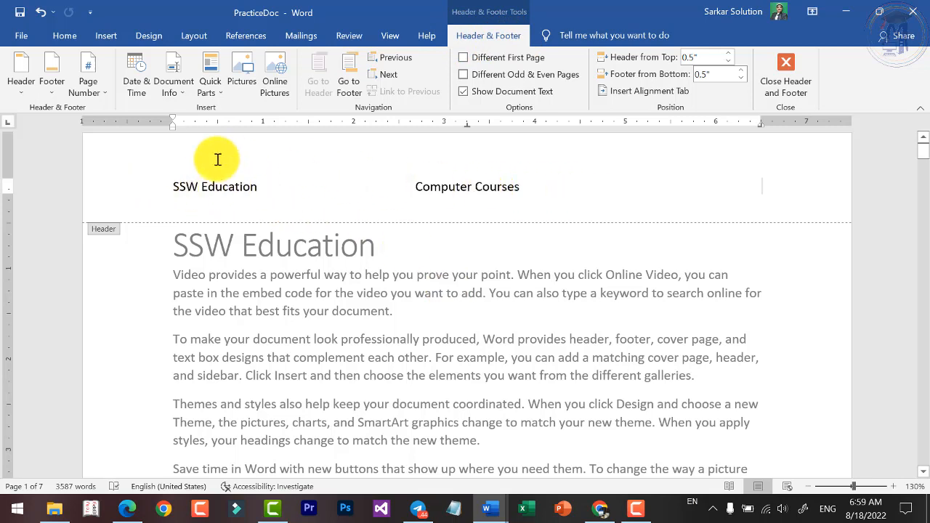
# Insert an Accent Bar 1 page number at the top of the page, replacing the current header.
pyautogui.click(24, 86)
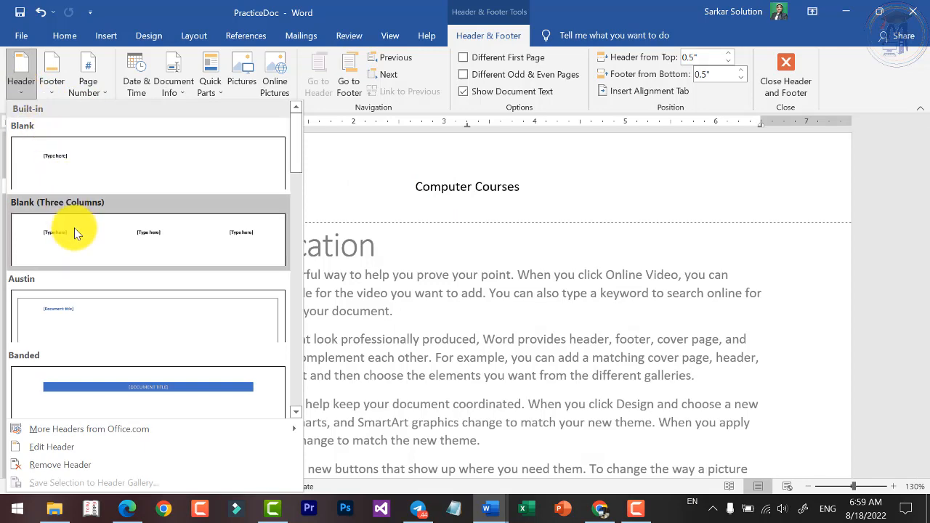
pyautogui.click(55, 92)
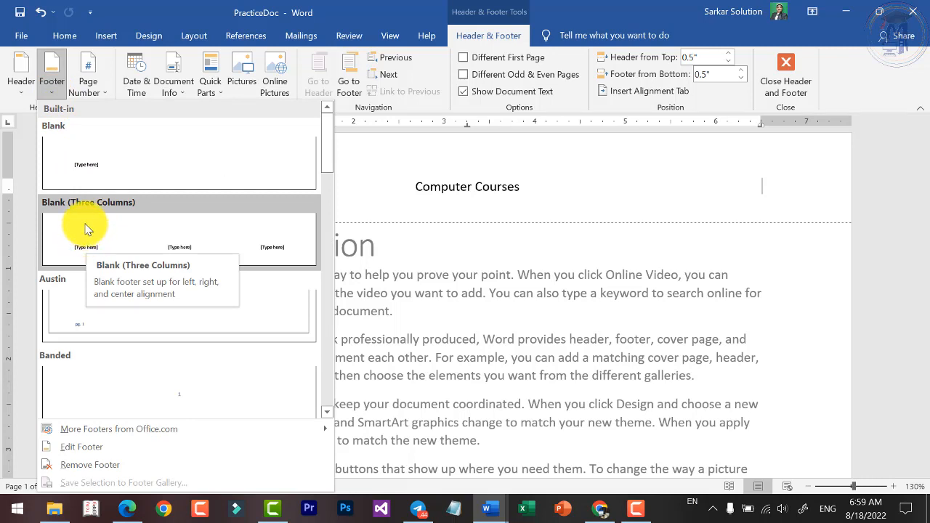
pyautogui.click(98, 89)
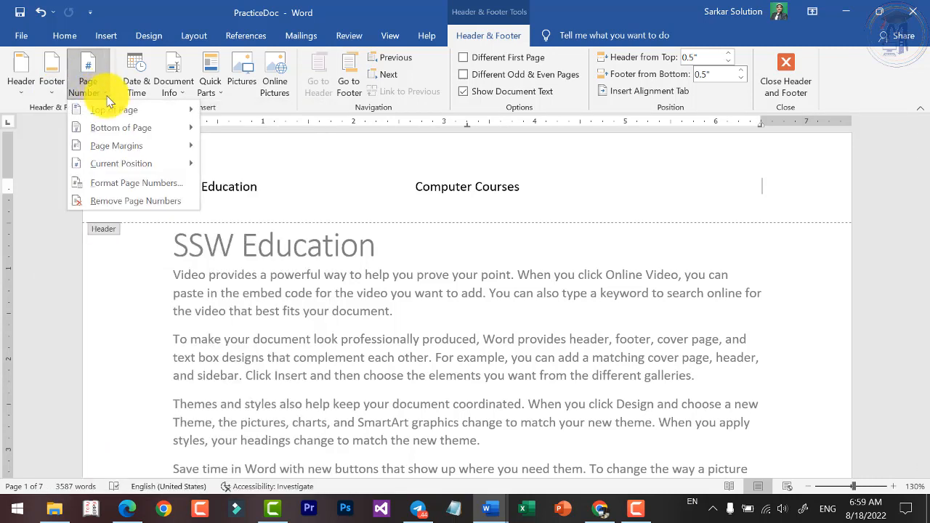
pyautogui.moveTo(116, 109)
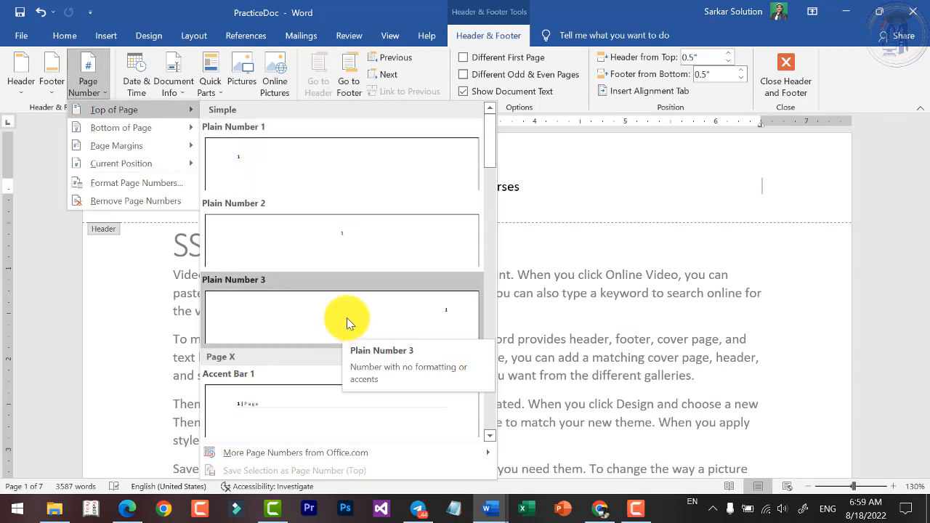
pyautogui.click(255, 412)
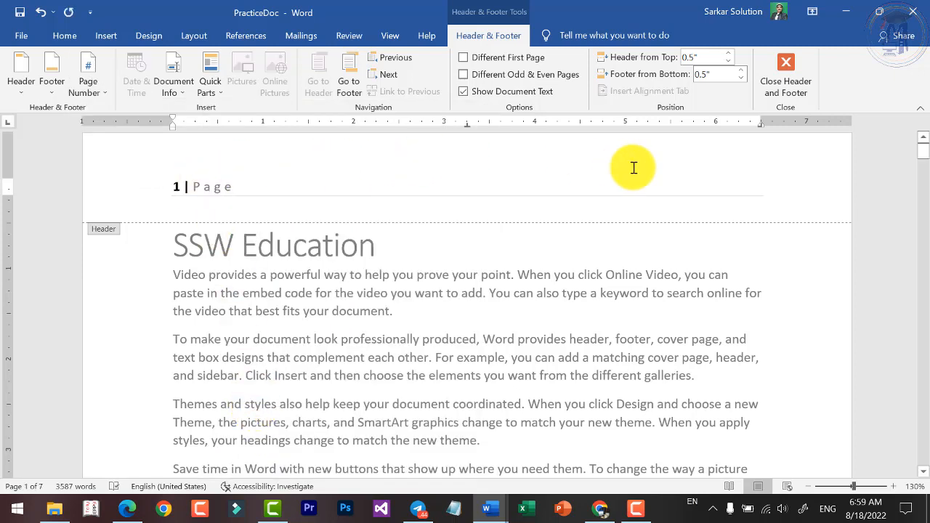
# Add the text "SSWEducation" after the page number in the header and make it bold and larger, keeping the line left-aligned.
pyautogui.click(287, 186)
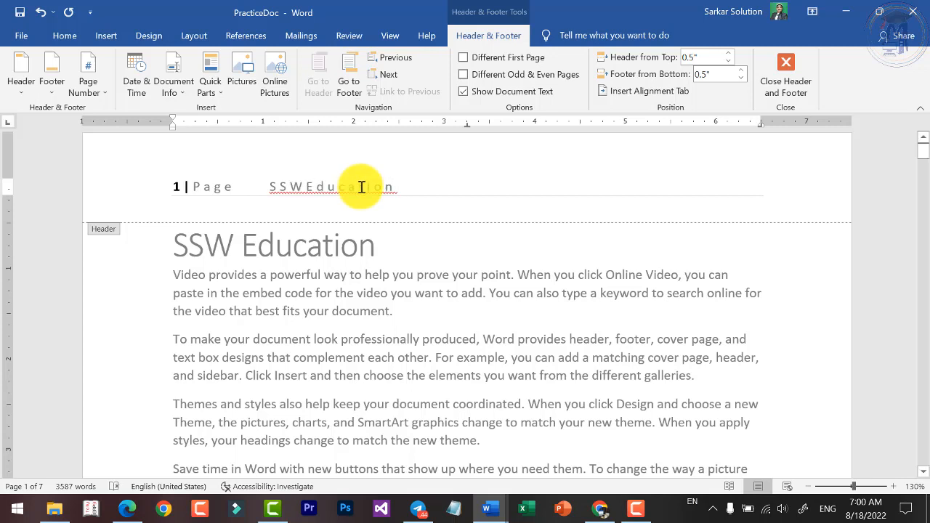
pyautogui.tripleClick(360, 187)
pyautogui.click(305, 193)
pyautogui.tripleClick(386, 187)
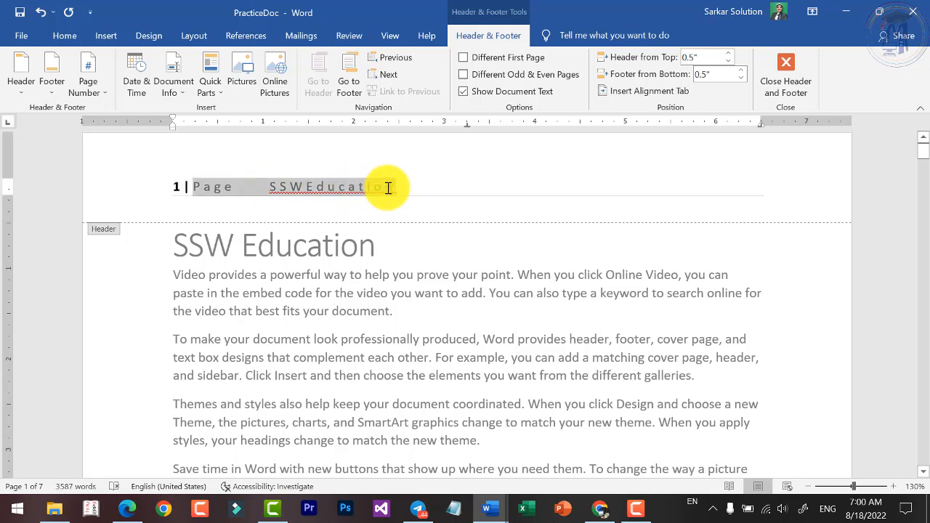
pyautogui.click(382, 187)
pyautogui.moveTo(395, 186); pyautogui.dragTo(276, 181)
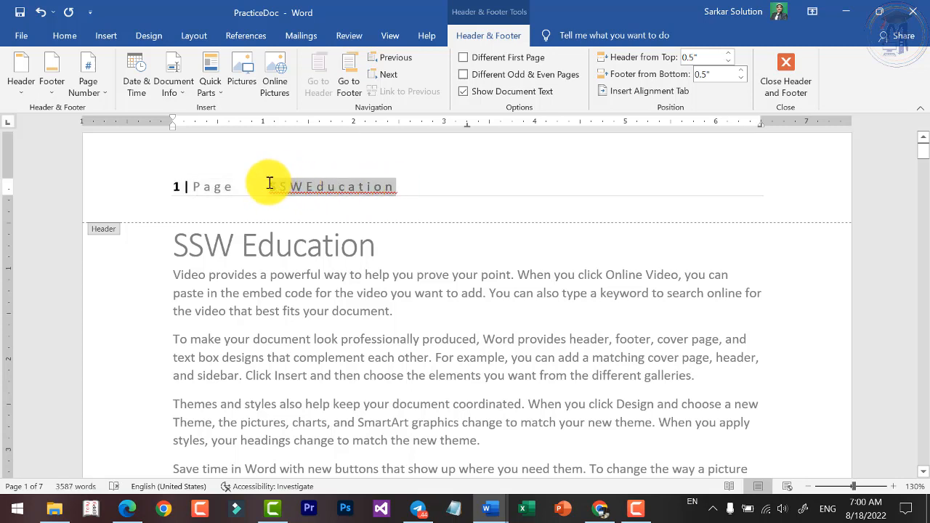
pyautogui.hotkey('ctrl', 'shift', '.')
pyautogui.hotkey('ctrl', 'shift', '.')
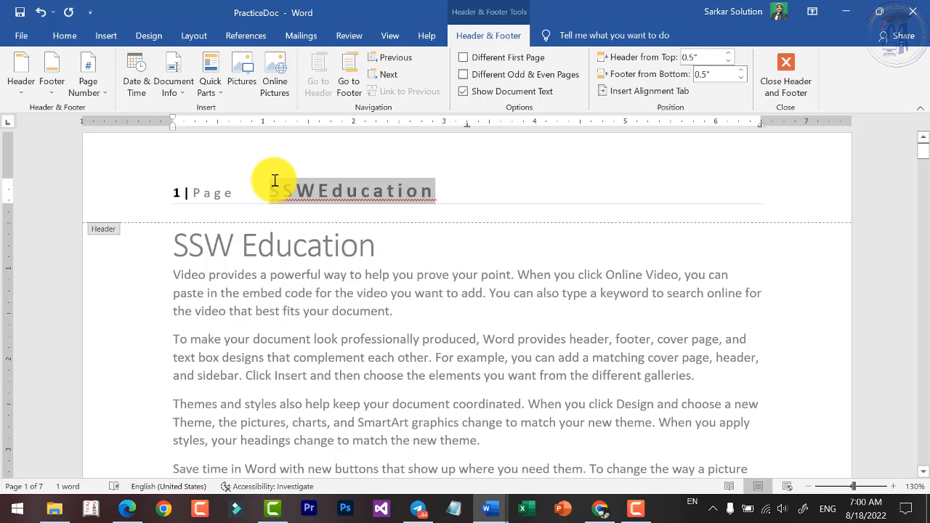
pyautogui.hotkey('ctrl', 'e')
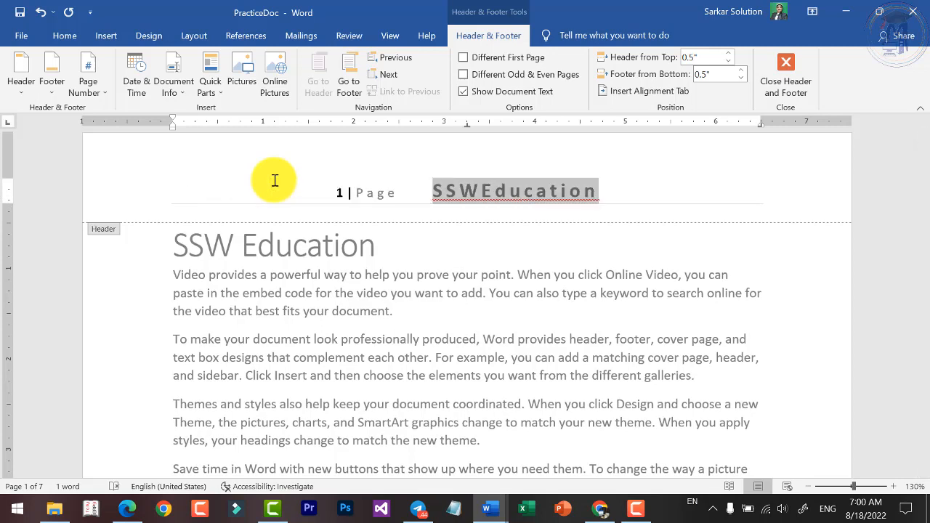
pyautogui.hotkey('ctrl', 'l')
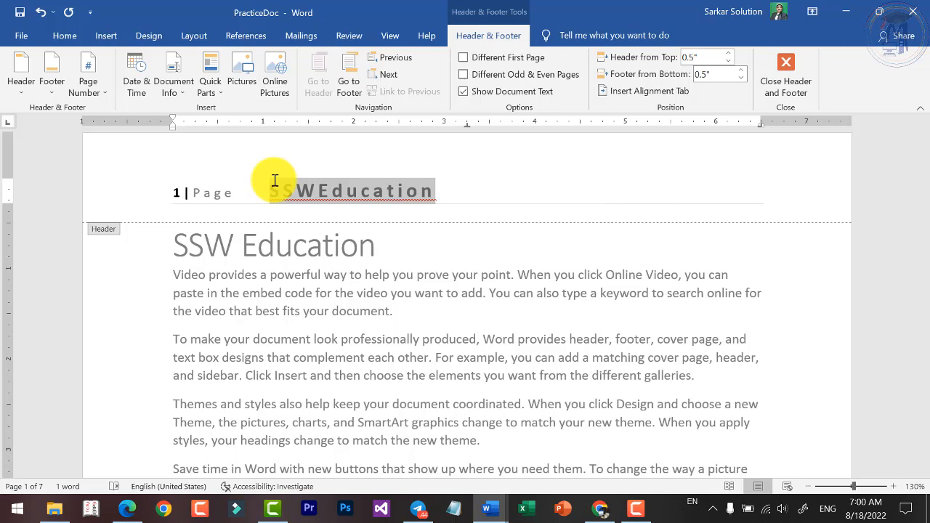
pyautogui.click(526, 194)
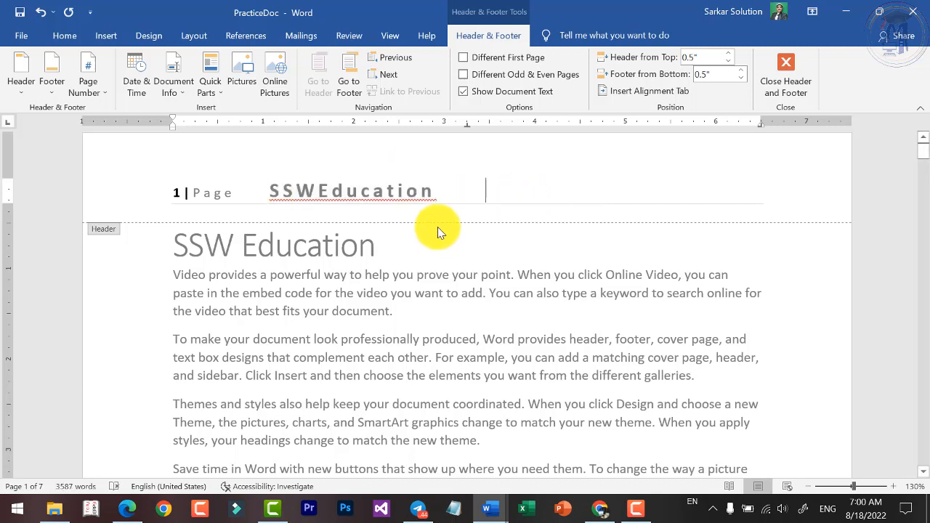
# Browse the page number designs offered for the bottom of the page and for the page margins.
pyautogui.click(102, 93)
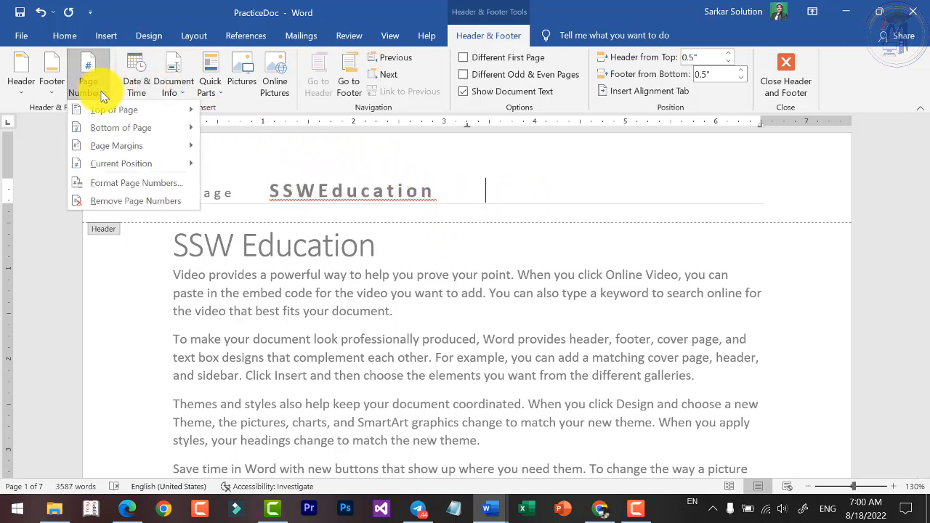
pyautogui.moveTo(143, 128)
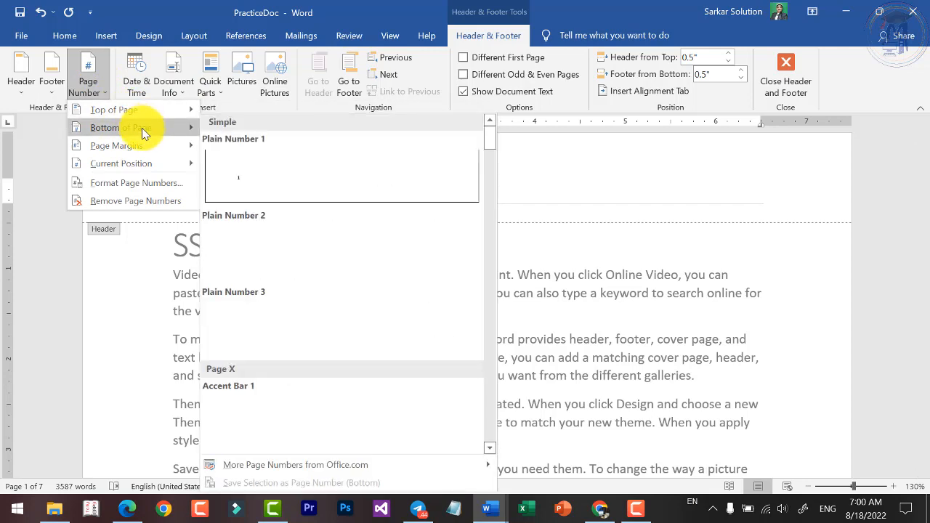
pyautogui.scroll(-3, 298, 298)
pyautogui.scroll(-5, 302, 303)
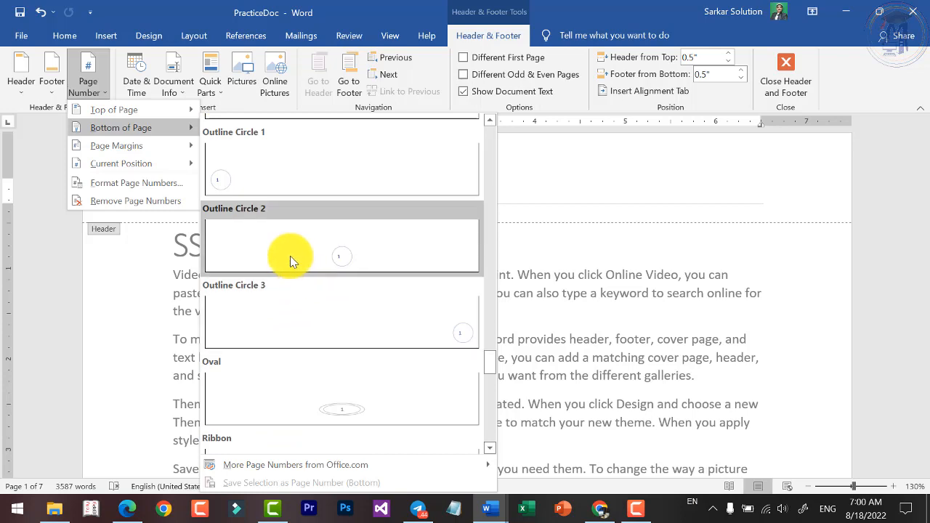
pyautogui.scroll(5, 305, 291)
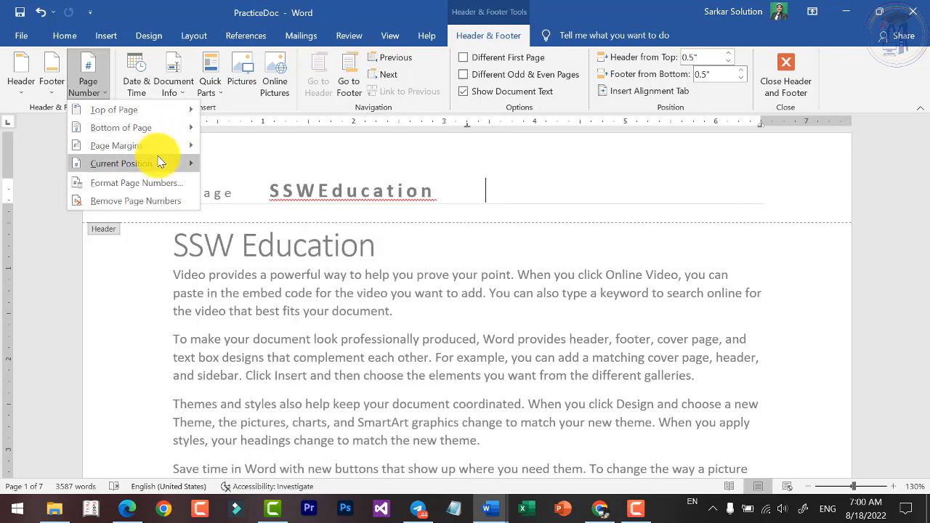
pyautogui.moveTo(156, 154)
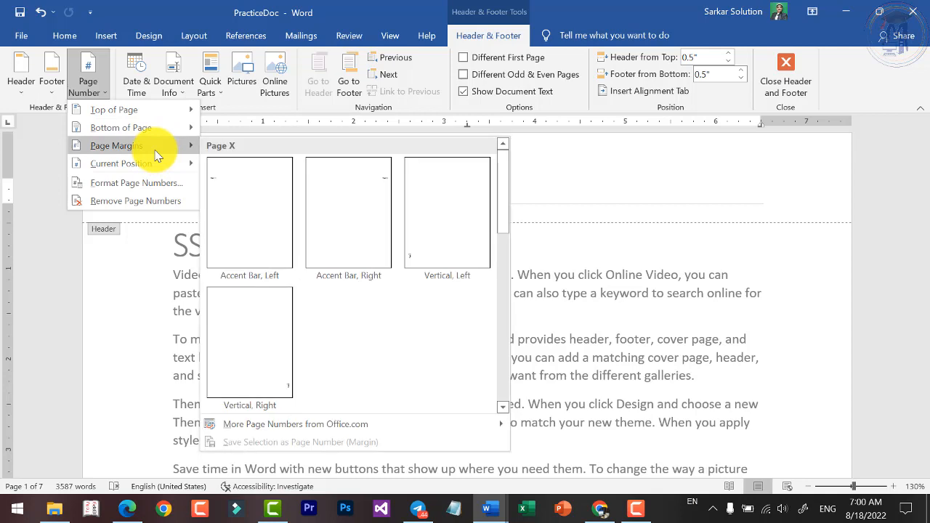
pyautogui.scroll(-3, 295, 243)
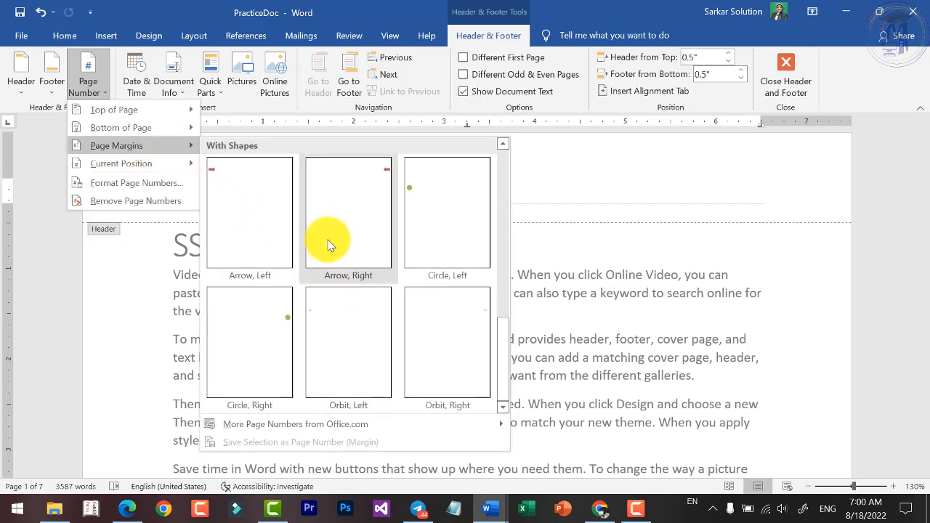
pyautogui.click(327, 245)
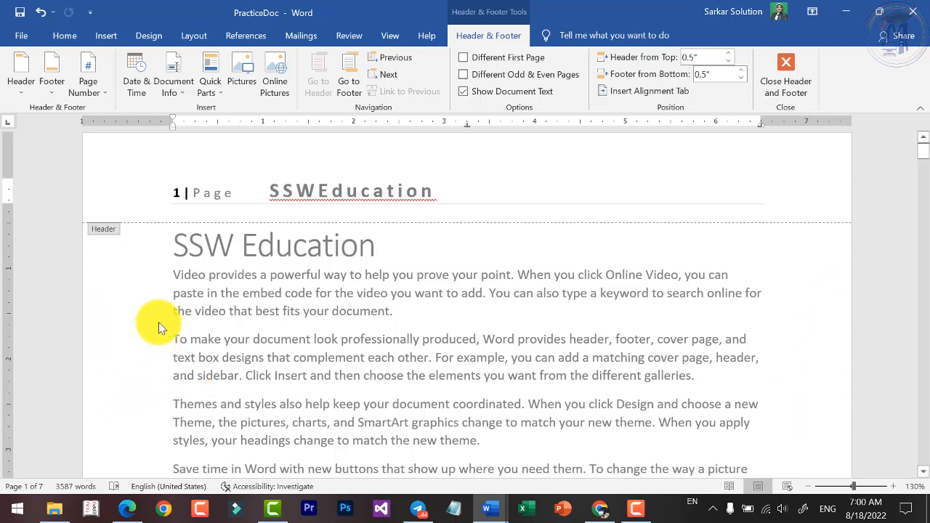
# Review the page number designs for the current position and the available number formats, leaving the format settings unapplied.
pyautogui.click(89, 86)
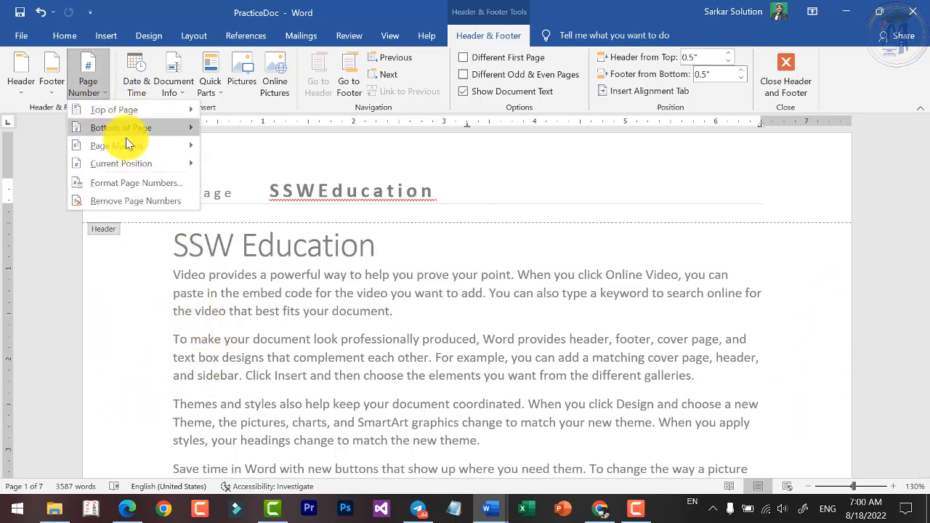
pyautogui.moveTo(128, 146)
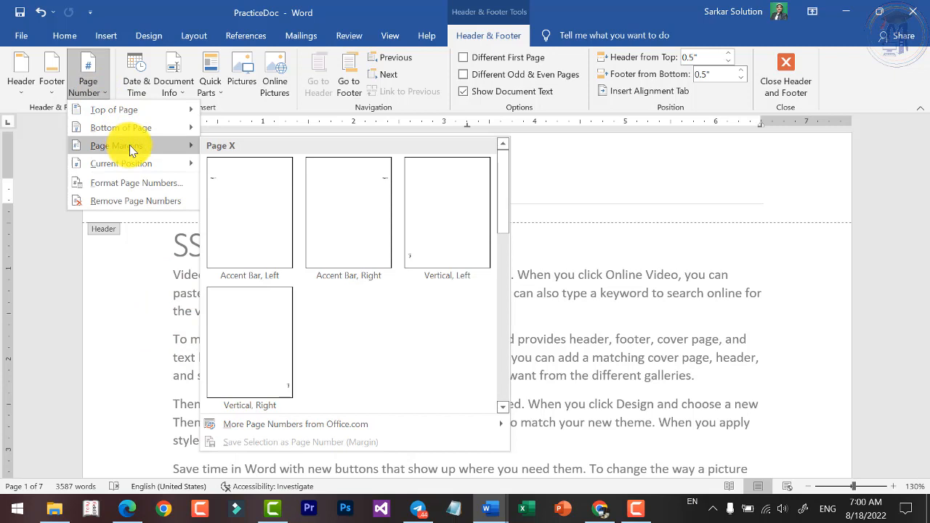
pyautogui.moveTo(138, 170)
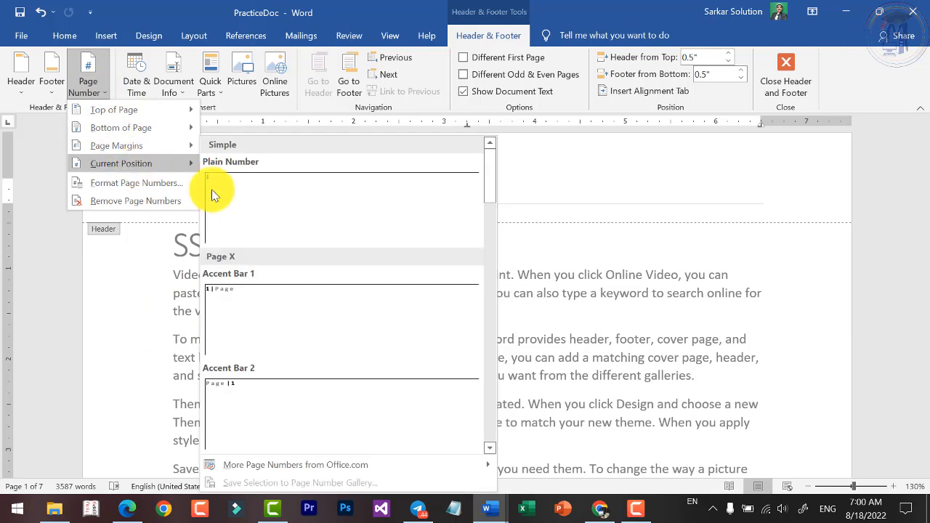
pyautogui.scroll(-8, 249, 319)
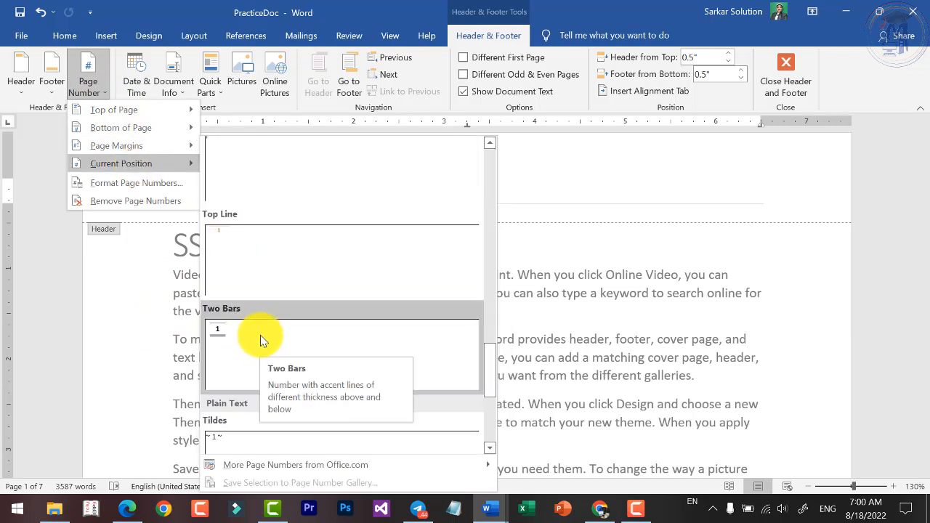
pyautogui.scroll(10, 260, 334)
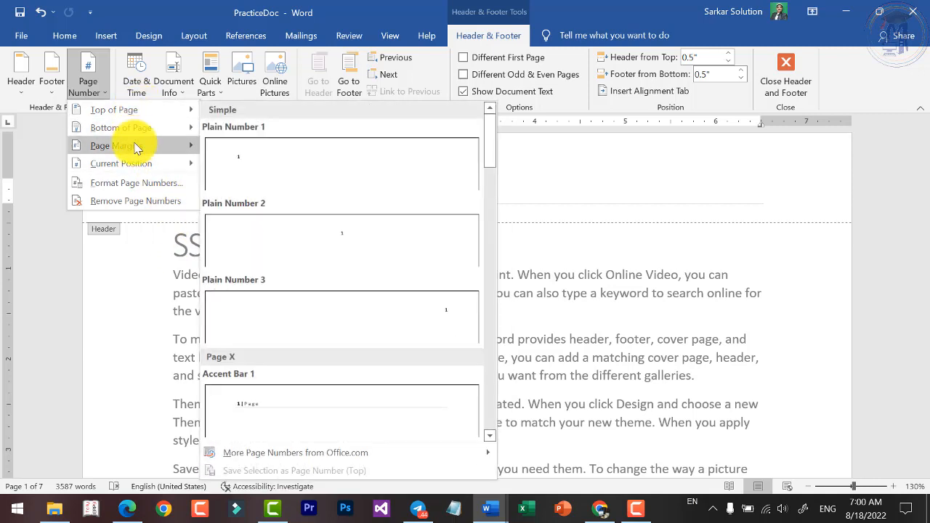
pyautogui.click(125, 184)
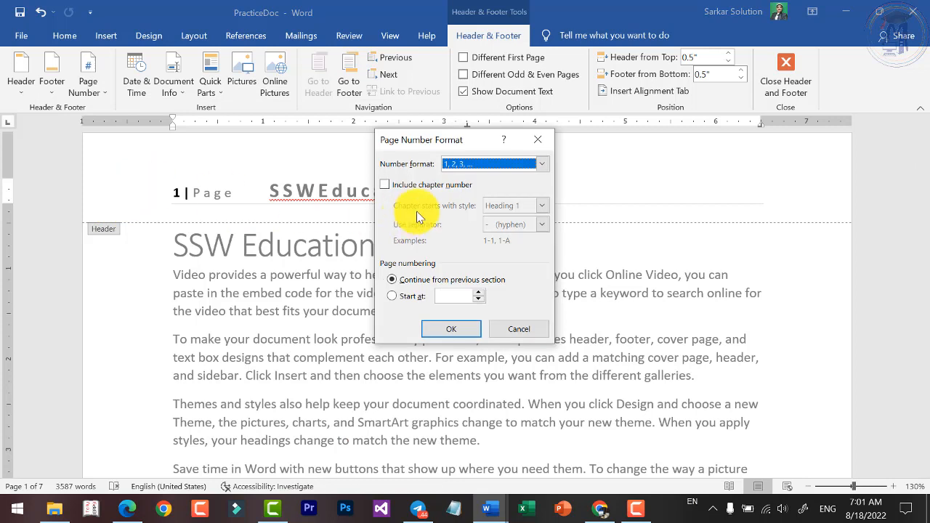
pyautogui.click(543, 165)
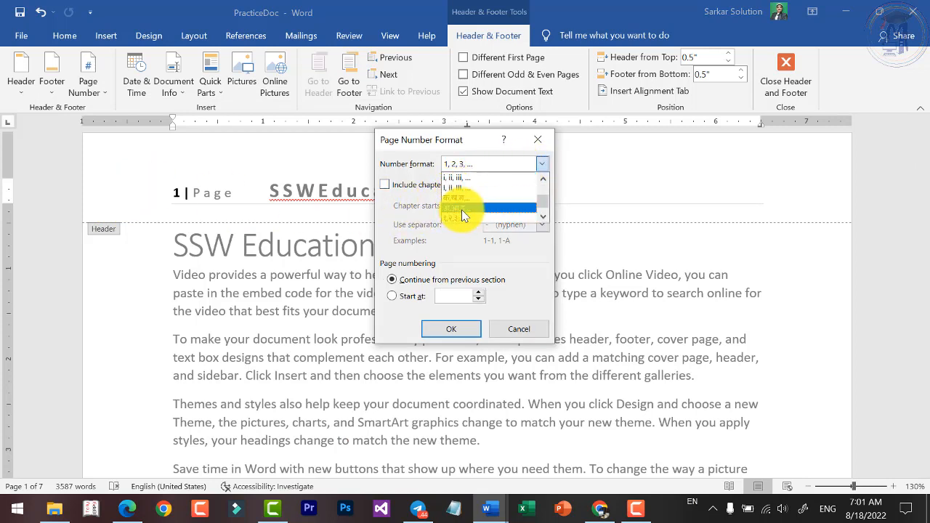
pyautogui.click(513, 333)
pyautogui.click(514, 333)
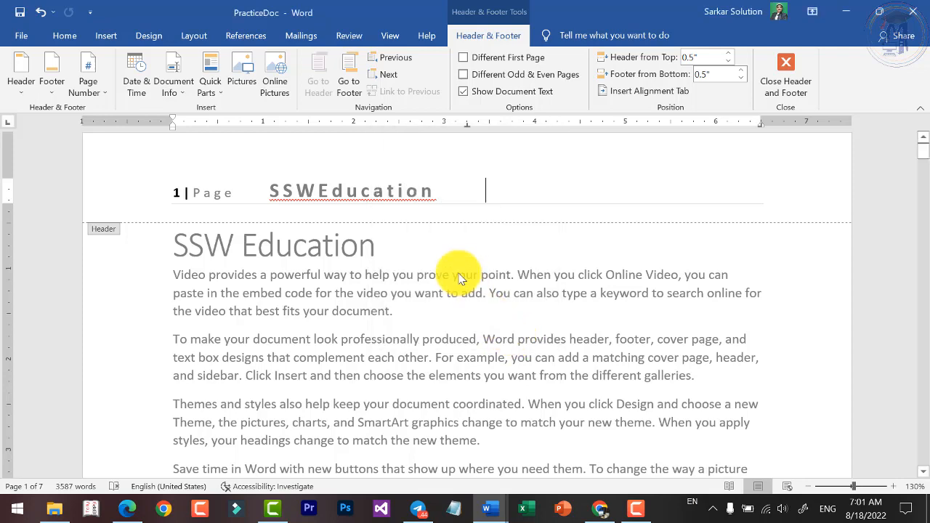
# Insert the date after "SSWEducation" in the header using the format "Thursday, August 18, 2022".
pyautogui.click(139, 89)
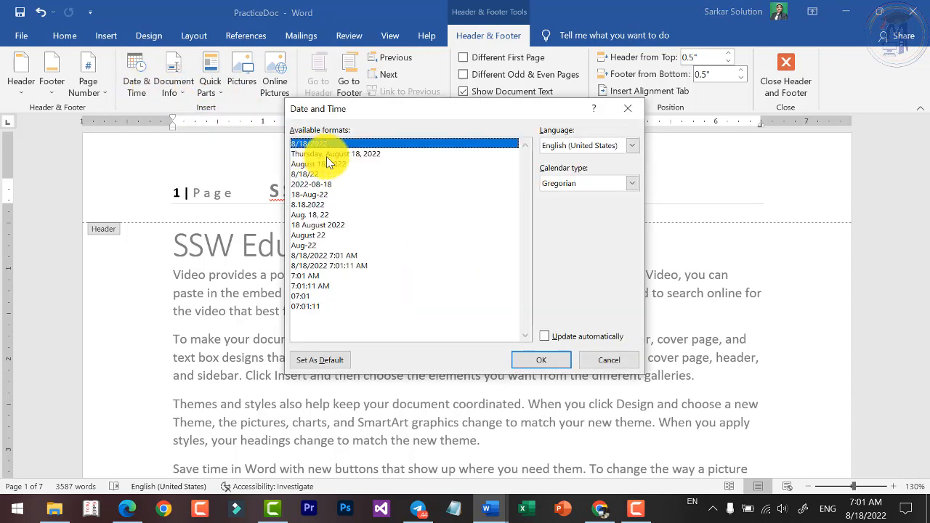
pyautogui.click(327, 154)
pyautogui.click(534, 358)
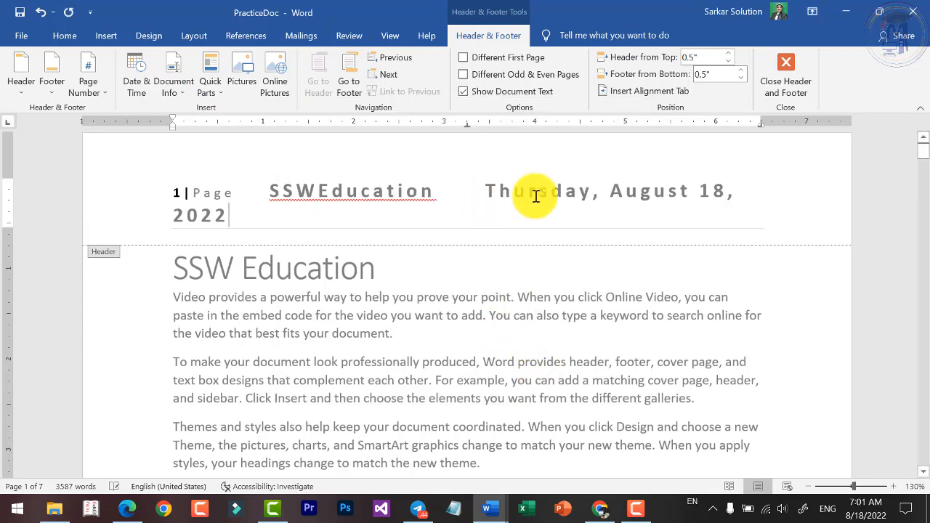
# Reduce the font size of the header date by four increments so that it fits on one line.
pyautogui.hotkey('ctrl', 'a')
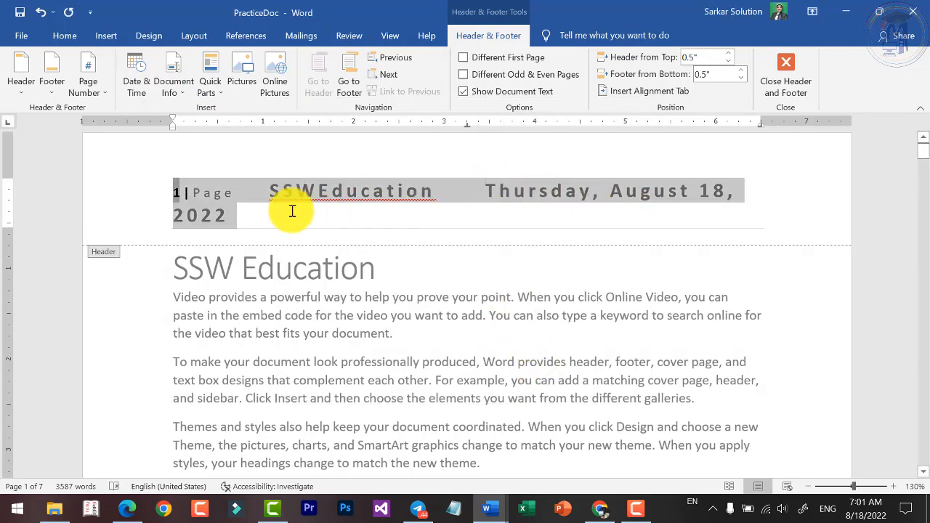
pyautogui.moveTo(225, 216); pyautogui.dragTo(485, 190)
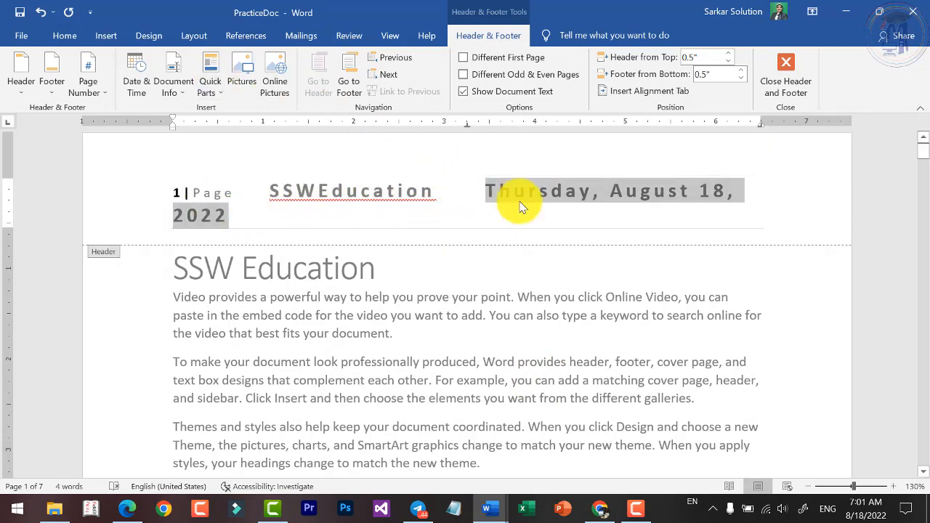
pyautogui.hotkey('ctrl', 'shift', ',')
pyautogui.hotkey('ctrl', 'shift', ',')
pyautogui.hotkey('ctrl', 'shift', ',')
pyautogui.hotkey('ctrl', 'shift', ',')
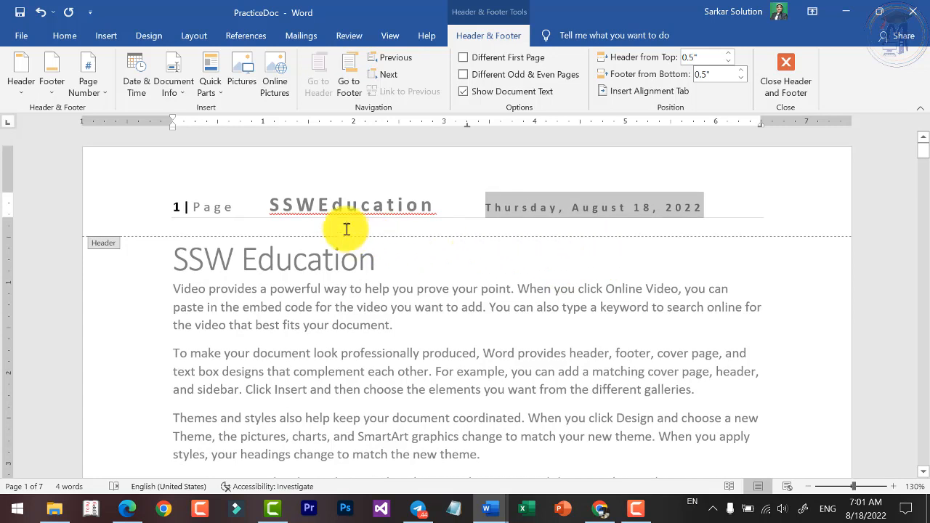
# Set the font of "SSWEducation" and the date in the header to Arial.
pyautogui.click(320, 207)
pyautogui.moveTo(259, 207); pyautogui.dragTo(699, 210)
pyautogui.click(270, 206)
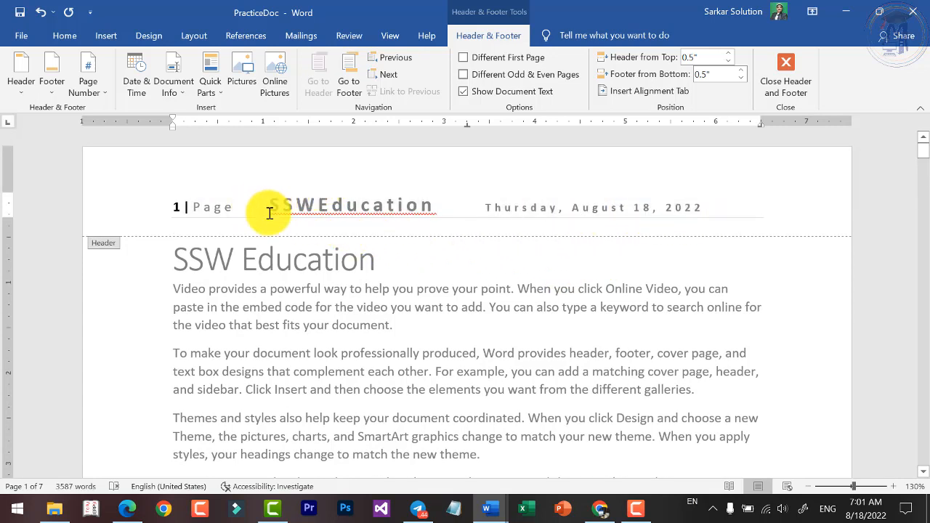
pyautogui.keyDown('shift'); pyautogui.click(698, 208); pyautogui.keyUp('shift')
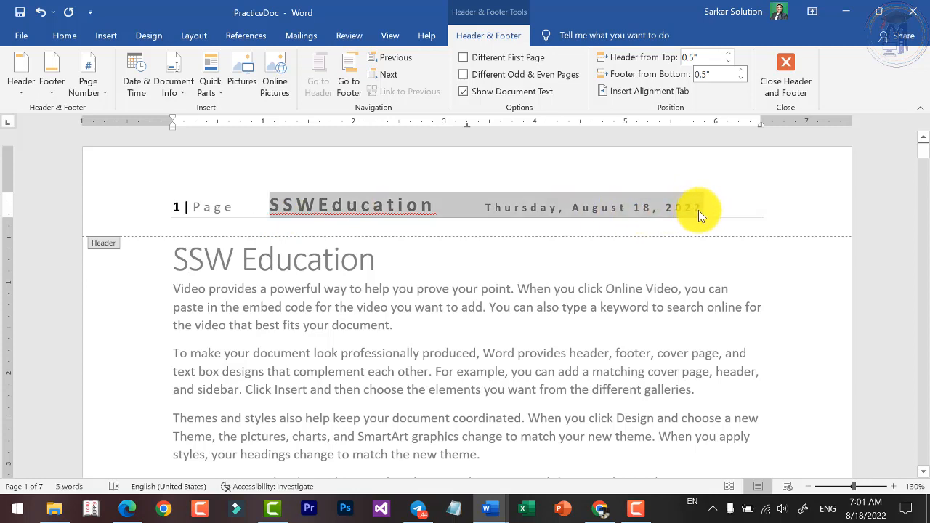
pyautogui.click(64, 35)
pyautogui.click(169, 64)
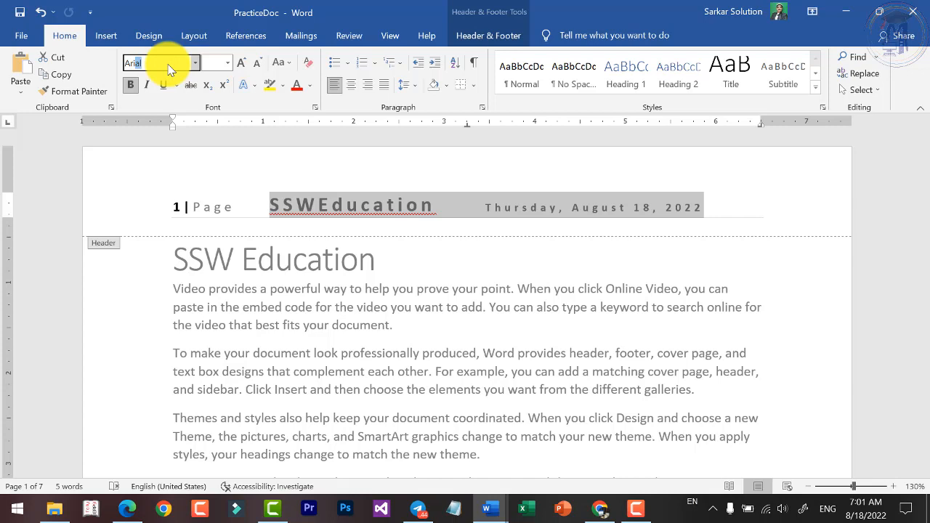
pyautogui.press('Return')
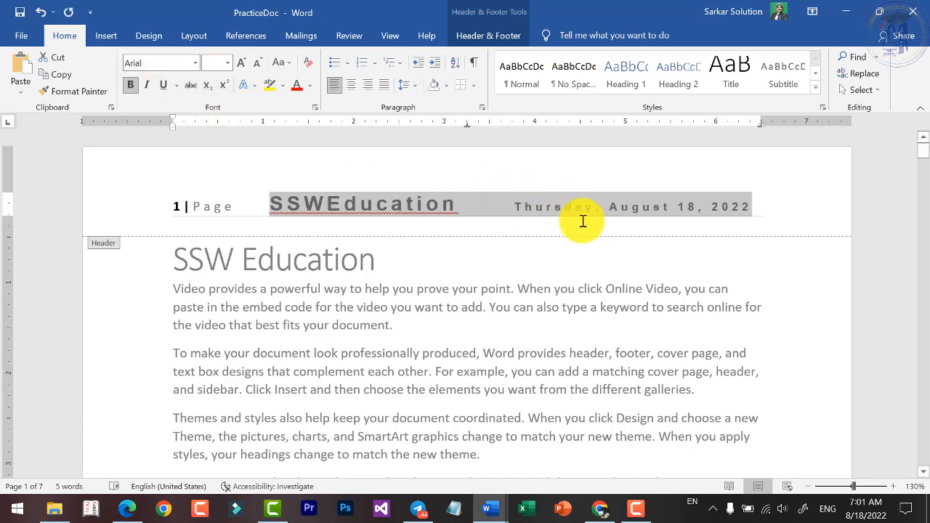
# Set the character spacing of "SSWEducation" and the date in the header to Normal.
pyautogui.click(318, 109)
pyautogui.click(377, 65)
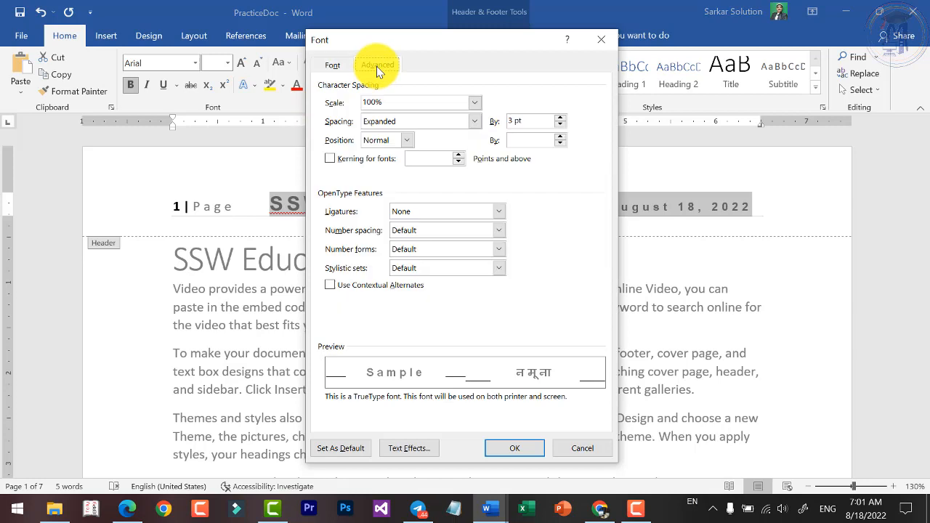
pyautogui.click(416, 123)
pyautogui.click(393, 131)
pyautogui.click(511, 450)
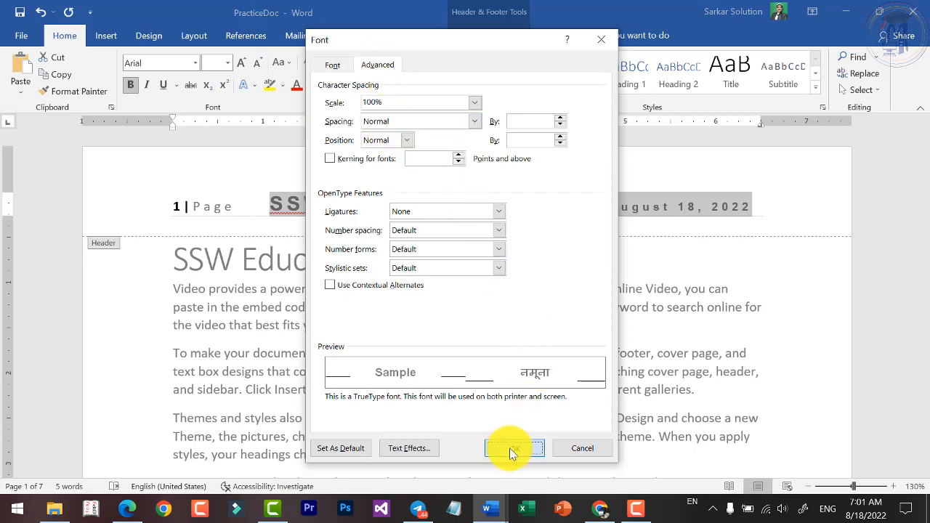
pyautogui.click(451, 202)
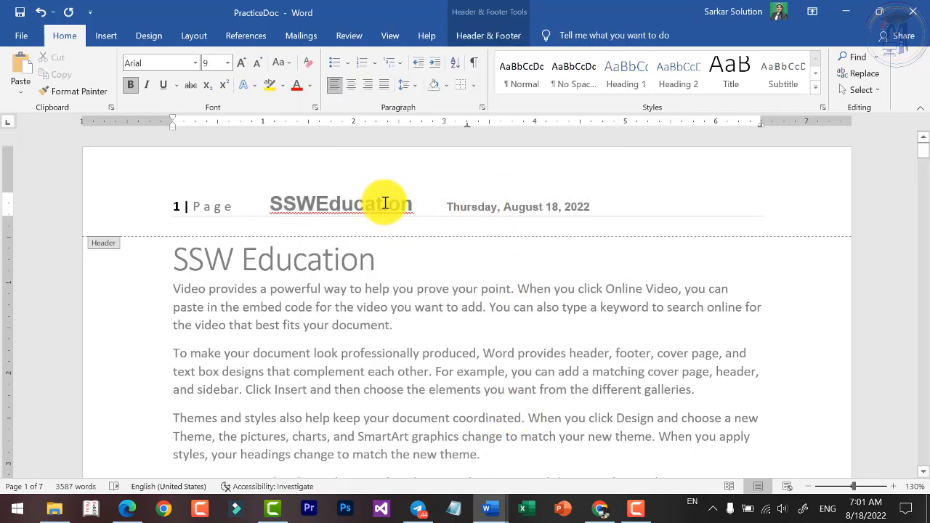
# Place the cursor after the header date and review the available date and time formats without inserting one.
pyautogui.click(593, 207)
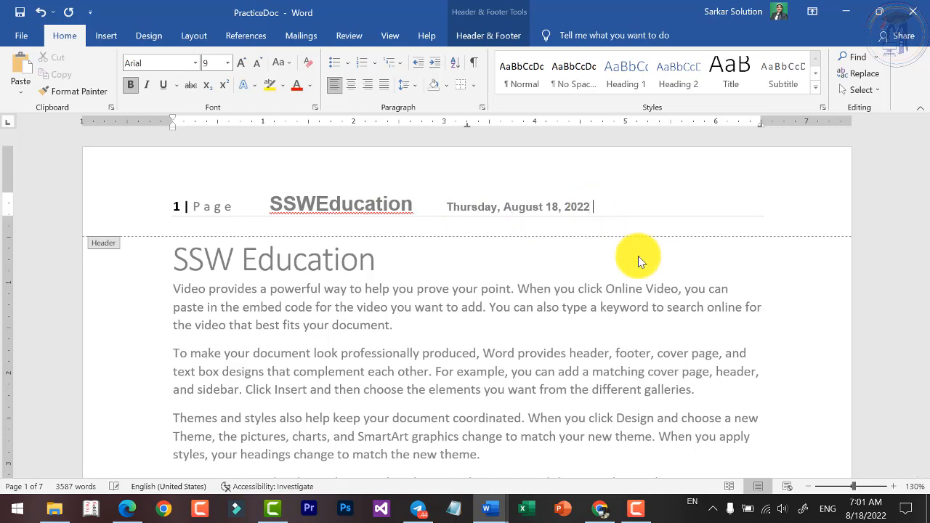
pyautogui.click(504, 37)
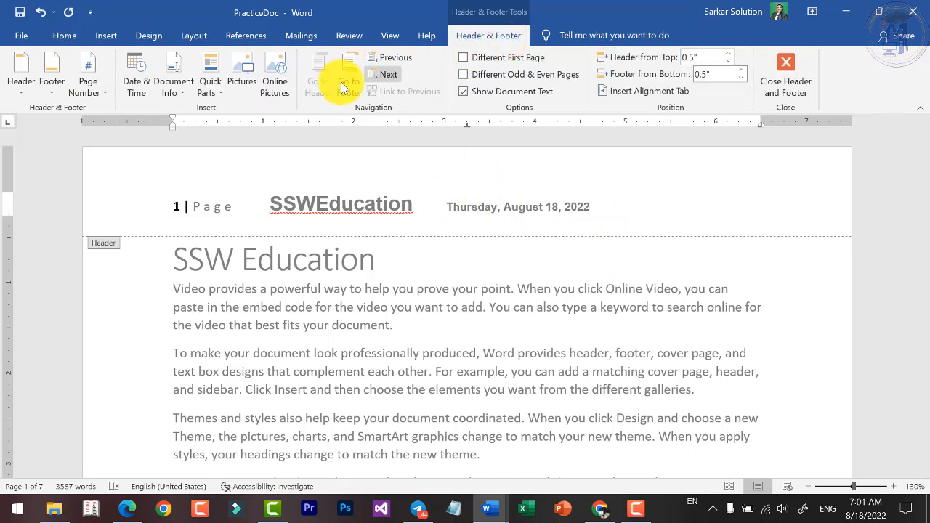
pyautogui.click(161, 89)
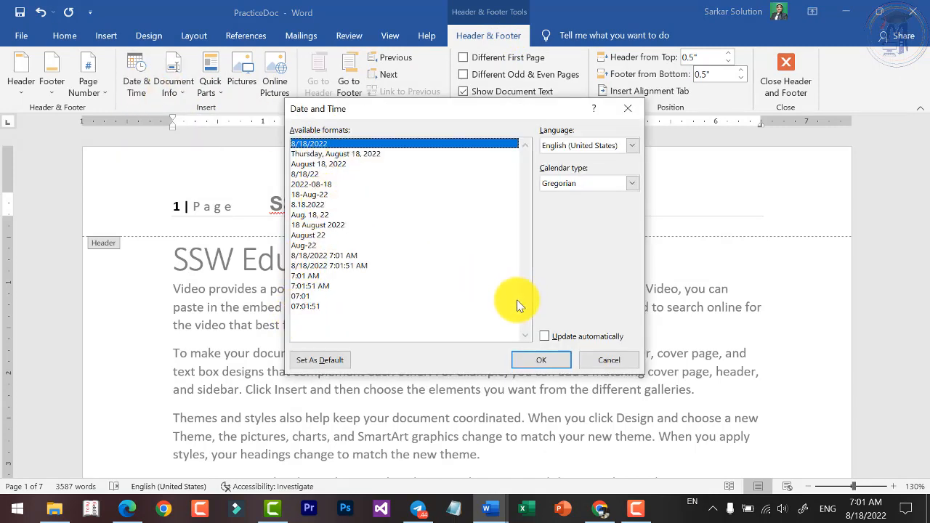
pyautogui.click(609, 367)
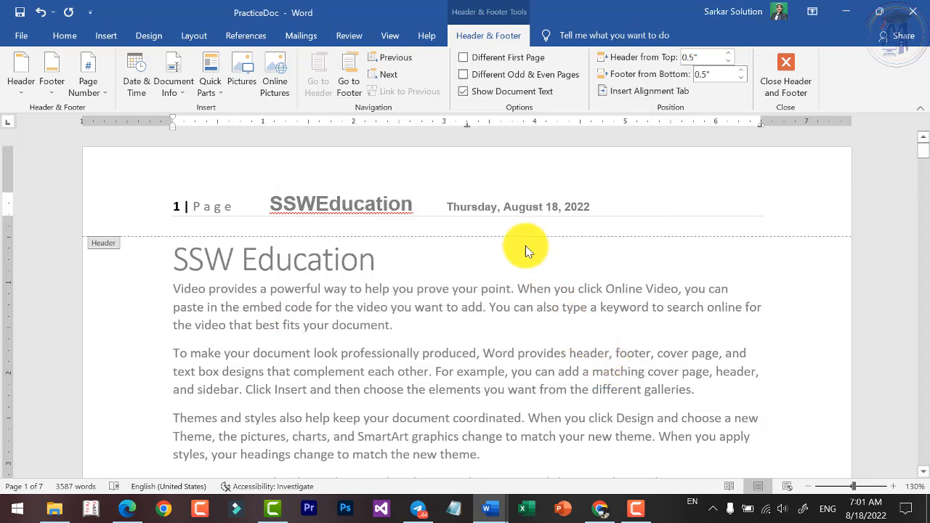
pyautogui.click(137, 81)
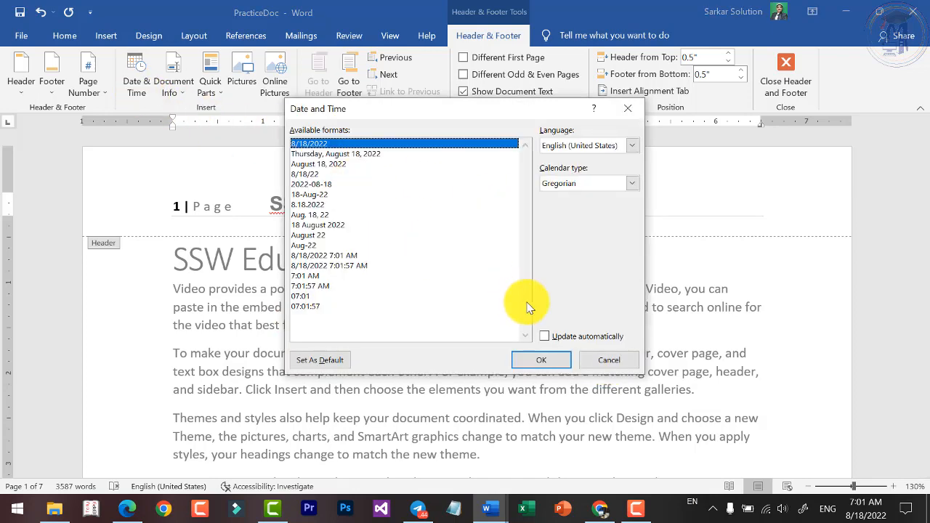
pyautogui.click(596, 361)
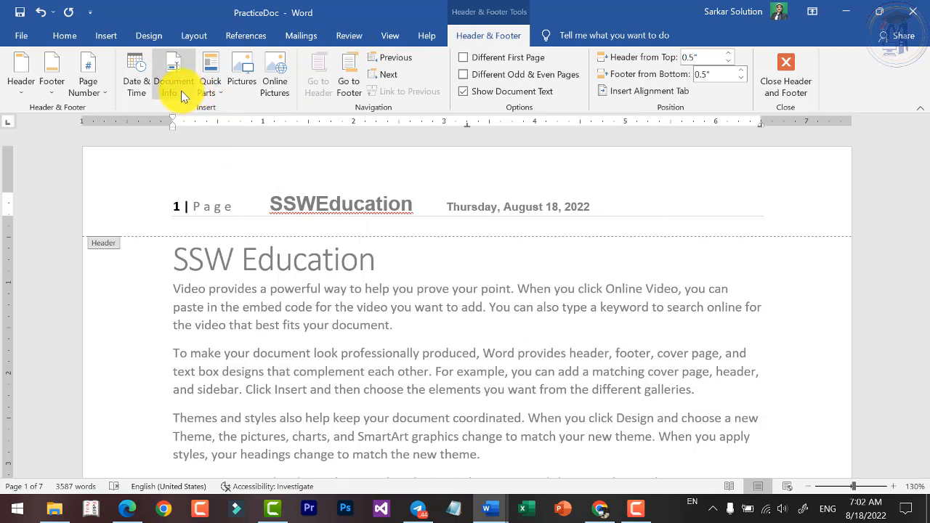
# Try inserting the document's author property after the header date, and undo the insertion.
pyautogui.click(181, 90)
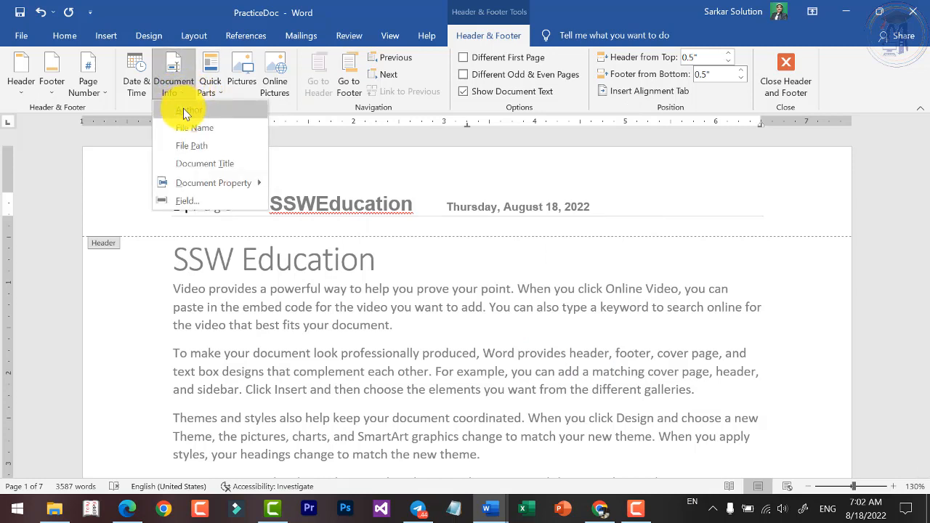
pyautogui.click(186, 113)
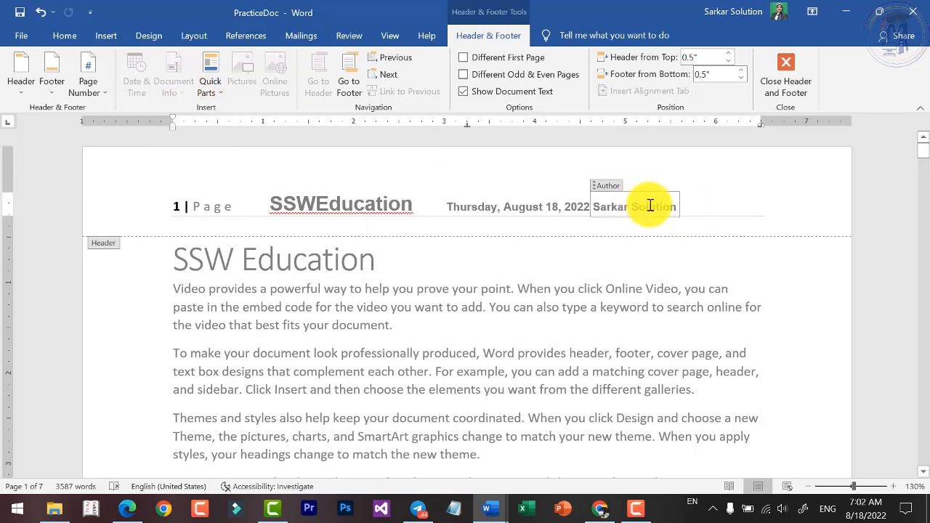
pyautogui.hotkey('ctrl', 'z')
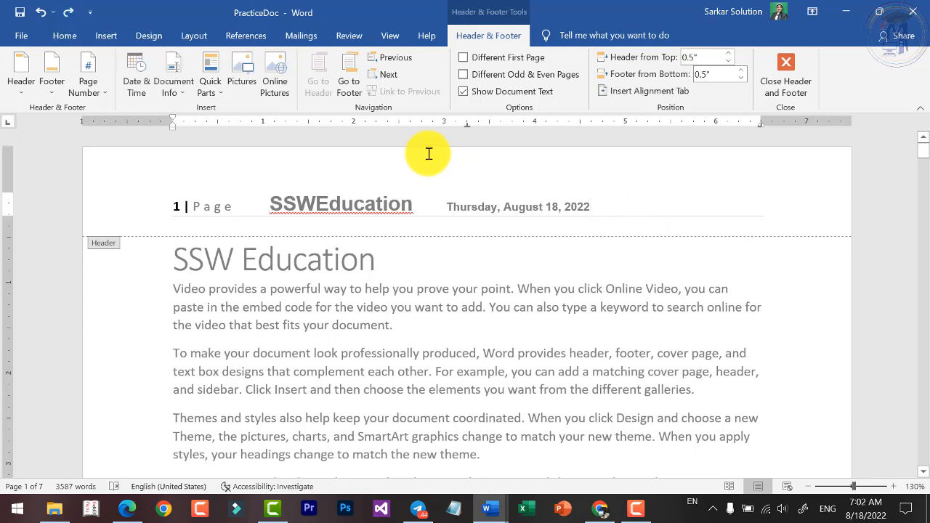
# Try inserting the document's file name after the header date, and undo the insertion.
pyautogui.click(186, 88)
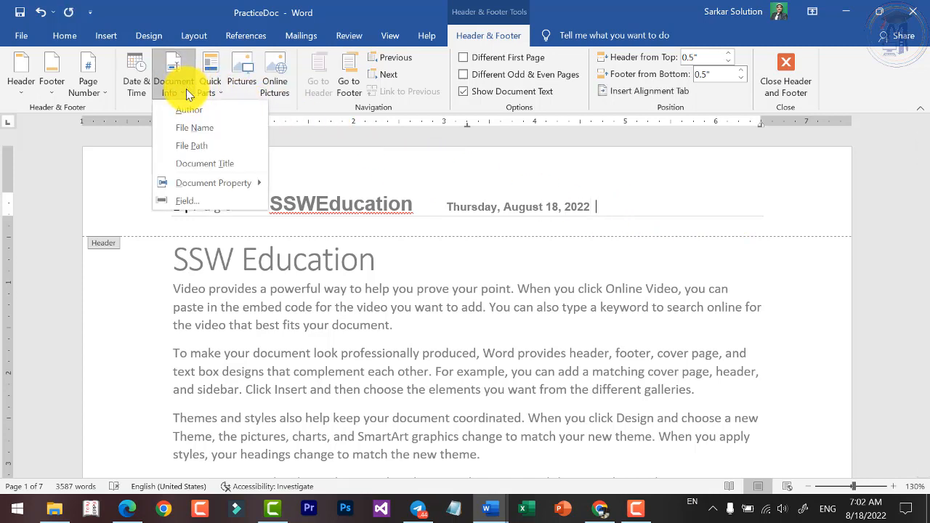
pyautogui.click(201, 130)
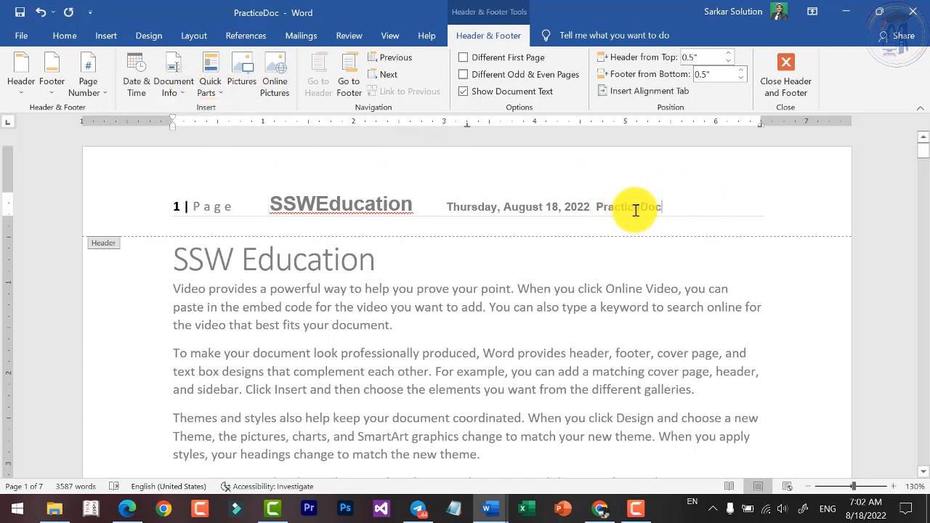
pyautogui.hotkey('ctrl', 'z')
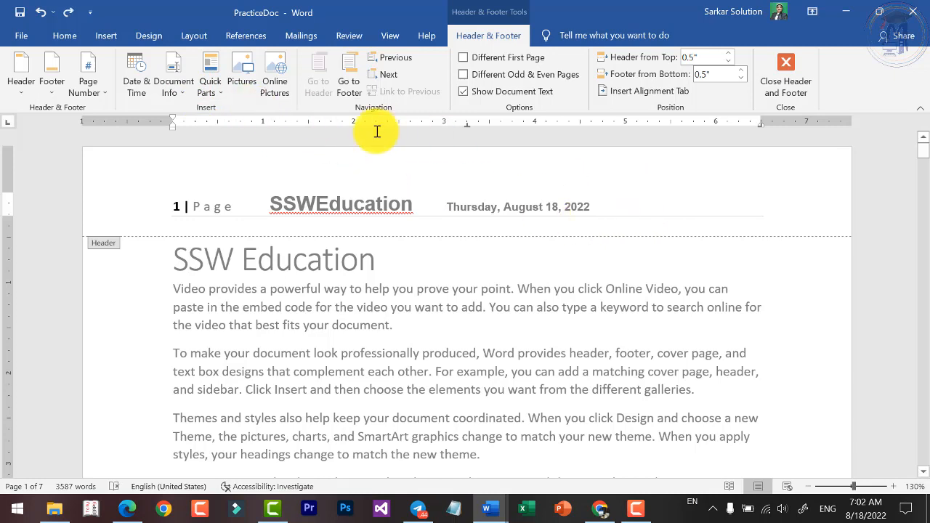
# Try inserting the document's file path after the header date, and undo the insertion.
pyautogui.click(180, 95)
pyautogui.click(191, 145)
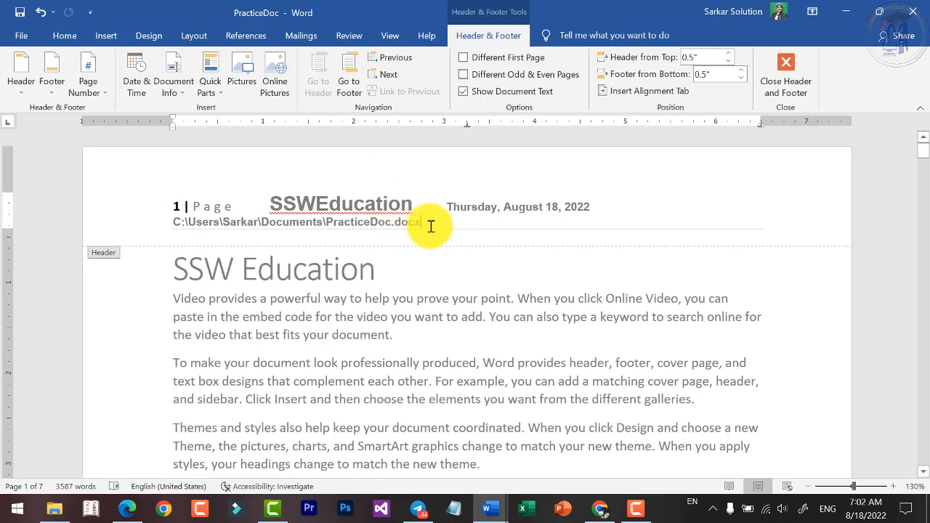
pyautogui.hotkey('ctrl', 'z')
# Insert the document title property after the header date and enter "Practice" as the title.
pyautogui.click(178, 94)
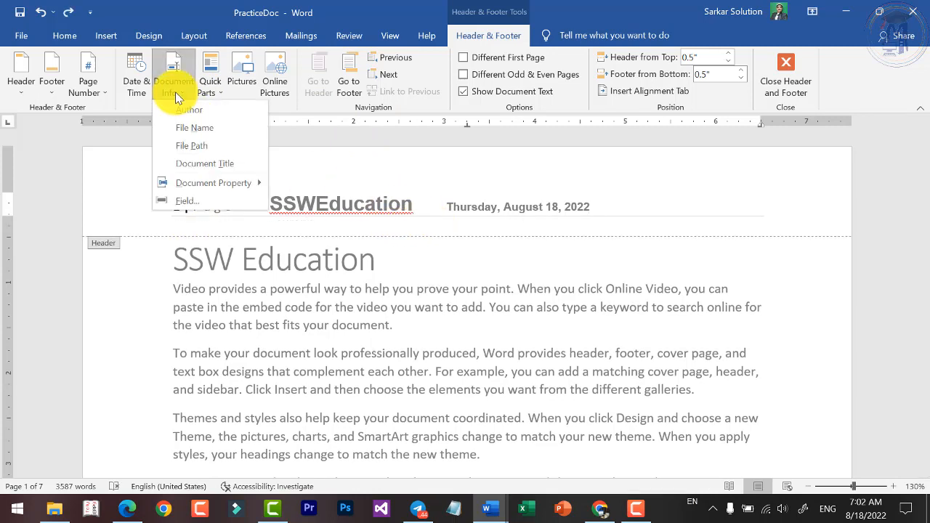
pyautogui.click(212, 166)
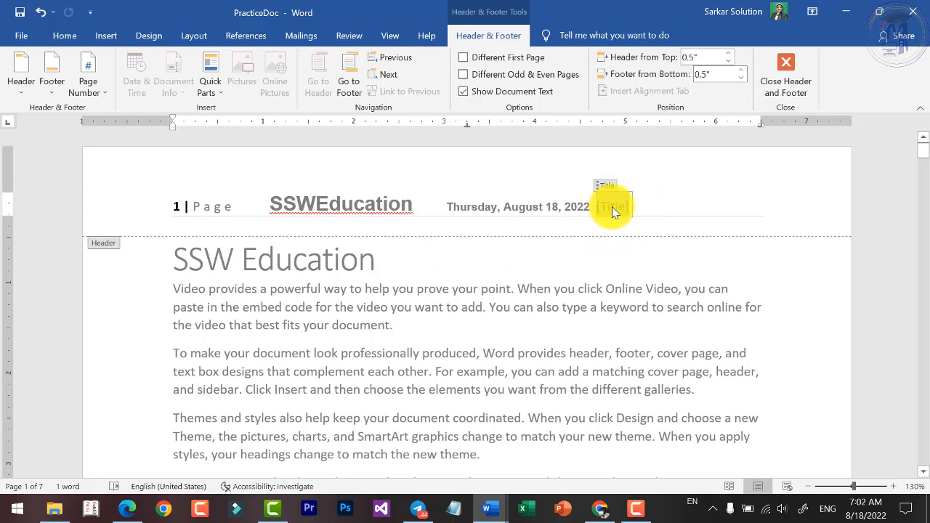
pyautogui.write('Practice')
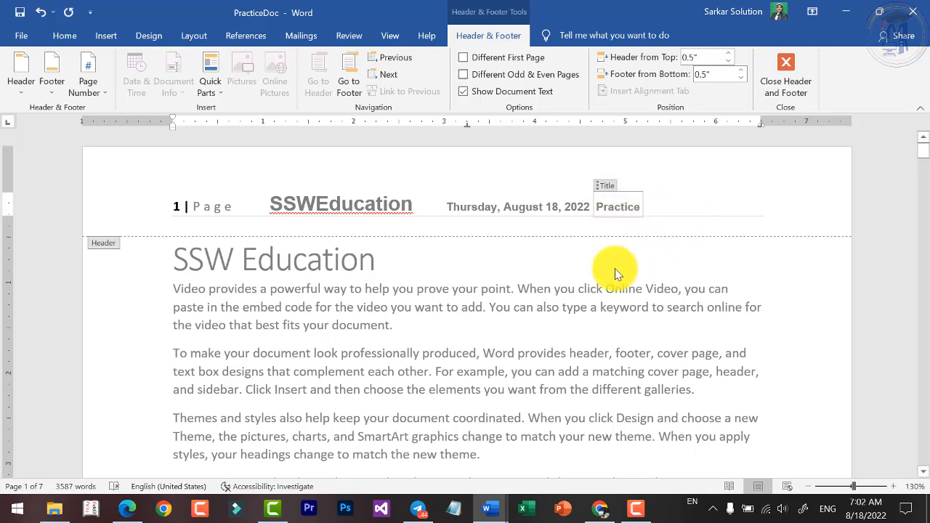
pyautogui.click(669, 197)
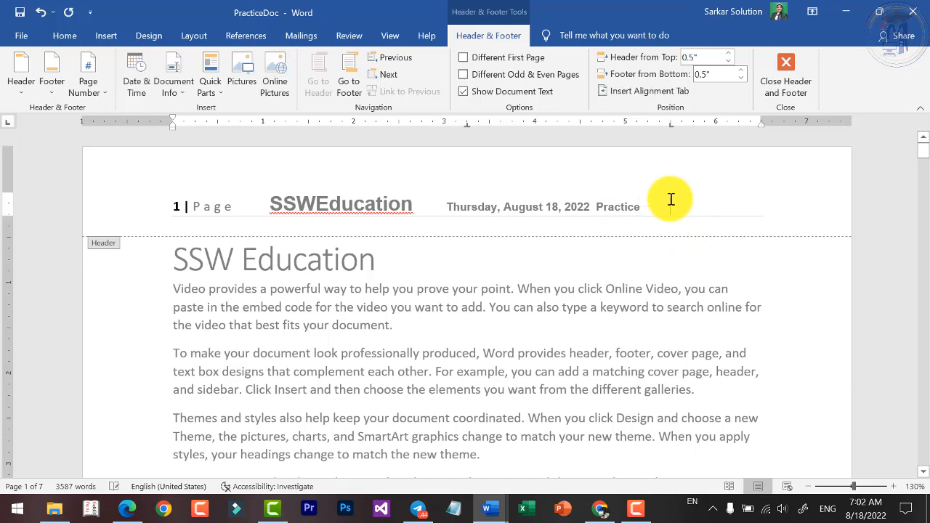
# Examine the insertable document properties, and the options of fields such as Database, FileName and If.
pyautogui.click(186, 91)
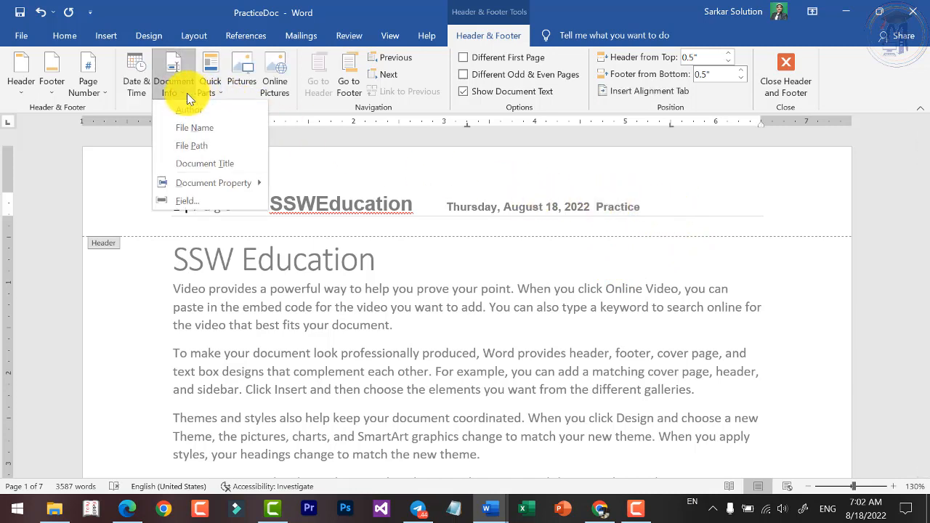
pyautogui.moveTo(220, 186)
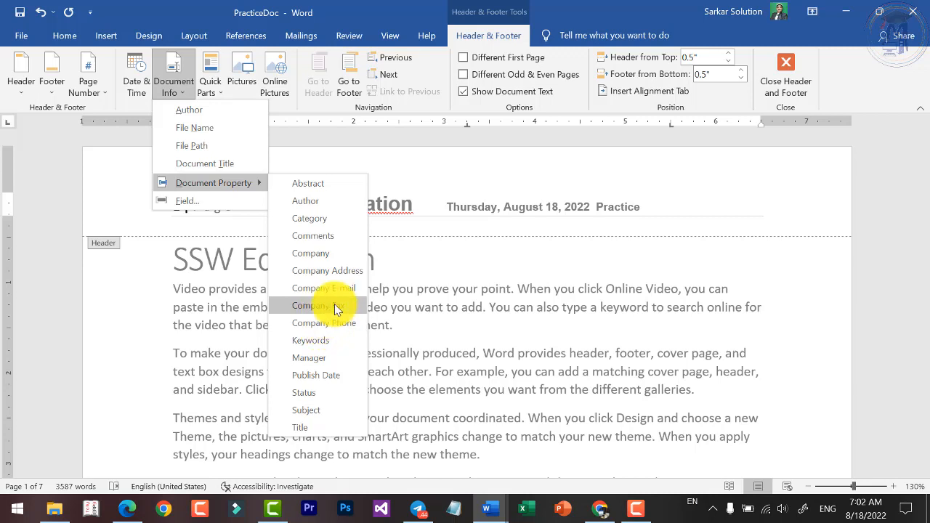
pyautogui.click(184, 200)
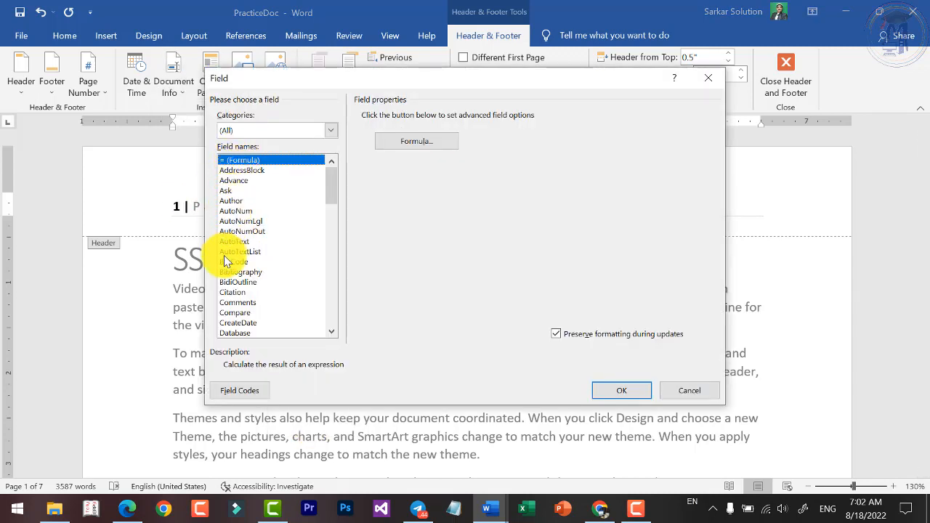
pyautogui.click(236, 333)
pyautogui.scroll(-4, 236, 312)
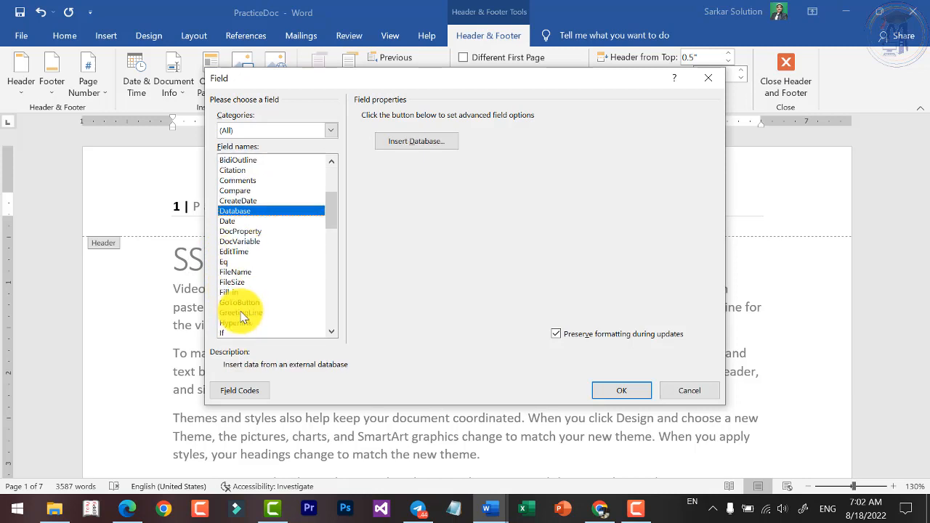
pyautogui.click(237, 282)
pyautogui.click(237, 271)
pyautogui.scroll(-3, 237, 276)
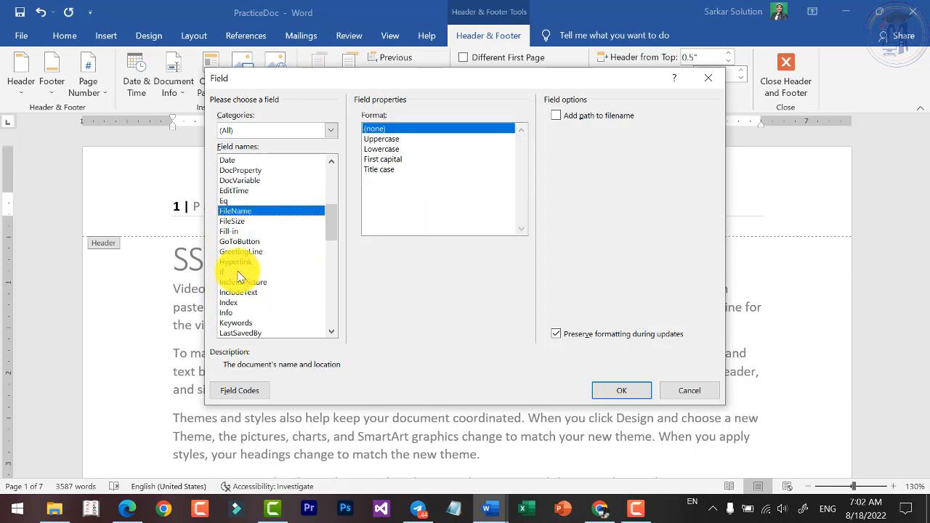
pyautogui.click(235, 291)
pyautogui.click(236, 281)
pyautogui.click(239, 241)
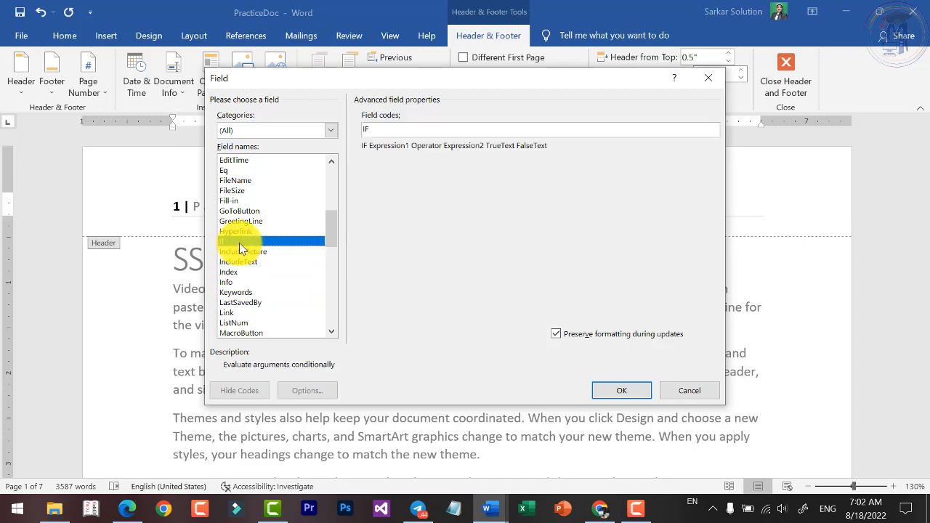
# Examine further fields such as RD, SaveDate and Page with their formats, leaving without inserting a field.
pyautogui.scroll(-7, 239, 247)
pyautogui.click(234, 292)
pyautogui.click(235, 325)
pyautogui.click(236, 282)
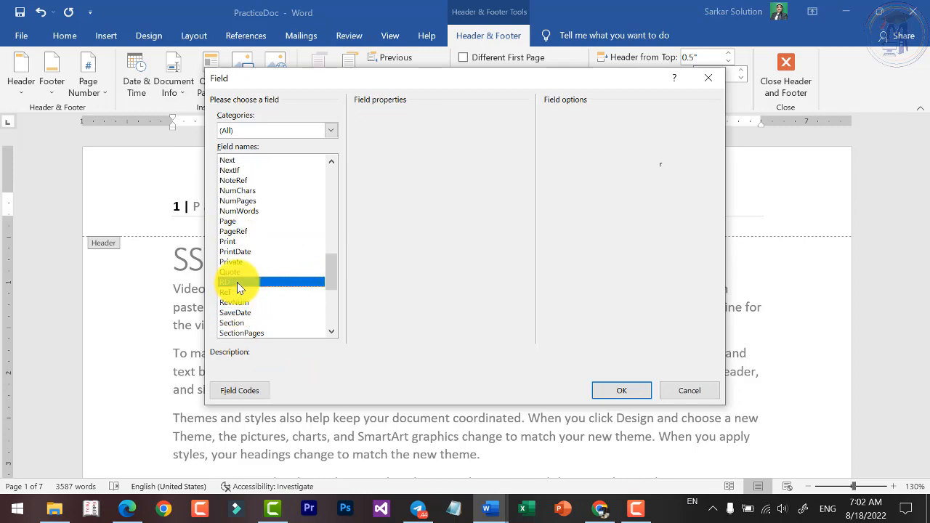
pyautogui.click(235, 302)
pyautogui.click(240, 312)
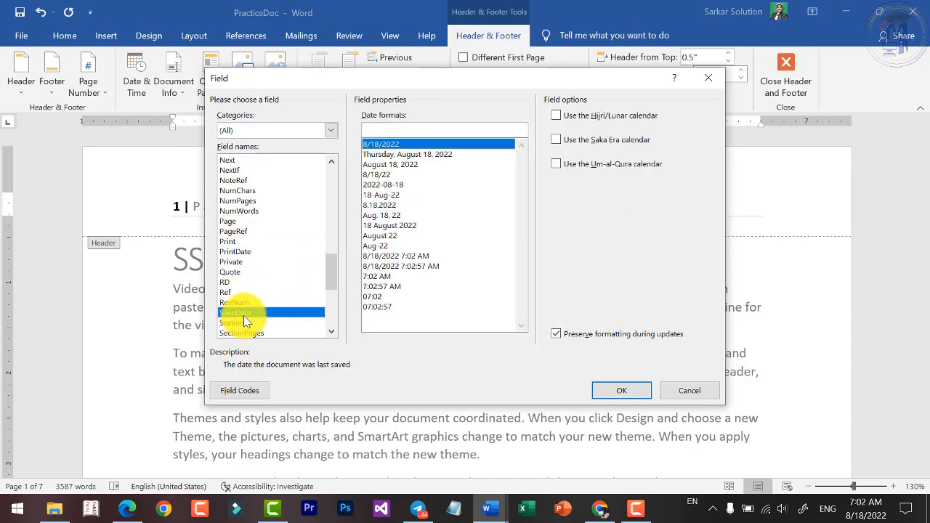
pyautogui.click(233, 251)
pyautogui.click(233, 242)
pyautogui.click(233, 222)
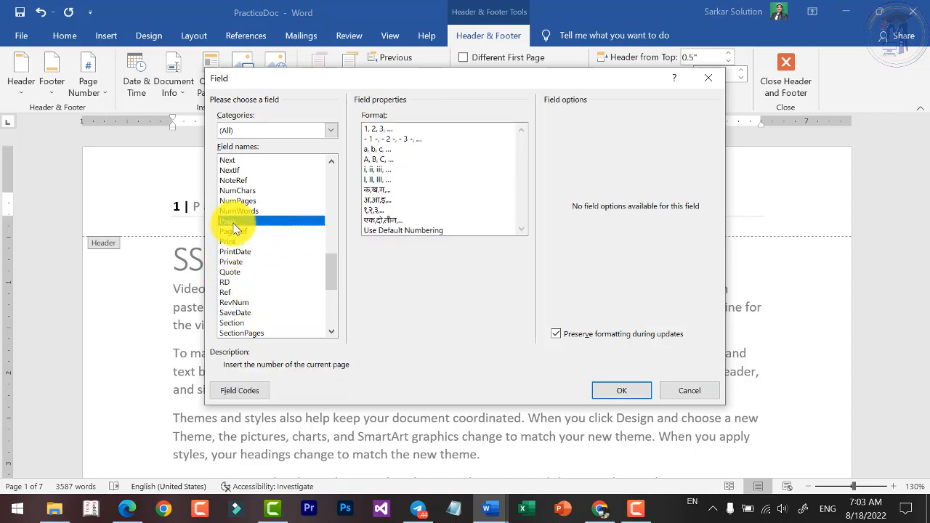
pyautogui.scroll(14, 233, 227)
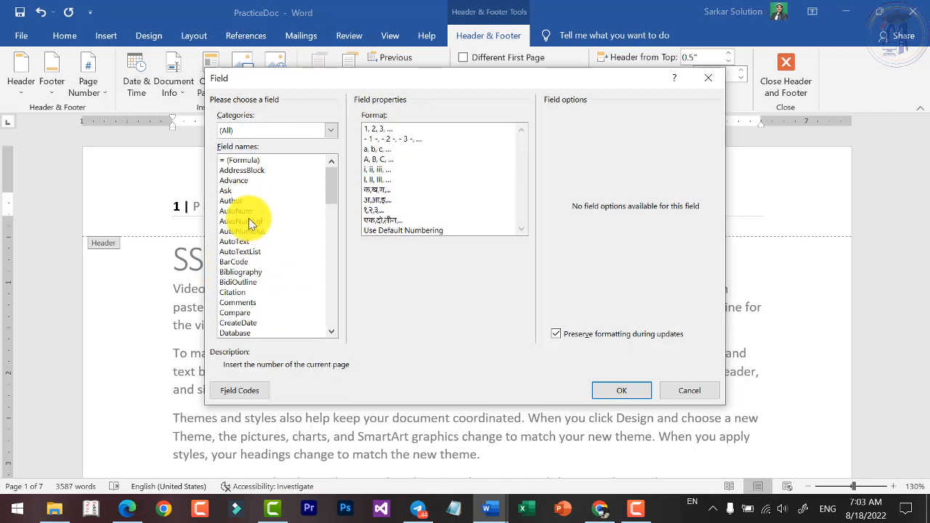
pyautogui.click(683, 390)
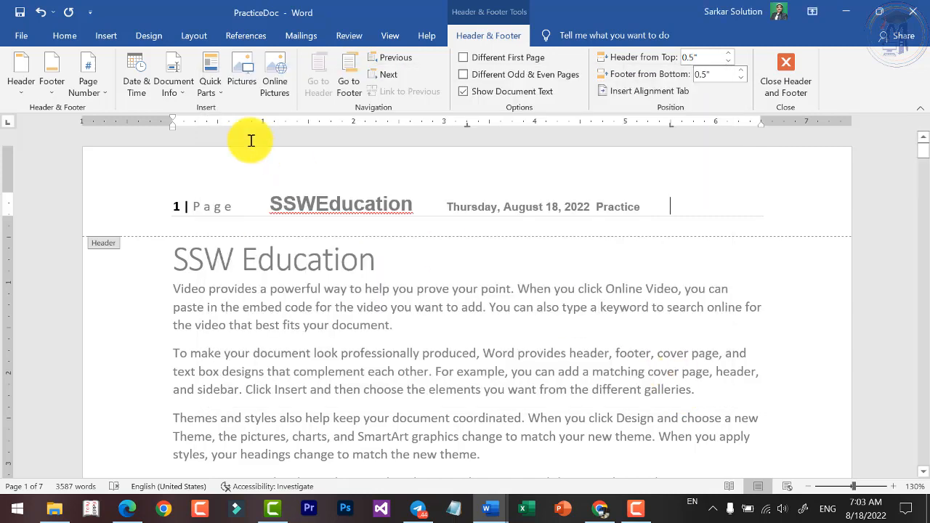
# Preview building blocks such as References, Slice (Light), Slice (Dark) and Facet, and insert the Facet cover page.
pyautogui.click(182, 90)
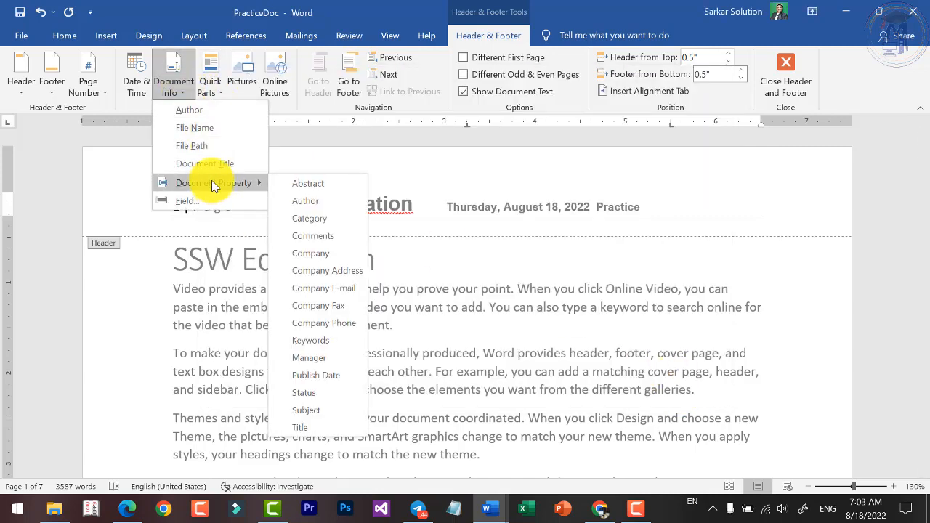
pyautogui.click(223, 95)
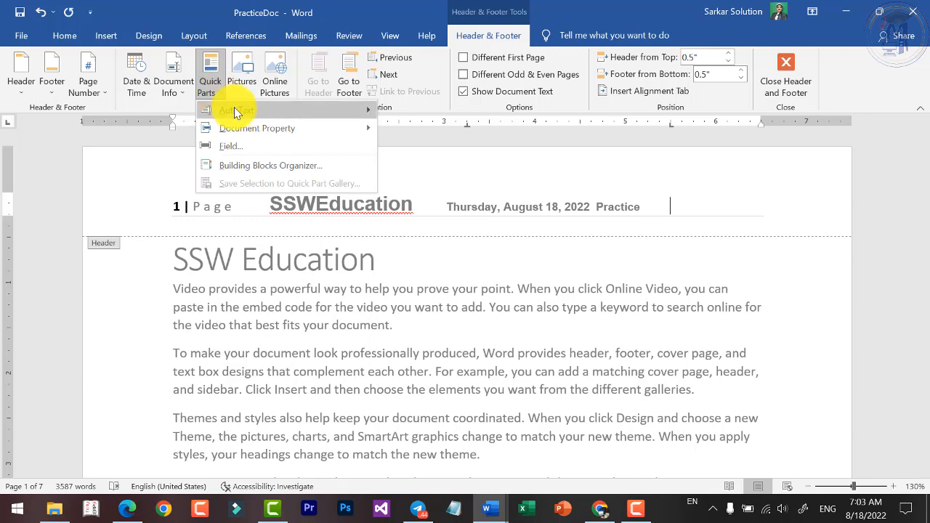
pyautogui.moveTo(234, 109)
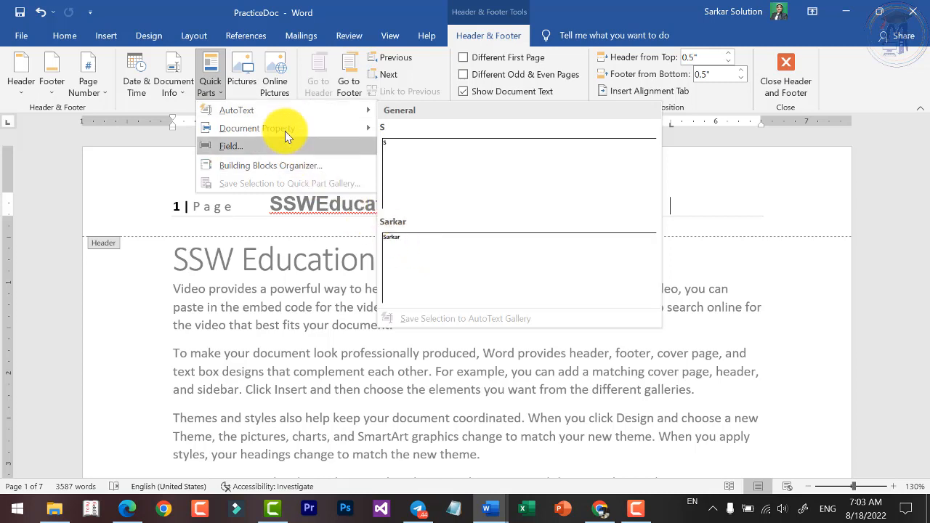
pyautogui.moveTo(284, 128)
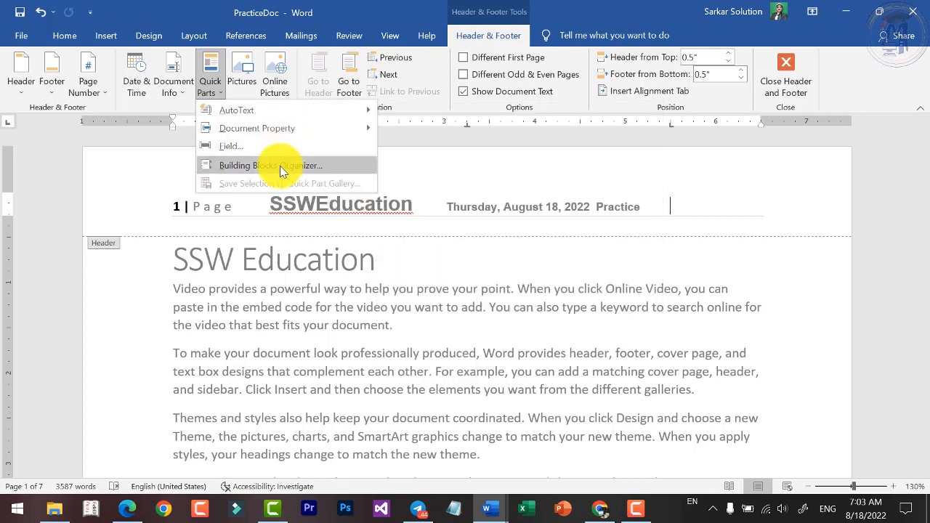
pyautogui.click(280, 165)
pyautogui.click(315, 186)
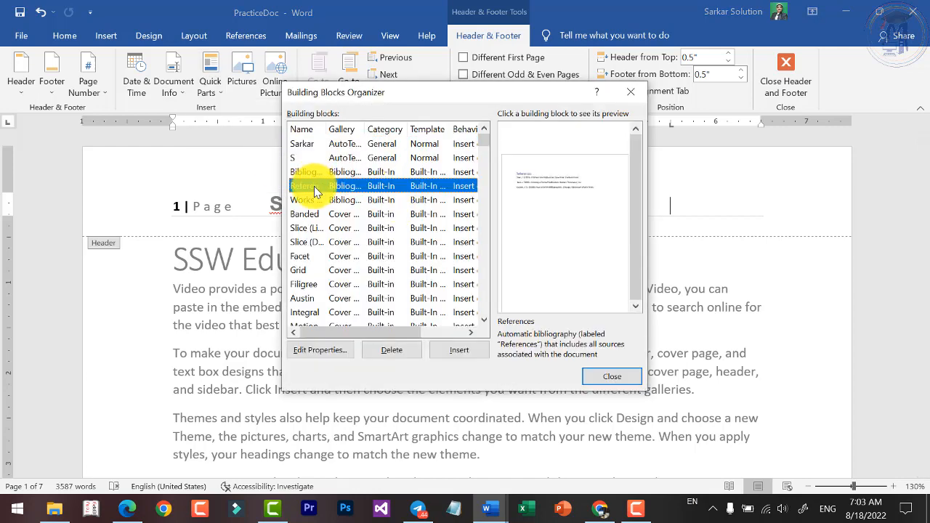
pyautogui.click(312, 200)
pyautogui.click(312, 228)
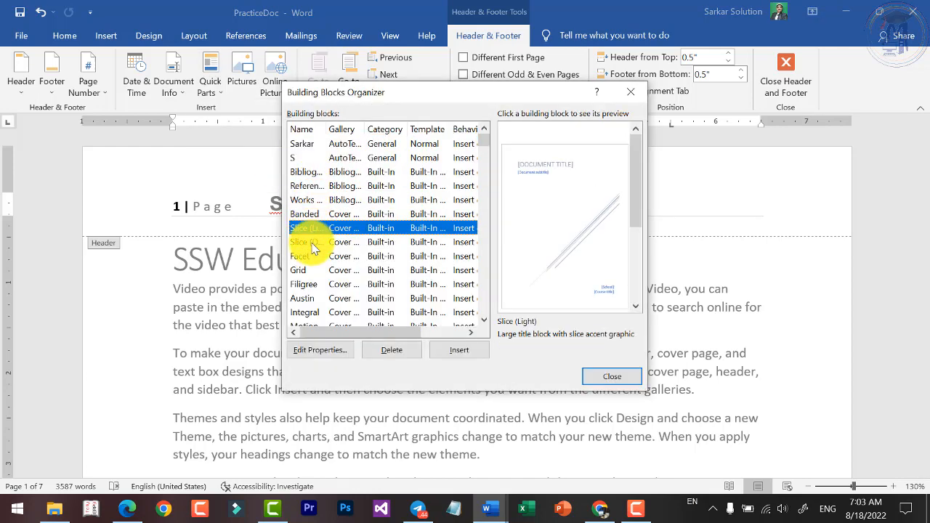
pyautogui.click(315, 243)
pyautogui.click(312, 228)
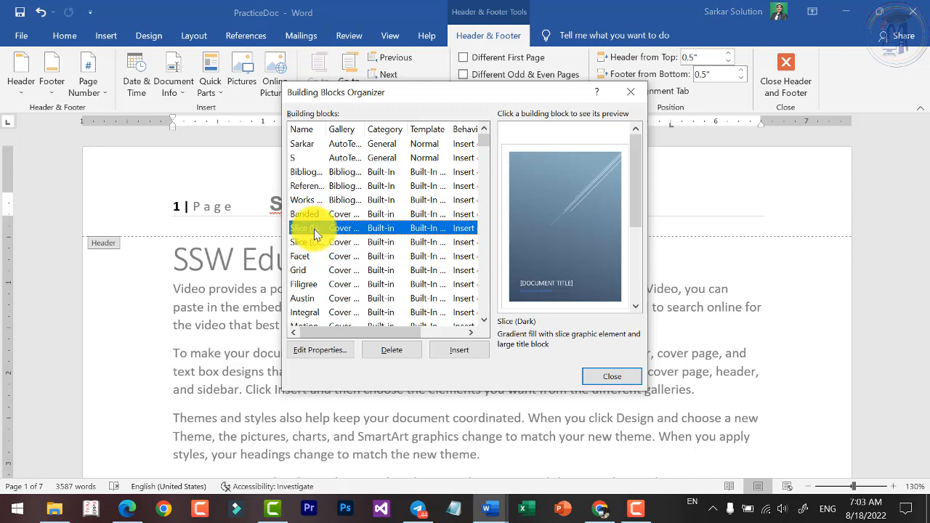
pyautogui.click(315, 242)
pyautogui.click(315, 252)
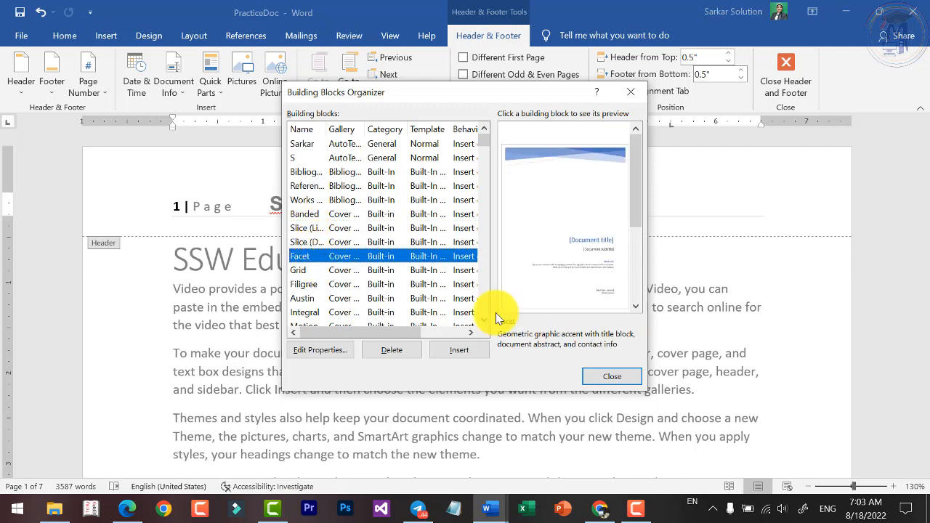
pyautogui.click(448, 351)
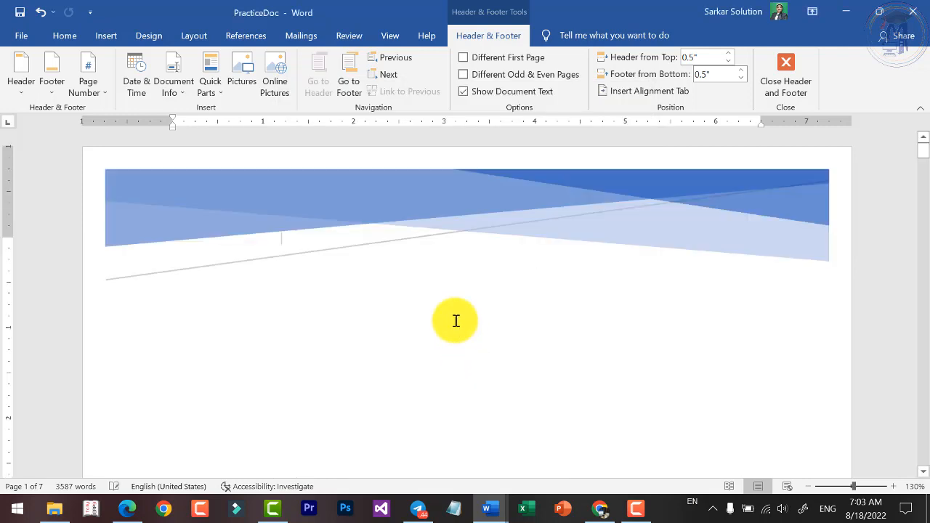
# Examine the Facet cover page's banner, title, subtitle, abstract and contact placeholders, and the header on the following page.
pyautogui.scroll(-2, 459, 275)
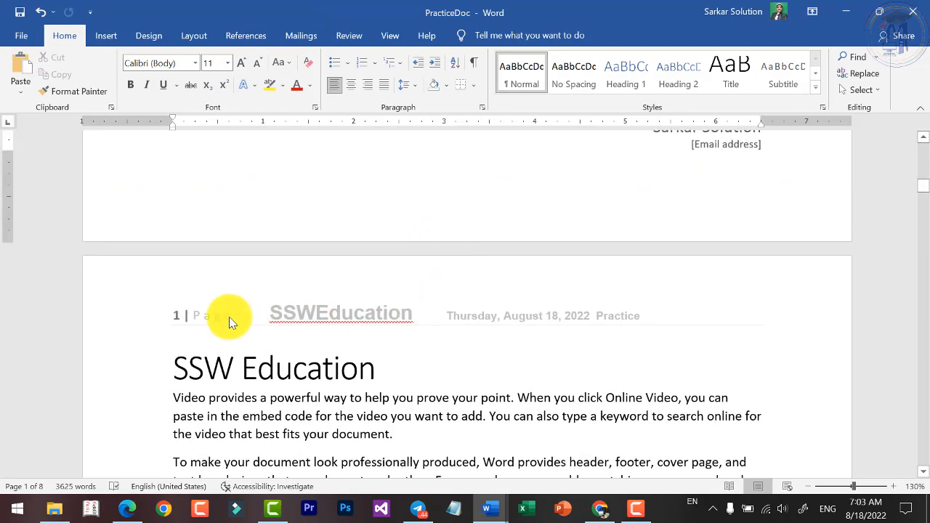
pyautogui.scroll(-8, 450, 307)
pyautogui.scroll(15, 421, 318)
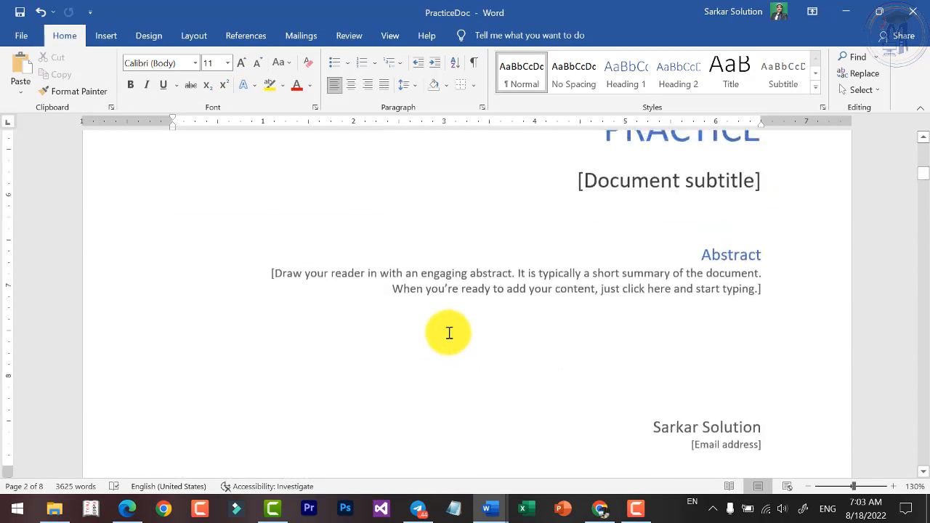
pyautogui.scroll(10, 449, 332)
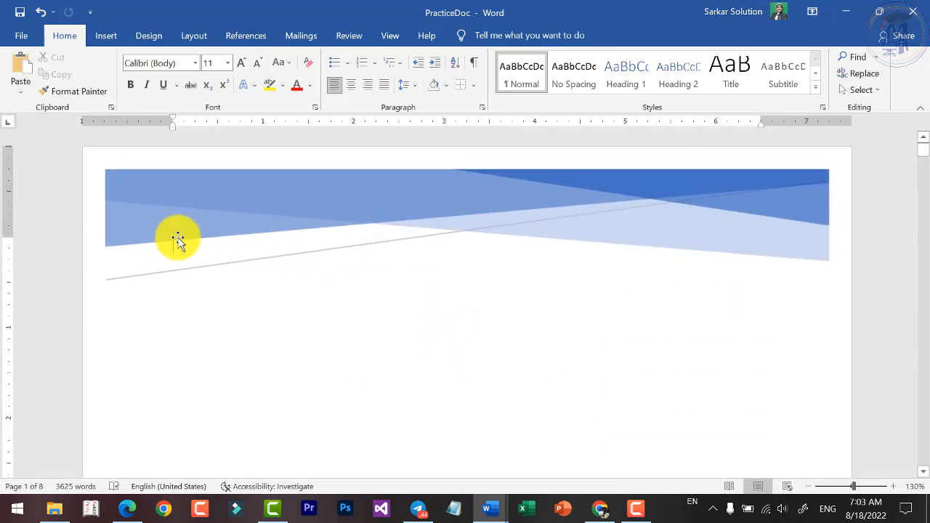
pyautogui.scroll(-10, 632, 290)
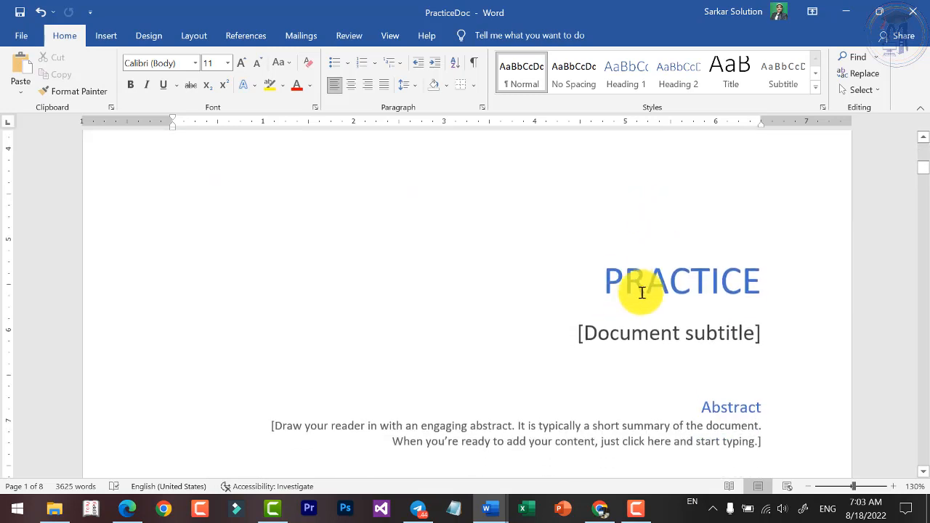
pyautogui.scroll(-1, 693, 265)
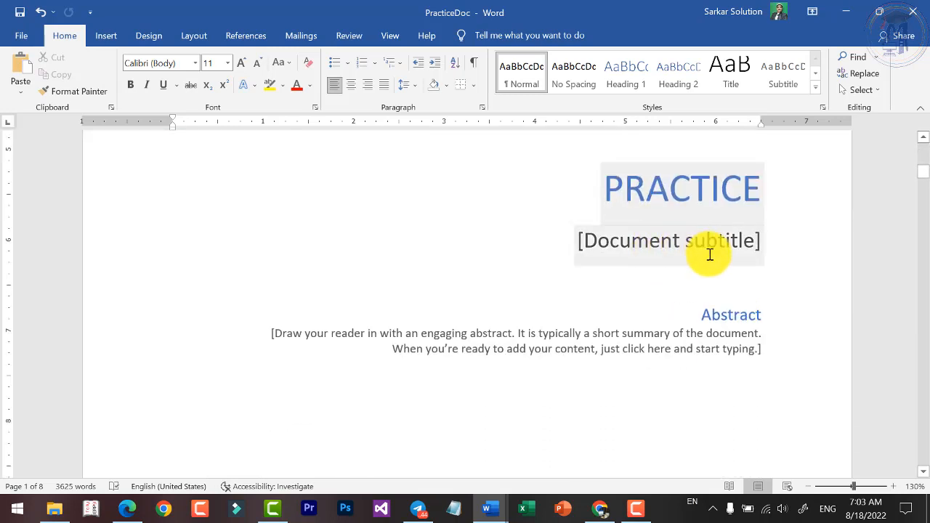
pyautogui.scroll(-2, 717, 322)
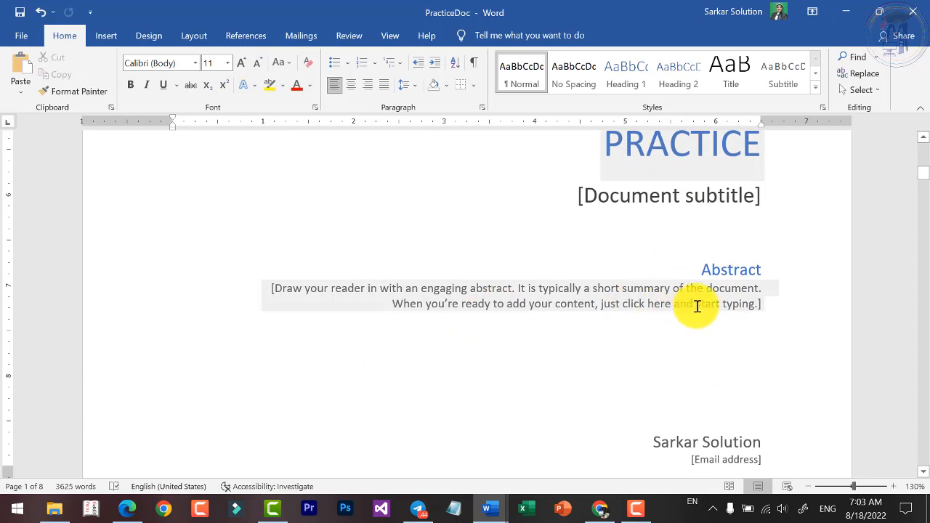
pyautogui.scroll(-5, 709, 276)
pyautogui.scroll(15, 502, 257)
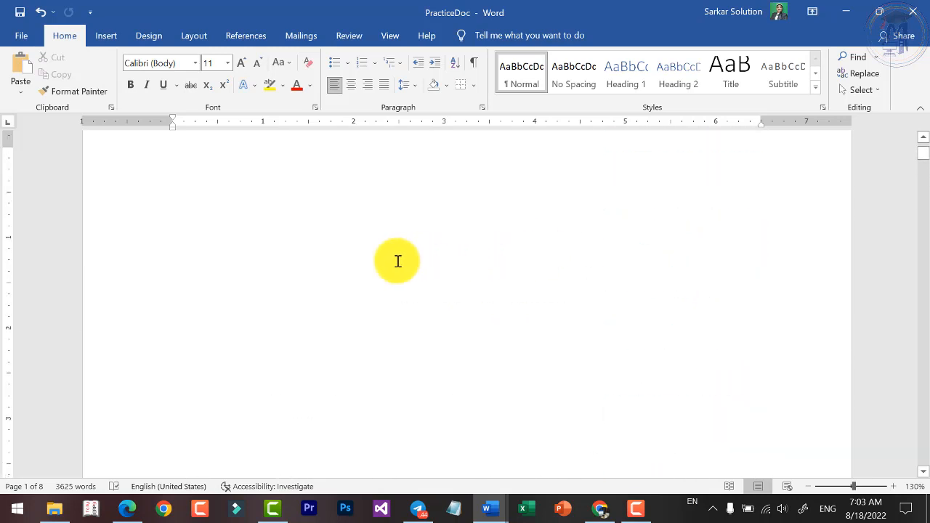
pyautogui.scroll(2, 267, 172)
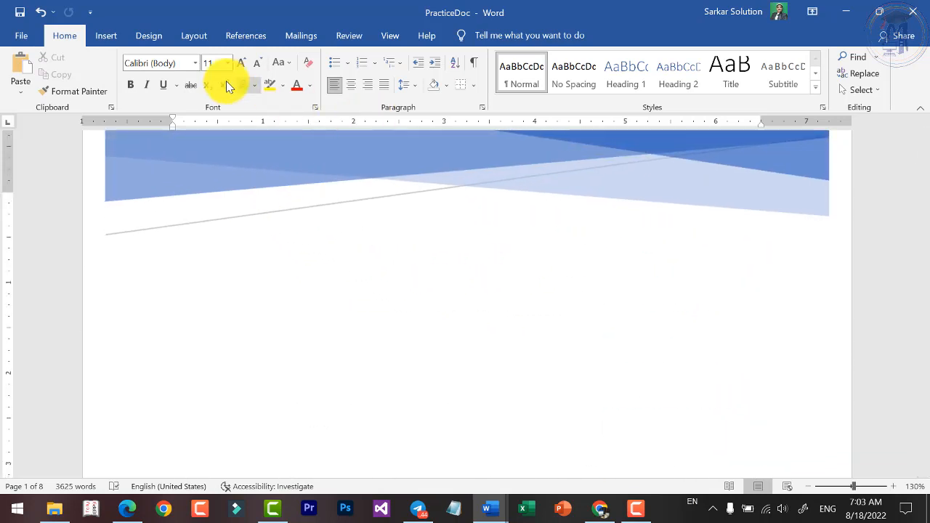
# Try the Integral cover page in place of the Facet one, and remove the cover page from the document.
pyautogui.click(103, 37)
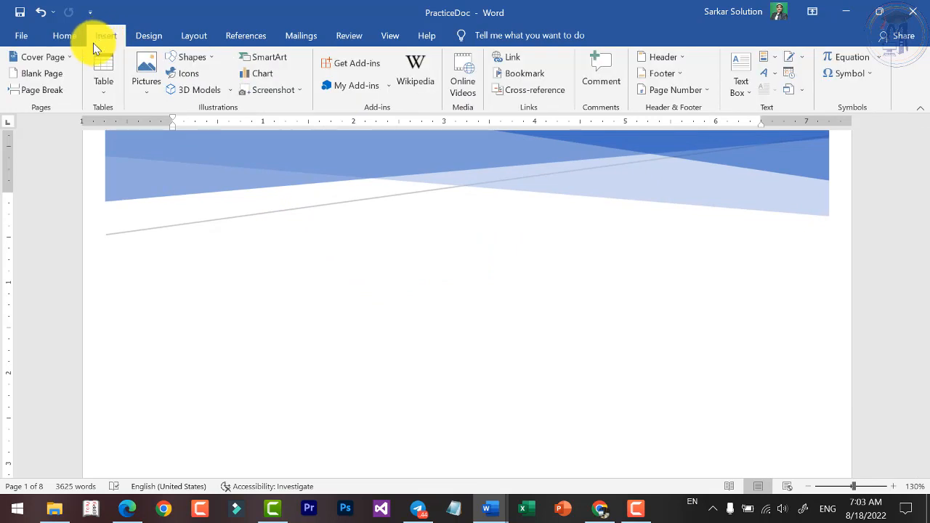
pyautogui.click(71, 63)
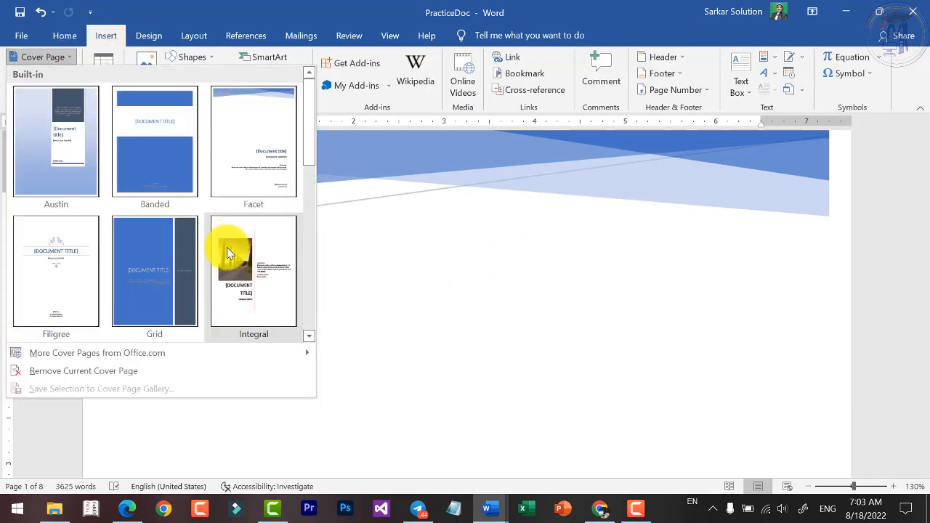
pyautogui.click(227, 248)
pyautogui.scroll(-10, 345, 248)
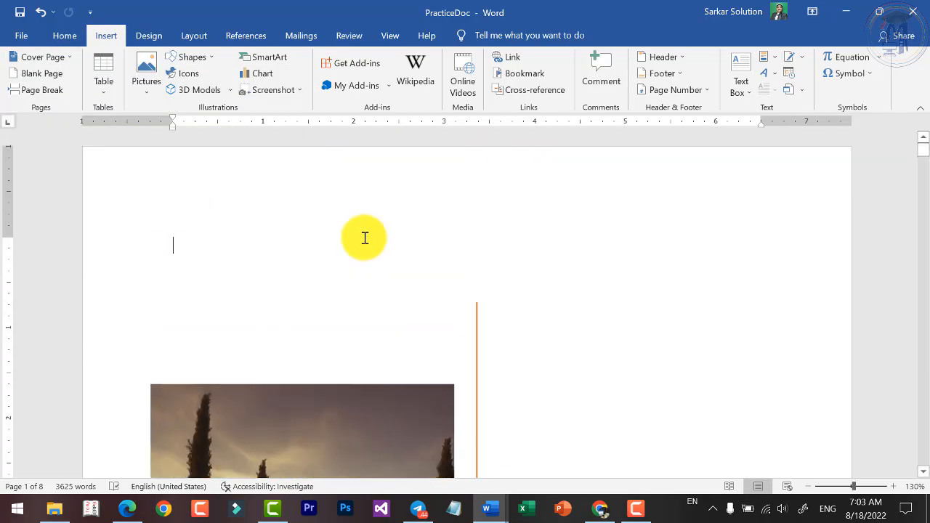
pyautogui.scroll(10, 356, 236)
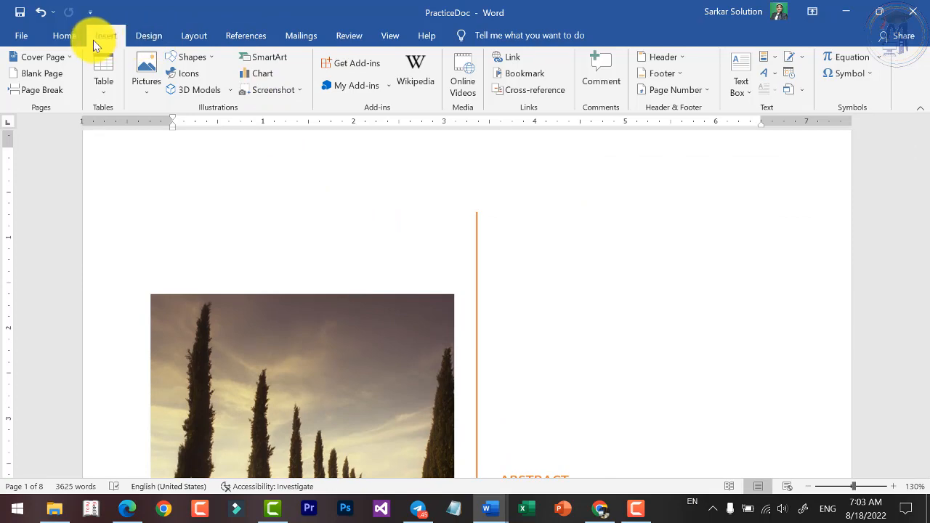
pyautogui.click(45, 59)
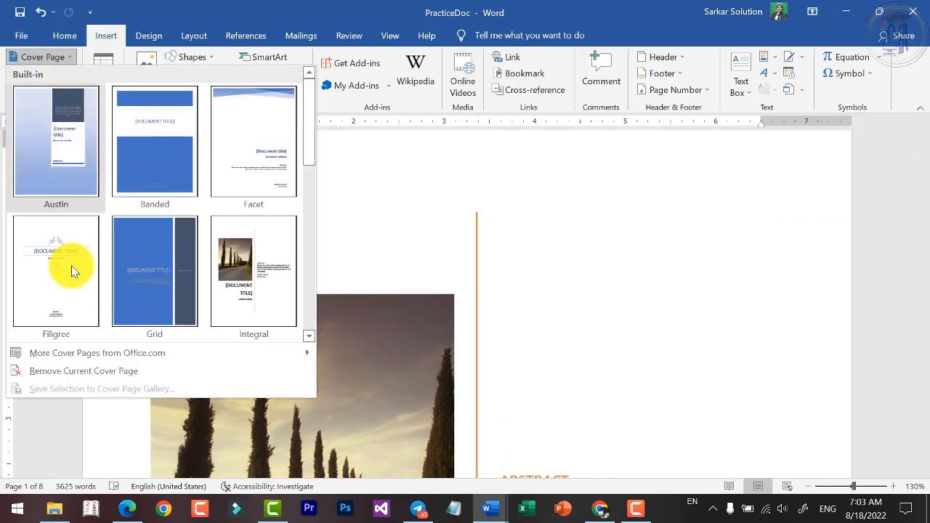
pyautogui.click(82, 376)
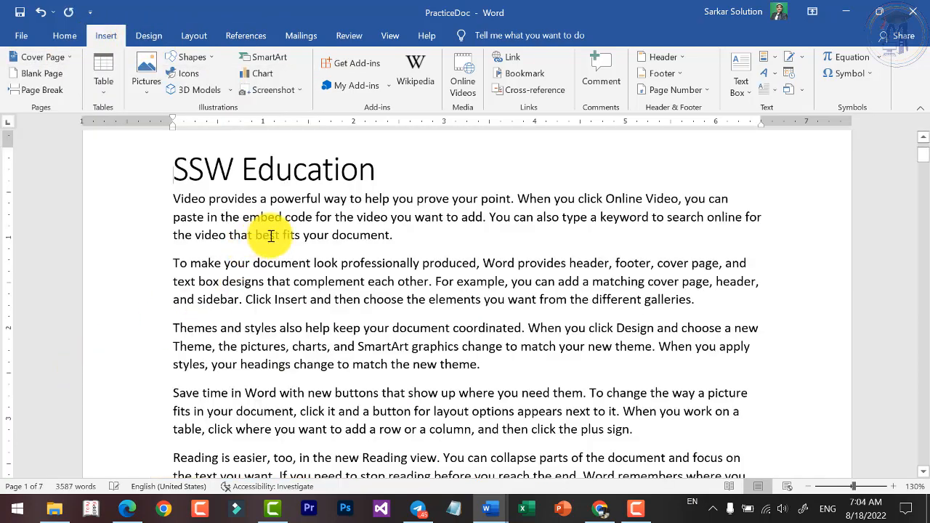
pyautogui.scroll(2, 302, 244)
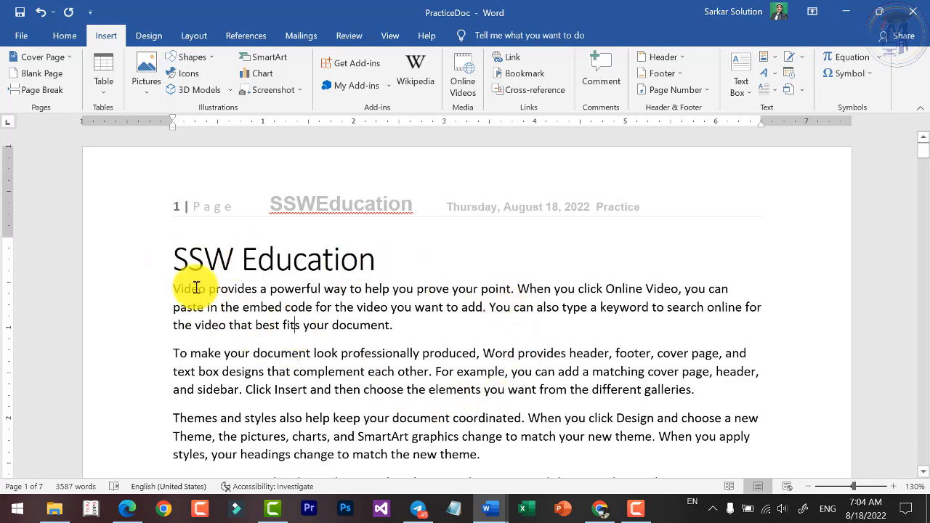
# Open the existing page header for editing.
pyautogui.moveTo(175, 259); pyautogui.dragTo(464, 434)
pyautogui.click(408, 371)
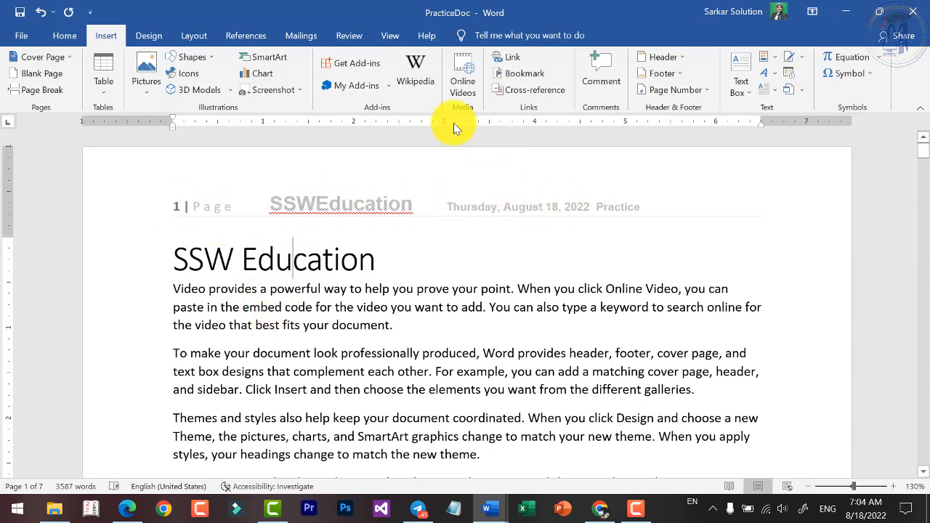
pyautogui.click(686, 61)
pyautogui.scroll(-10, 716, 276)
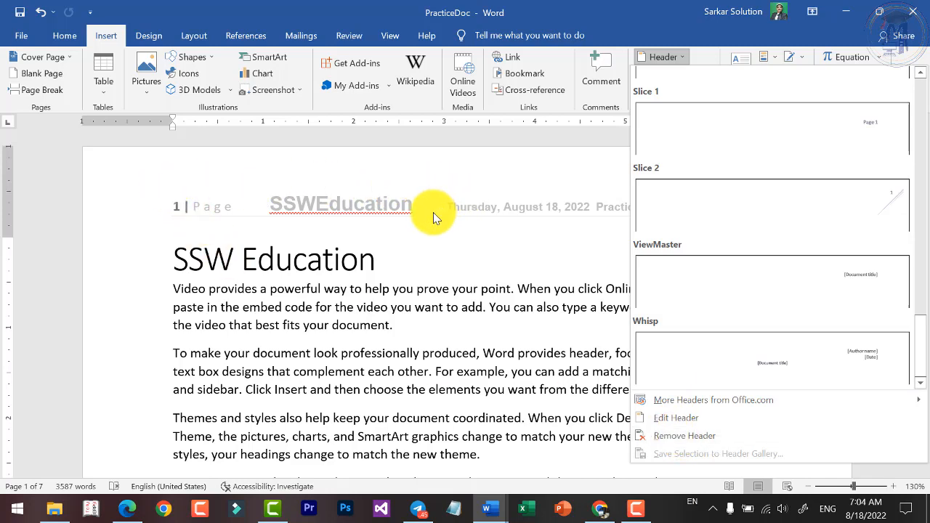
pyautogui.click(666, 420)
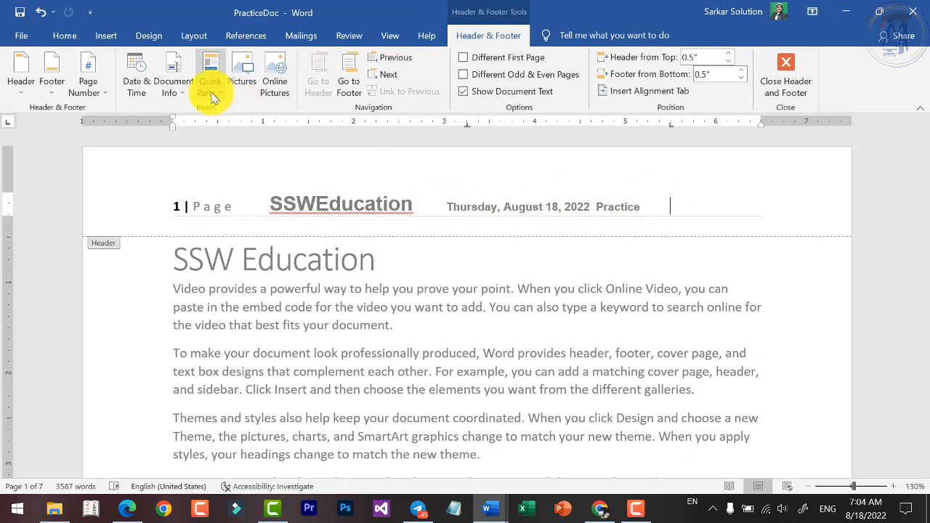
# Try inserting the ytlogo1 picture from the Downloads folder into the header, and delete it.
pyautogui.click(245, 75)
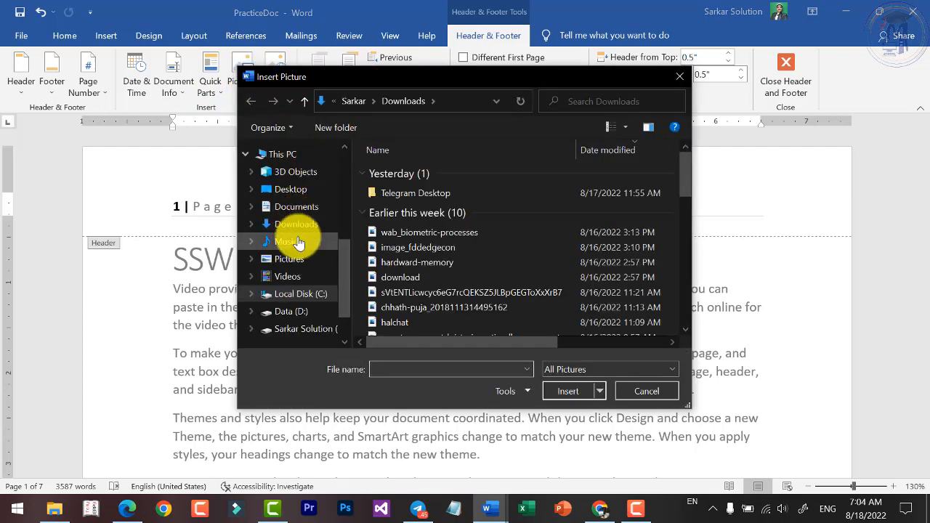
pyautogui.keyDown('ctrl'); pyautogui.scroll(1, 411, 270); pyautogui.keyUp('ctrl')
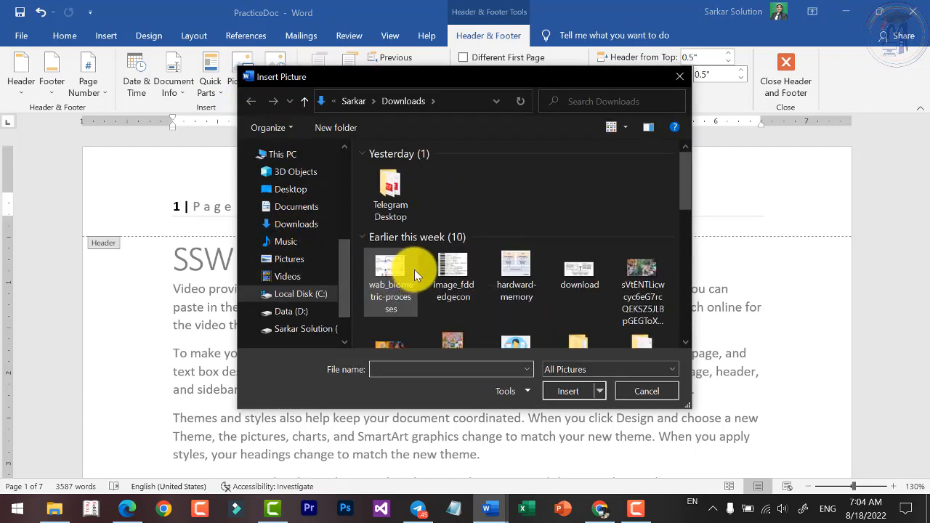
pyautogui.scroll(-5, 499, 282)
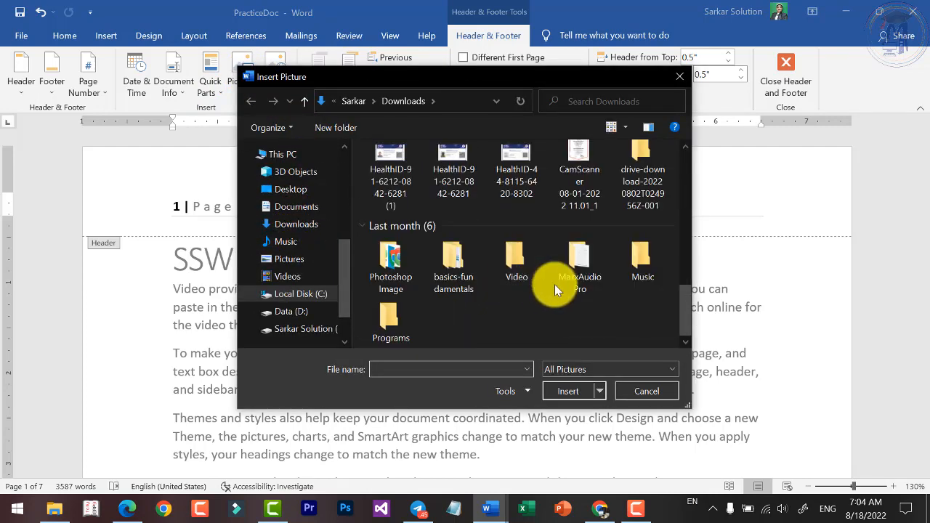
pyautogui.scroll(3, 545, 280)
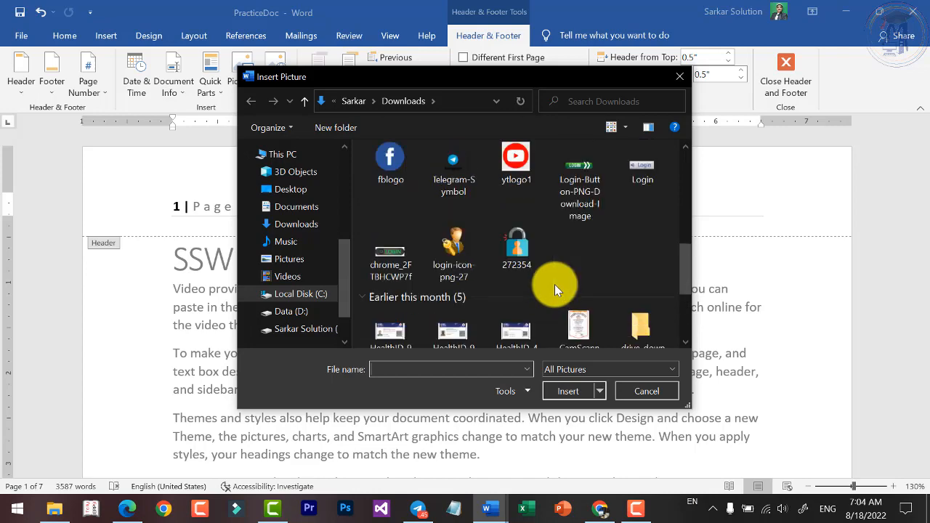
pyautogui.click(517, 161)
pyautogui.click(566, 391)
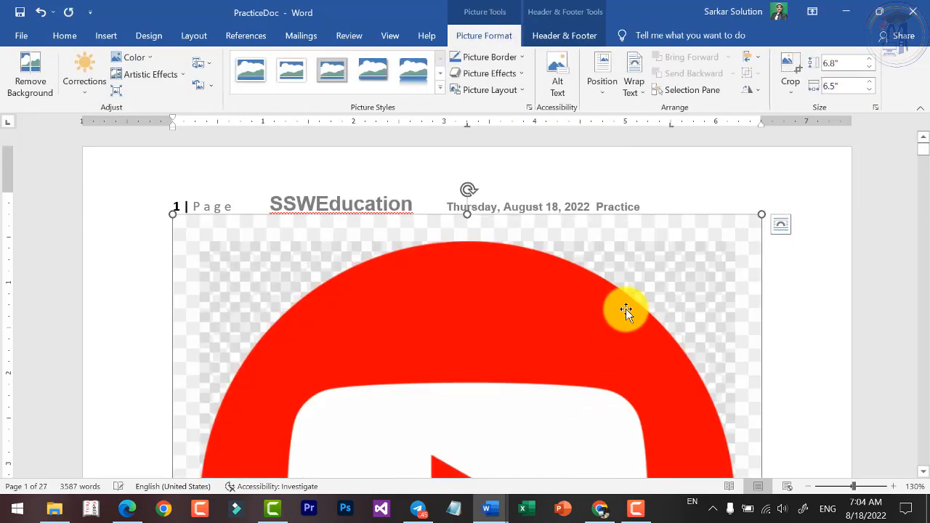
pyautogui.press('Delete')
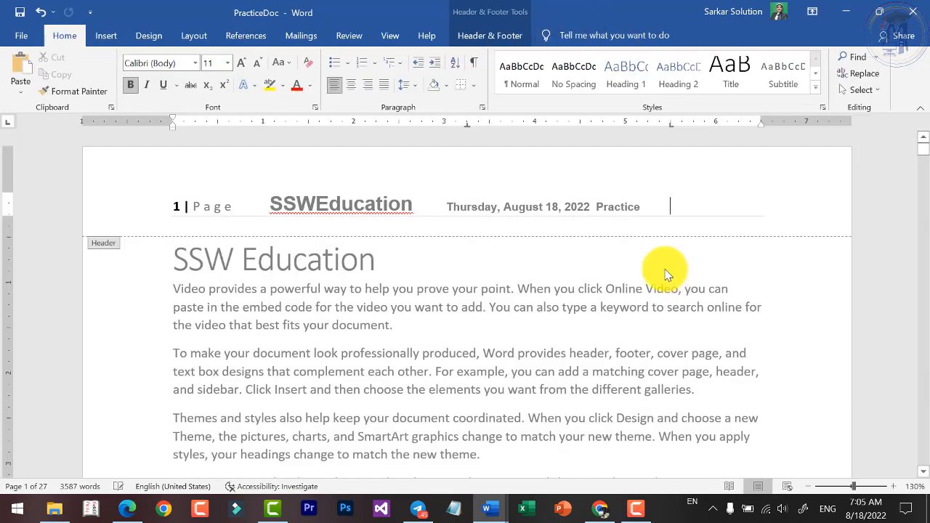
# Insert the Telegram-Symbol picture from the Downloads folder into the page header.
pyautogui.click(109, 38)
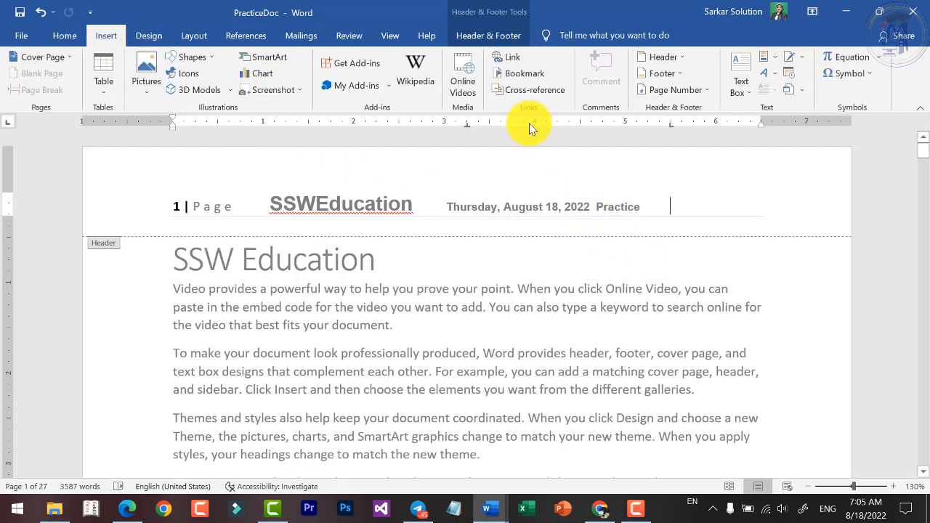
pyautogui.click(490, 35)
pyautogui.click(244, 69)
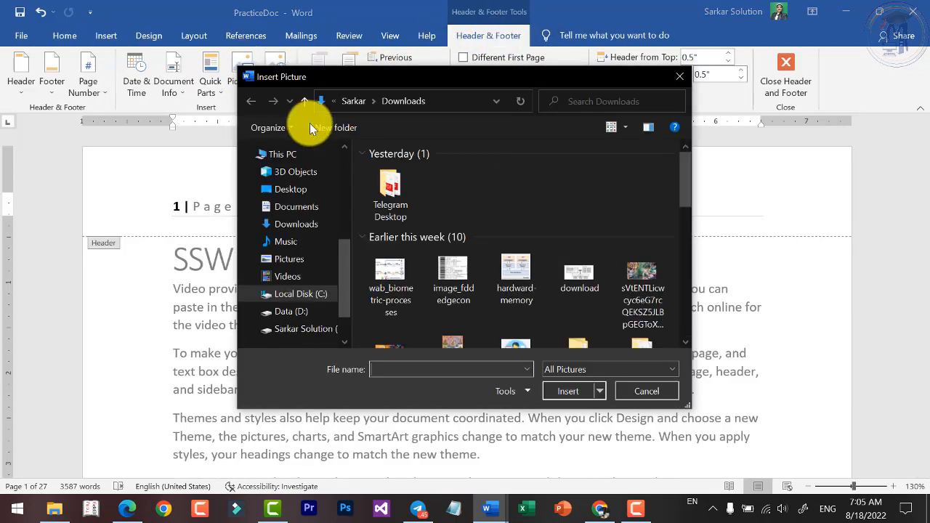
pyautogui.scroll(-5, 465, 269)
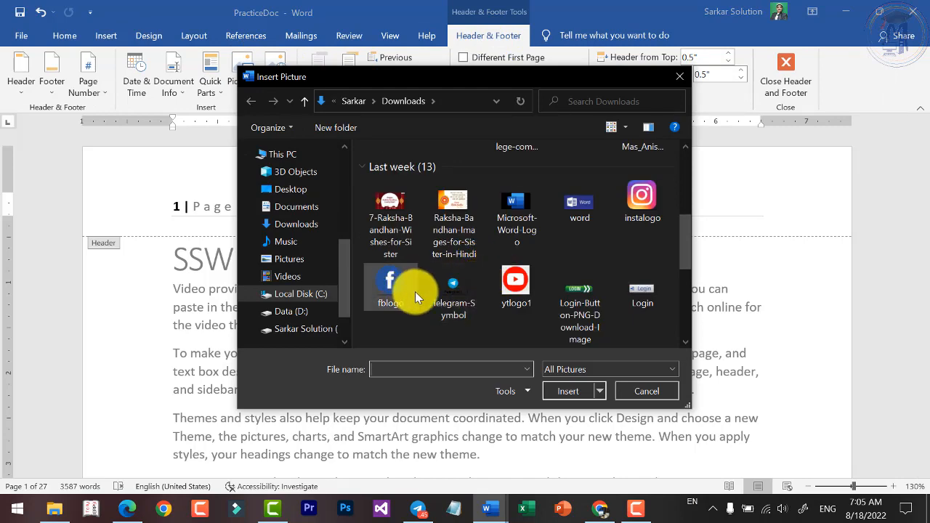
pyautogui.click(447, 294)
pyautogui.click(570, 391)
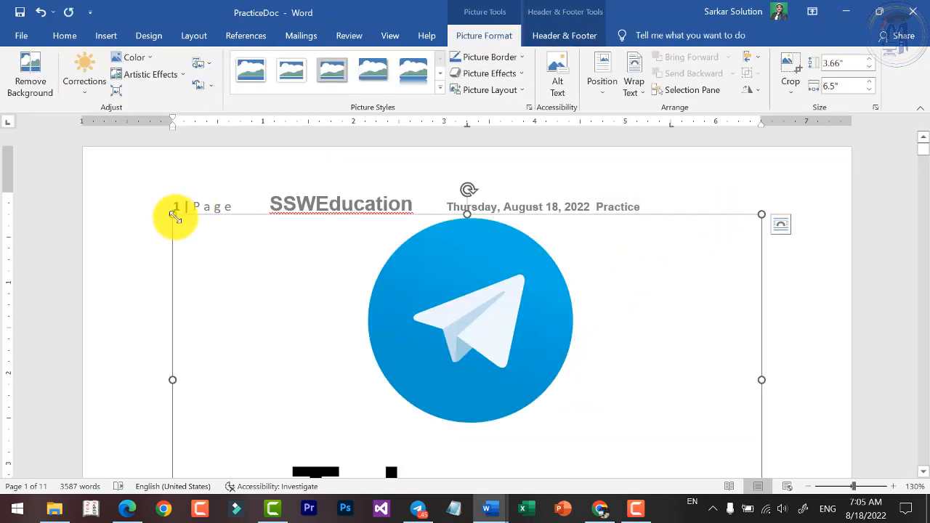
# Shrink the Telegram picture in the header to about 0.4" high by 0.71" wide.
pyautogui.moveTo(172, 214); pyautogui.dragTo(567, 409)
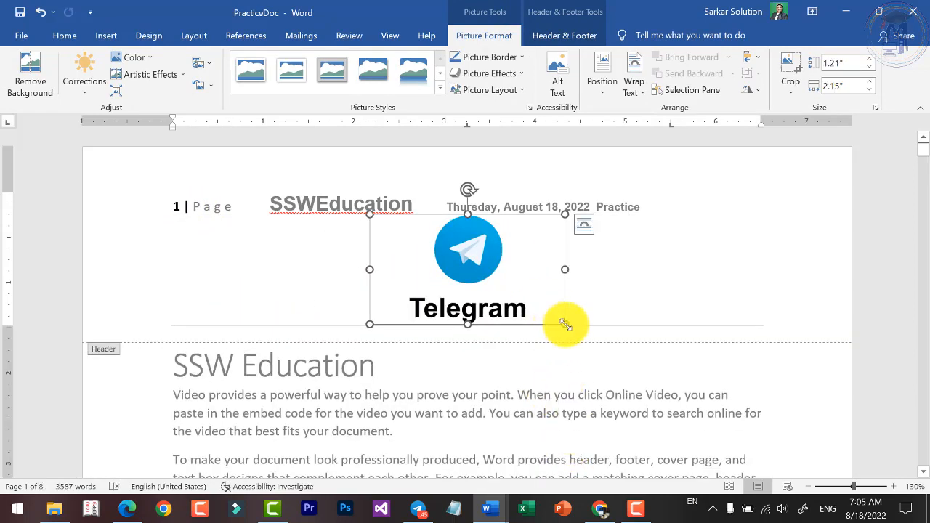
pyautogui.moveTo(565, 324); pyautogui.dragTo(435, 244)
pyautogui.moveTo(702, 209); pyautogui.dragTo(681, 207)
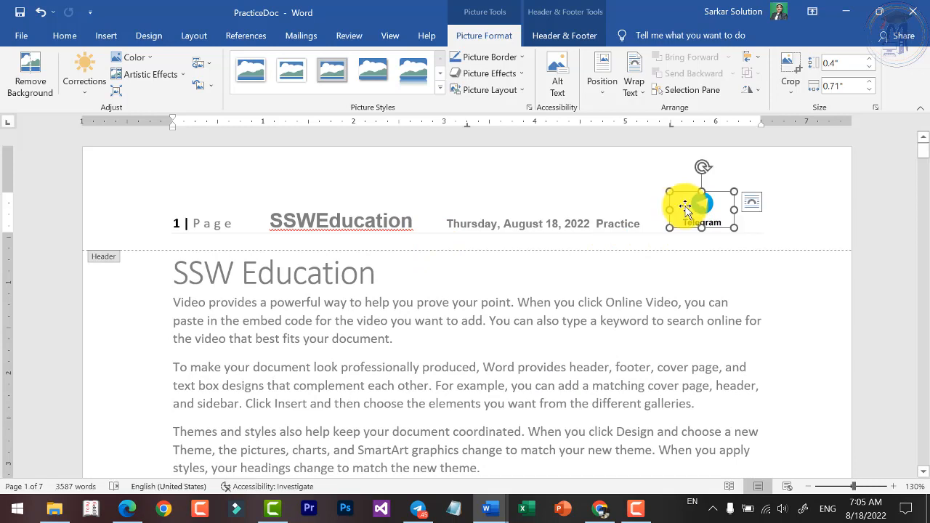
# Give the Telegram picture Square text wrapping and place it between the SSWEducation title and the date in the header.
pyautogui.click(622, 97)
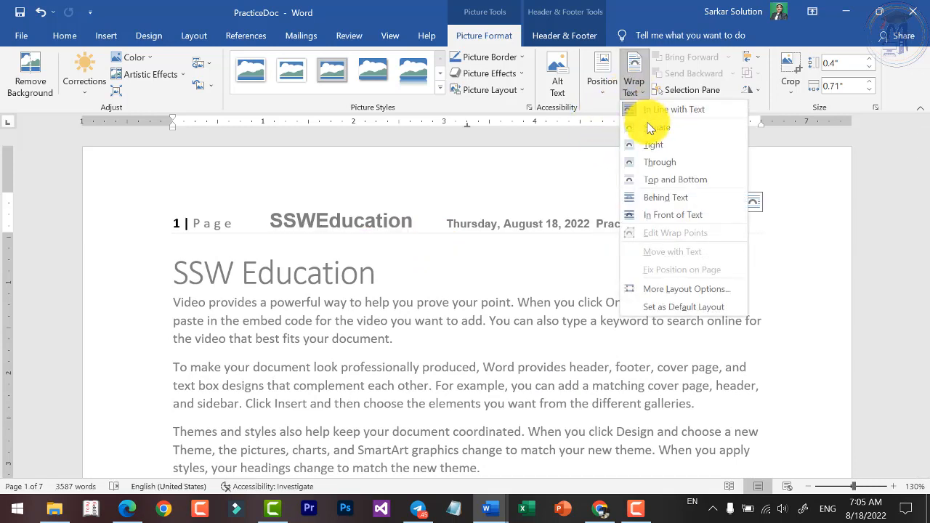
pyautogui.click(629, 127)
pyautogui.moveTo(701, 208); pyautogui.dragTo(476, 202)
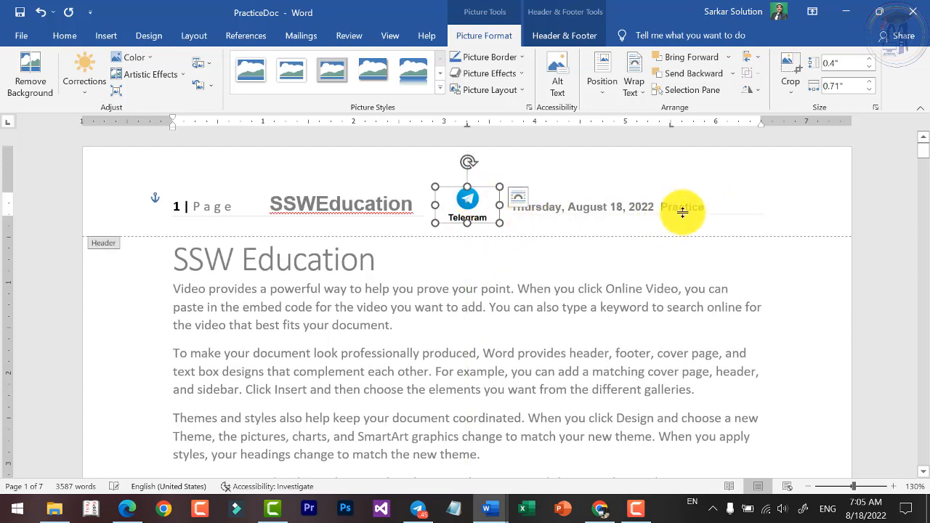
pyautogui.click(720, 211)
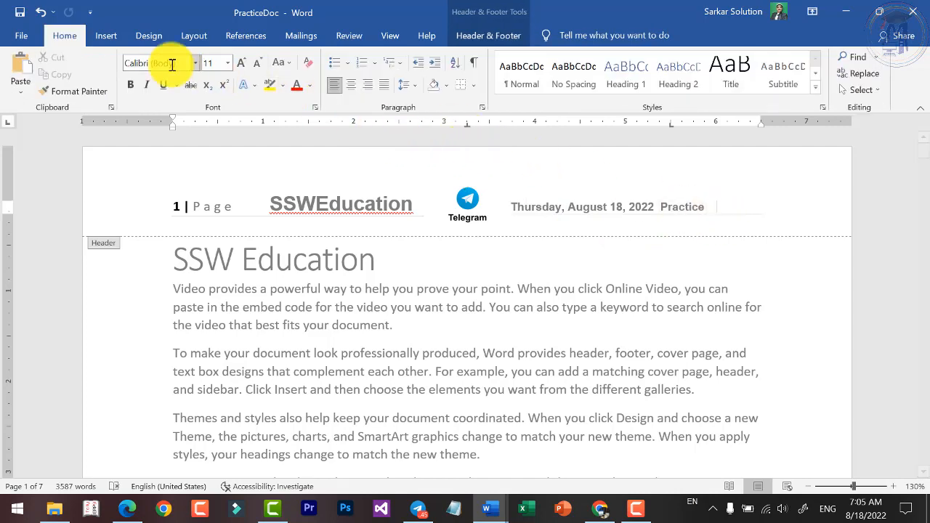
# Insert the built-in Ion (Dark) footer into the document.
pyautogui.click(512, 34)
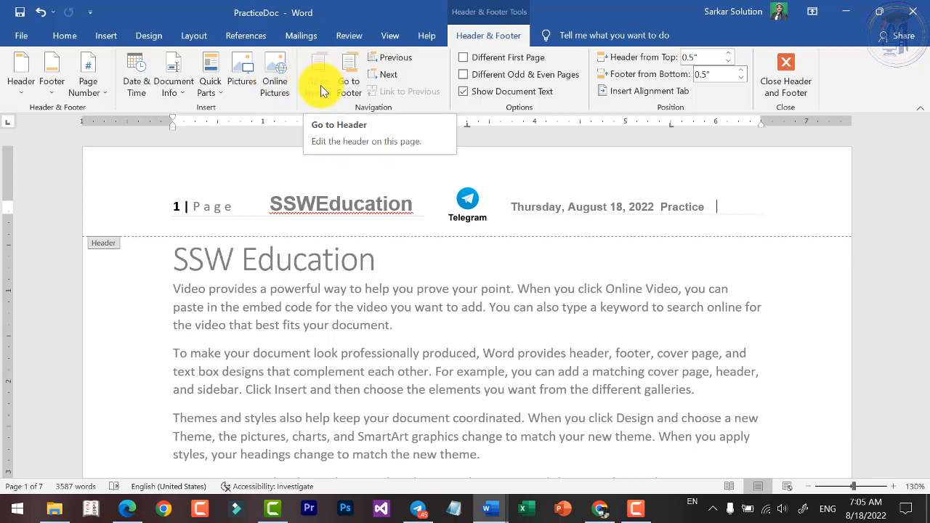
pyautogui.click(52, 99)
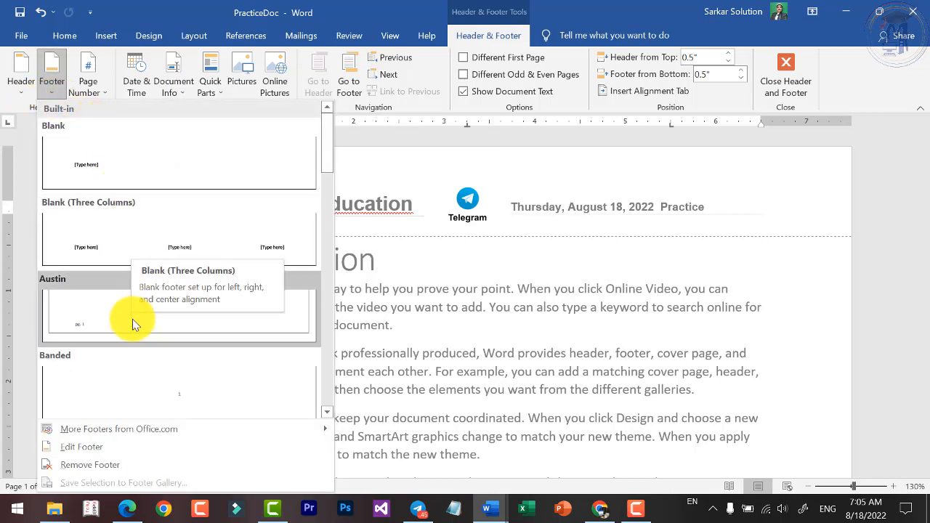
pyautogui.scroll(-5, 136, 316)
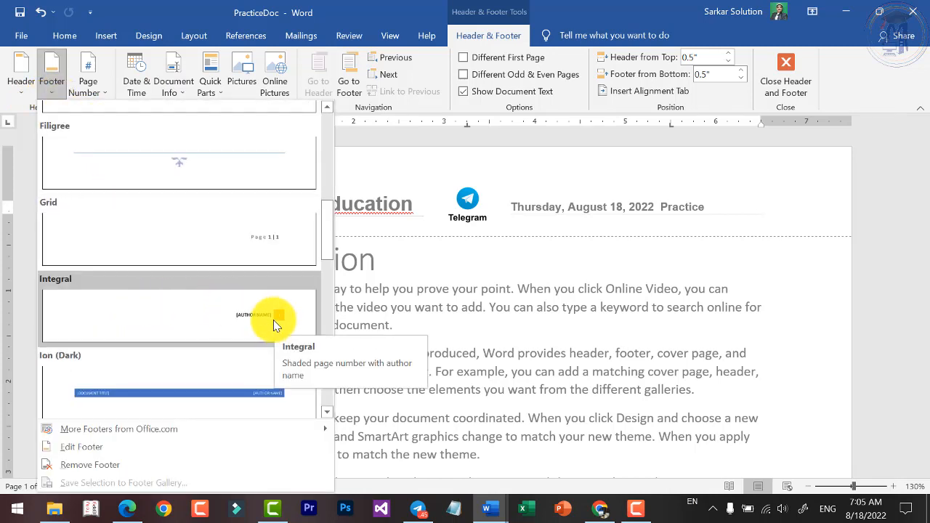
pyautogui.scroll(-3, 255, 316)
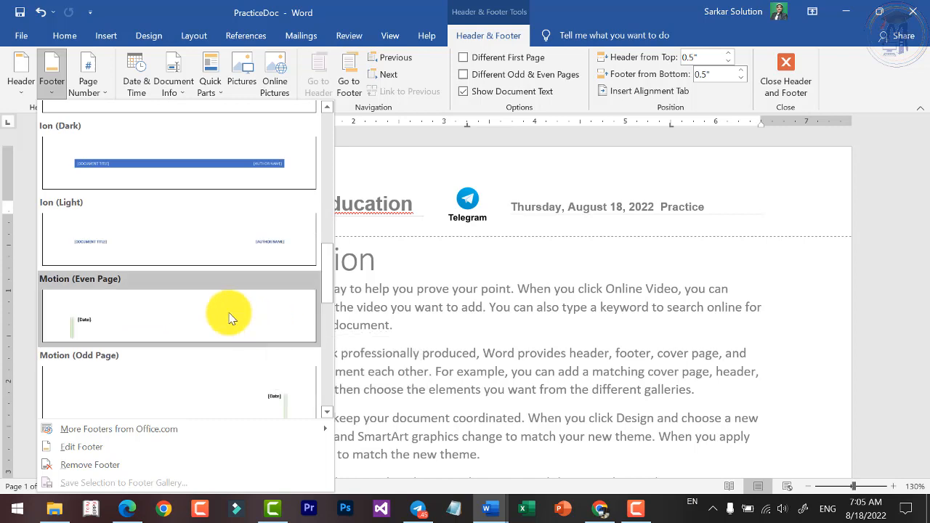
pyautogui.click(221, 173)
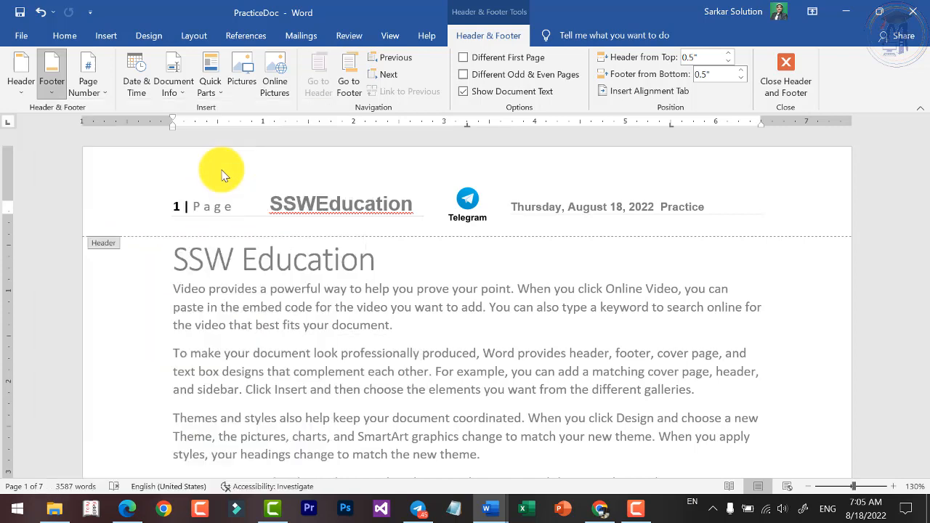
# Replace the footer's document title with Computer Course Tutorial.
pyautogui.click(190, 388)
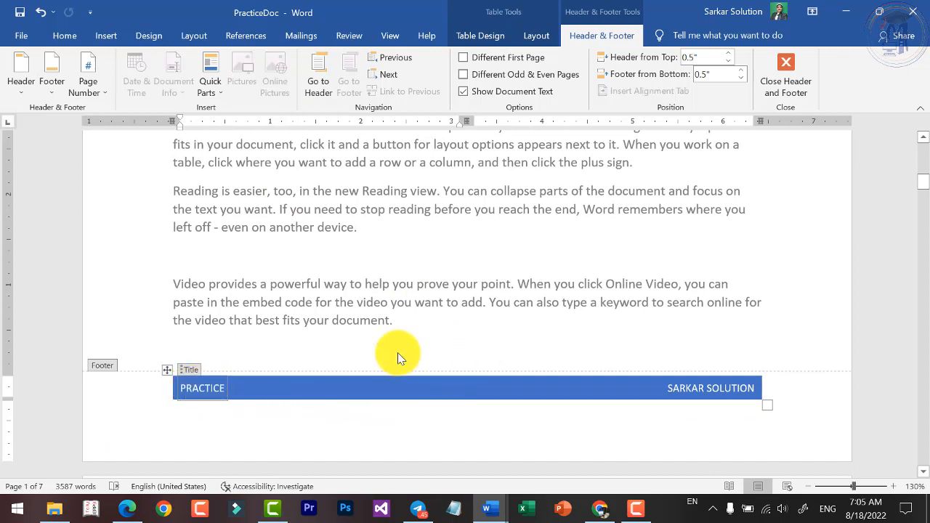
pyautogui.hotkey('ctrl', 'a')
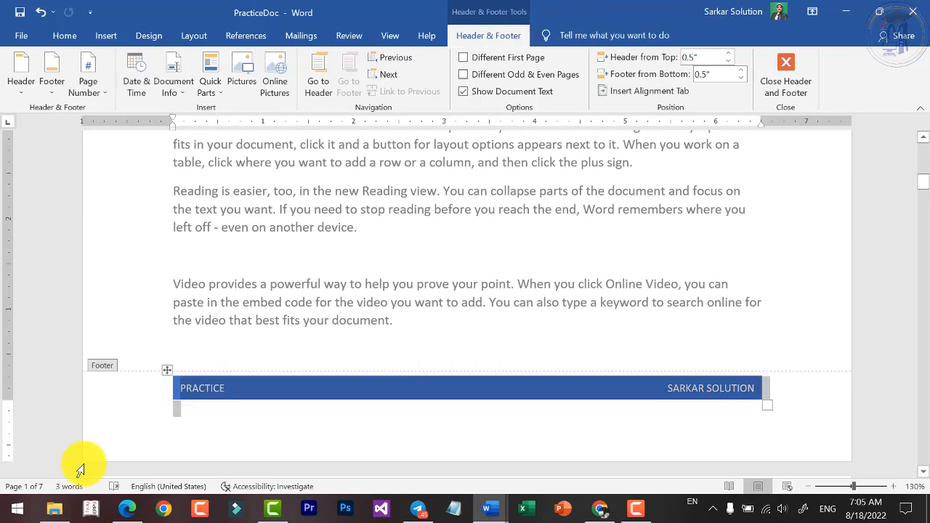
pyautogui.doubleClick(208, 386)
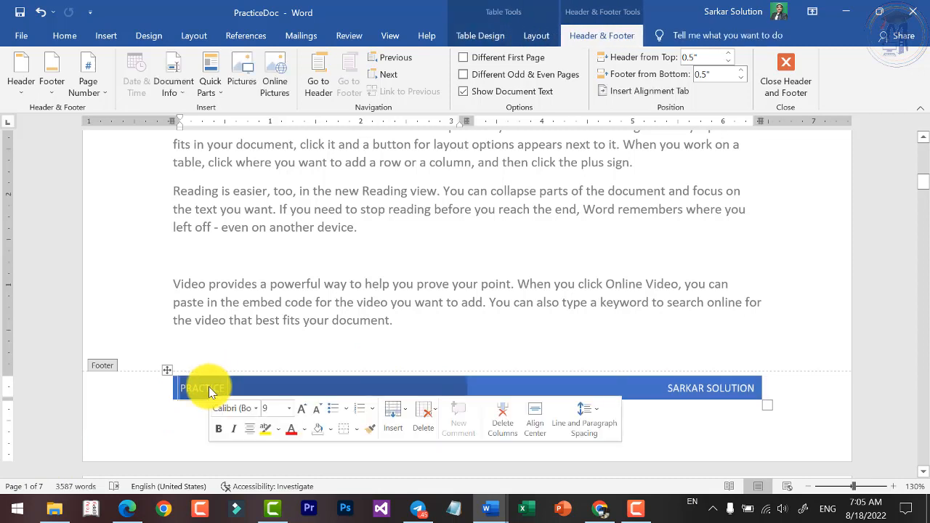
pyautogui.write('COMPUTER COURSE')
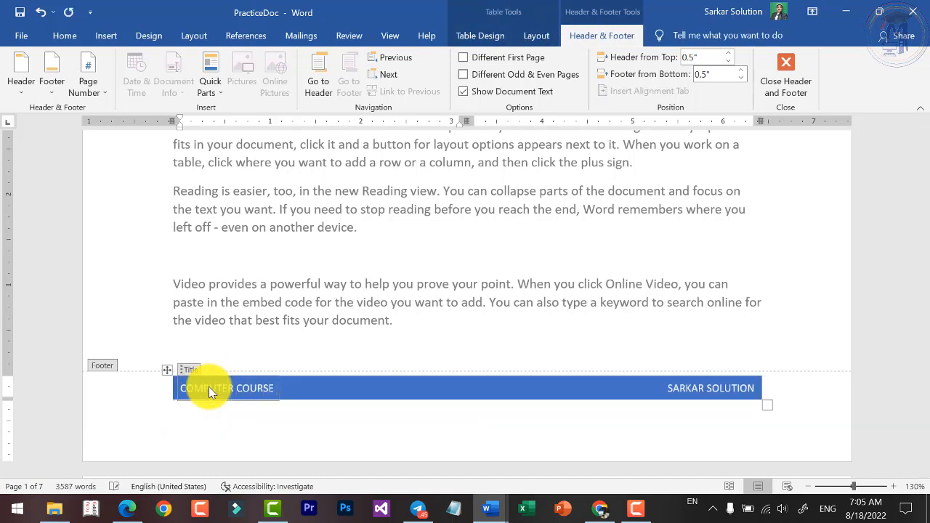
pyautogui.write(' TUTORIAL')
pyautogui.click(706, 387)
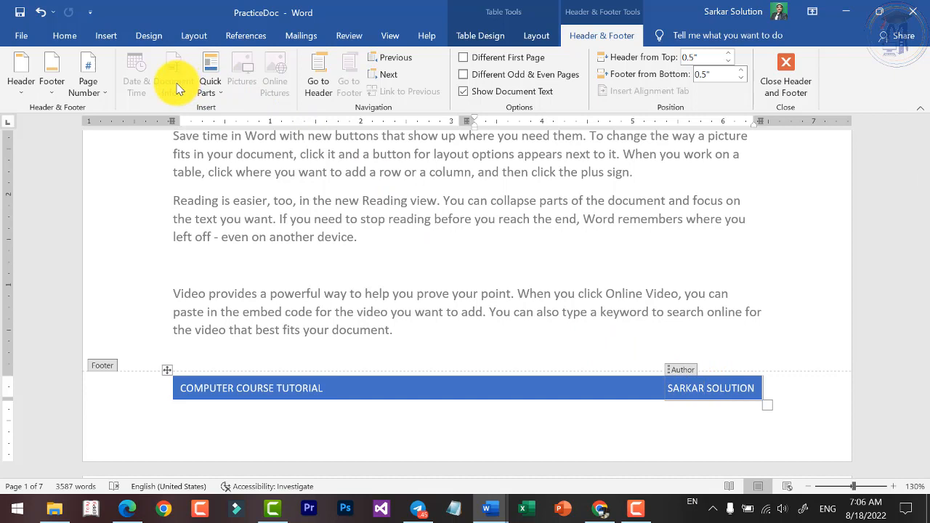
pyautogui.click(211, 90)
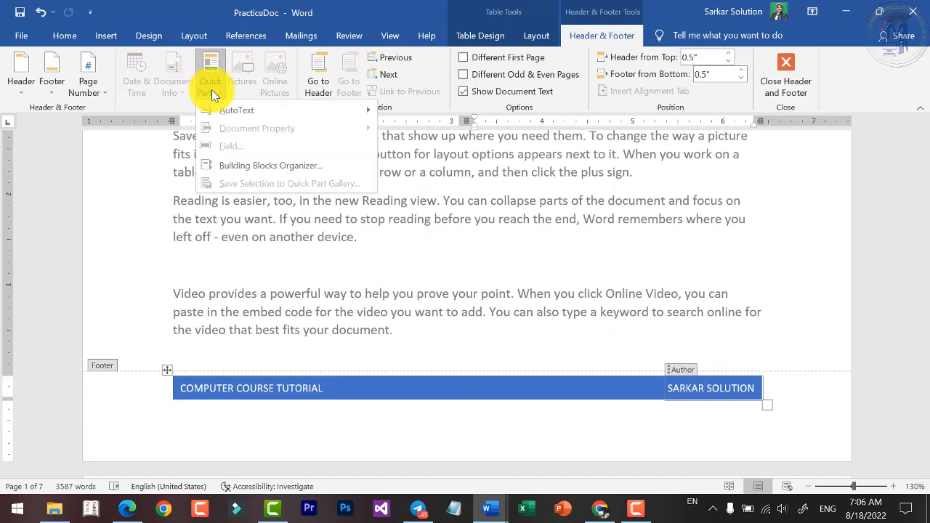
pyautogui.click(211, 89)
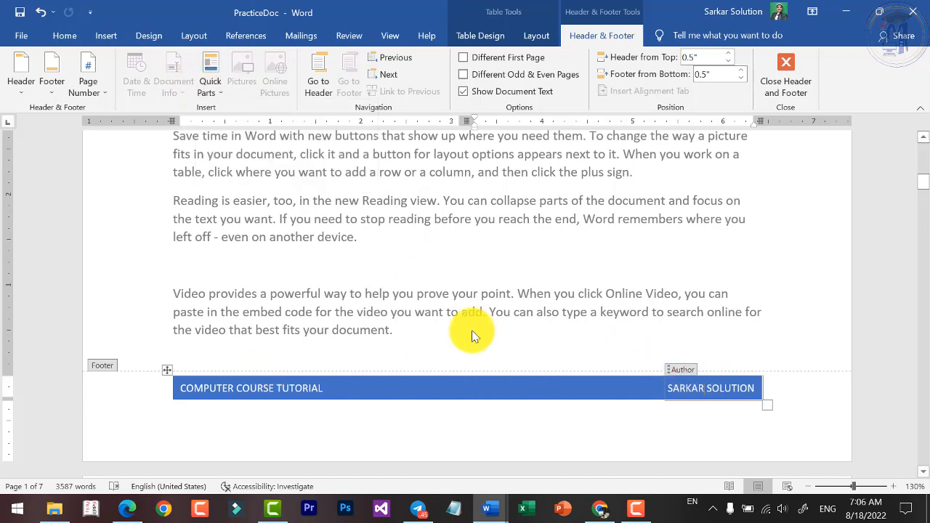
# Switch back and forth between the header and the footer of the first page.
pyautogui.click(326, 92)
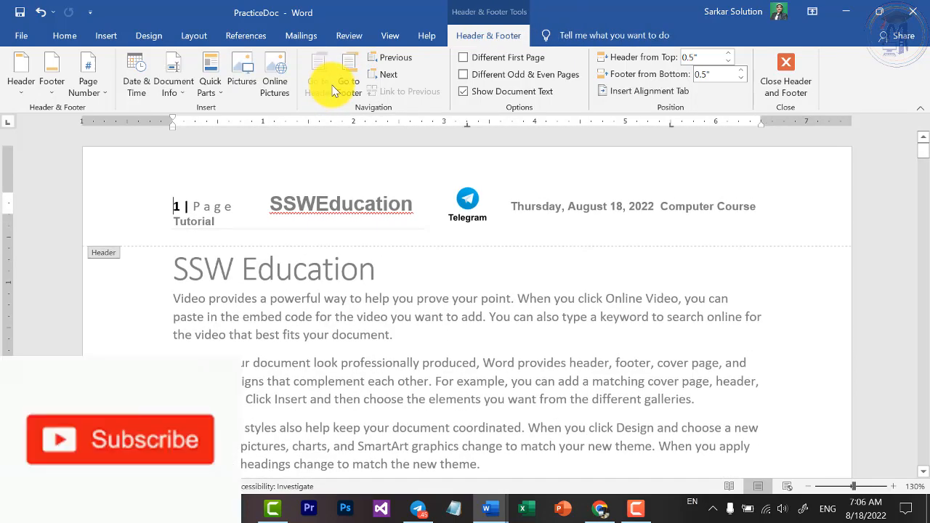
pyautogui.click(349, 86)
pyautogui.click(322, 87)
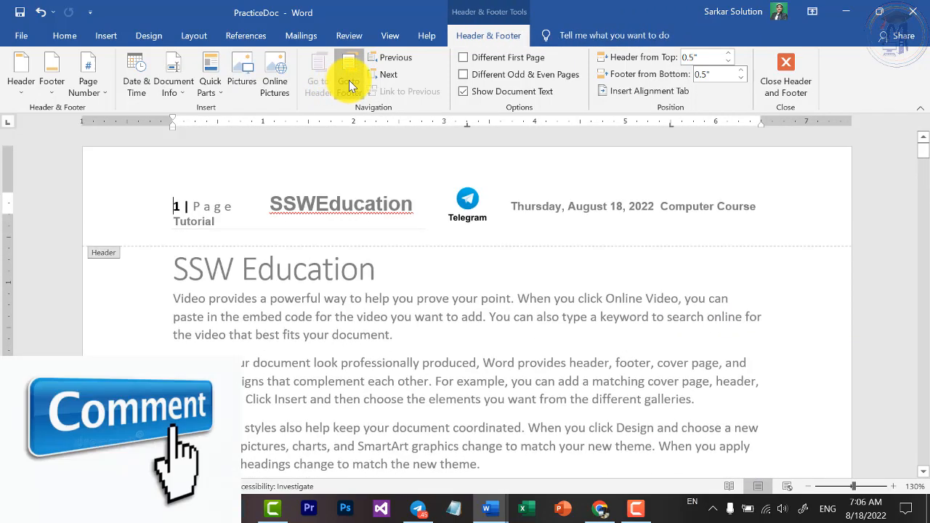
pyautogui.click(348, 84)
pyautogui.click(322, 81)
pyautogui.click(347, 84)
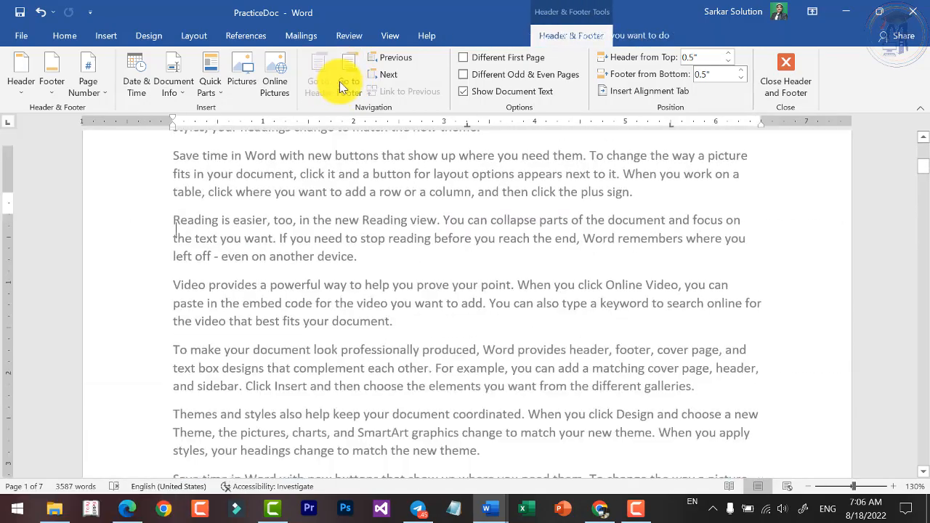
pyautogui.click(322, 81)
pyautogui.click(348, 84)
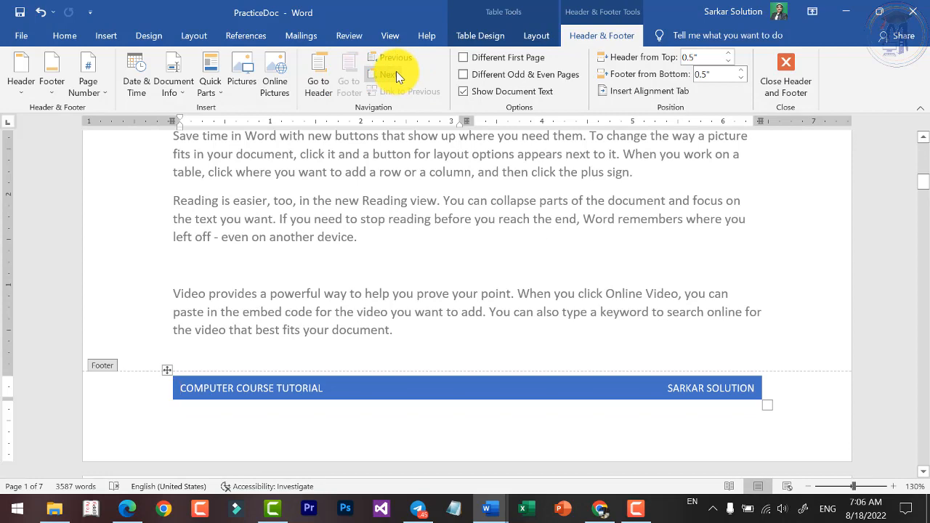
# Close header and footer editing and return to the document body.
pyautogui.scroll(5, 429, 301)
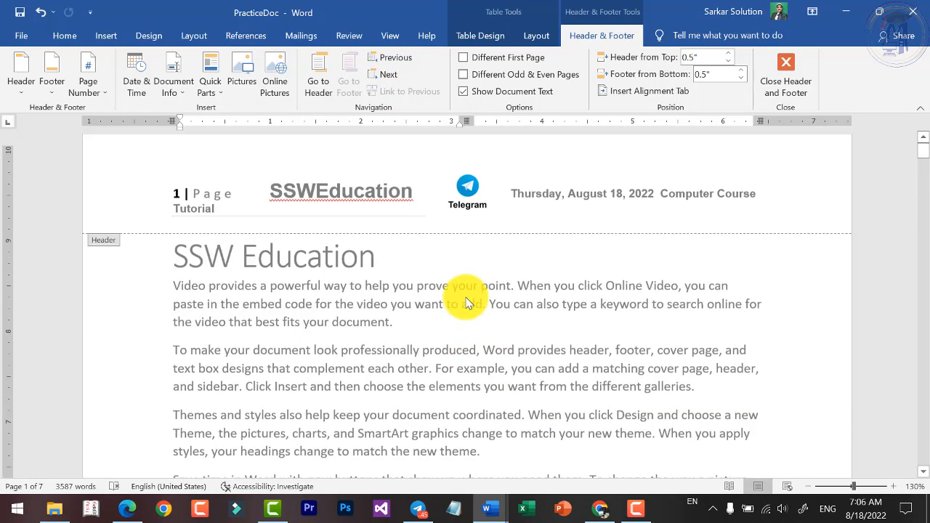
pyautogui.scroll(1, 467, 304)
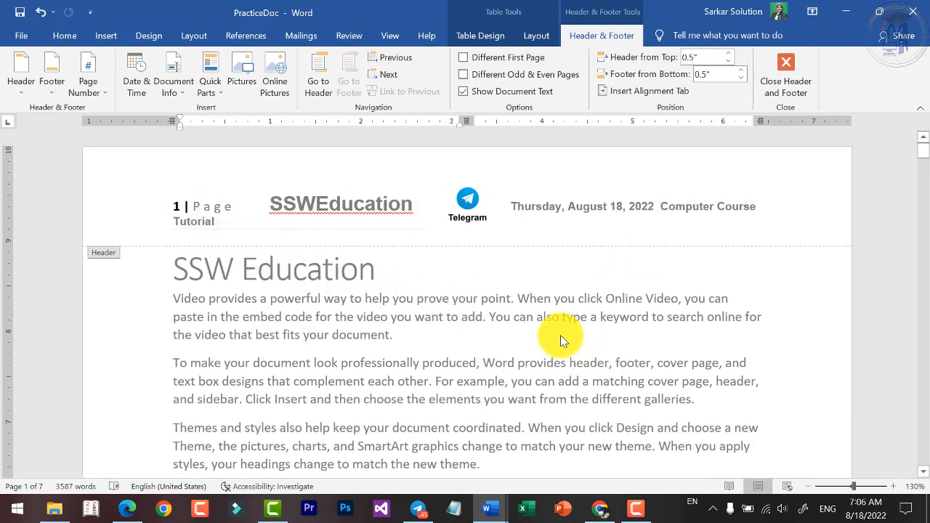
pyautogui.click(810, 71)
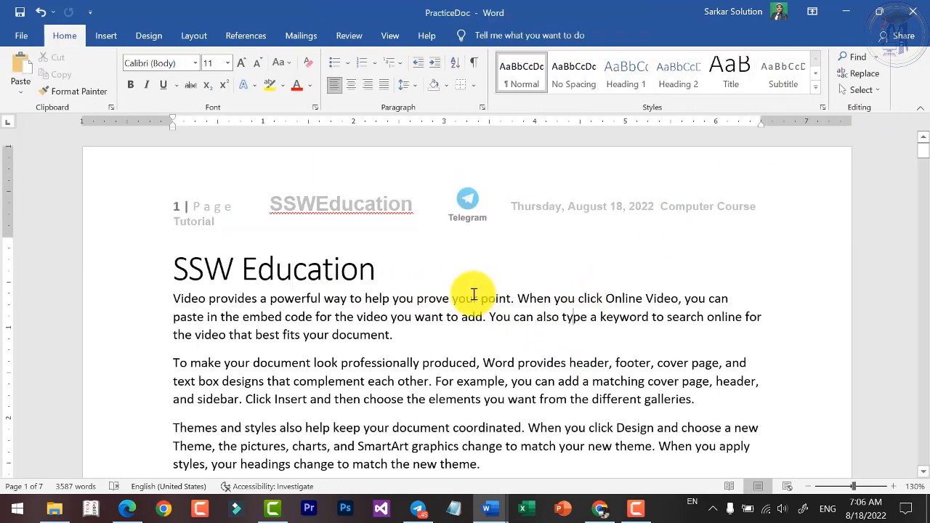
# Examine how the header and footer repeat across the first three pages, checking page number, title, logo, date and footer band.
pyautogui.scroll(-1, 192, 261)
pyautogui.scroll(-15, 651, 336)
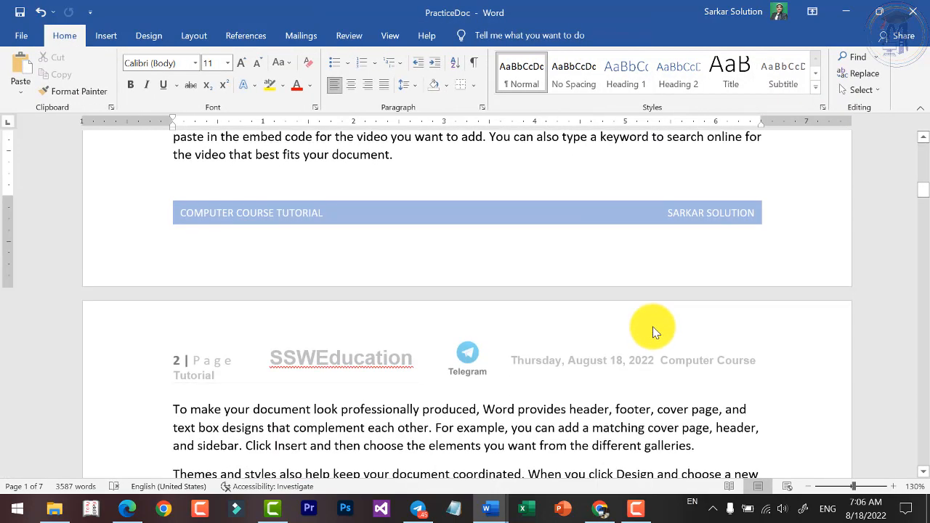
pyautogui.scroll(-2, 658, 320)
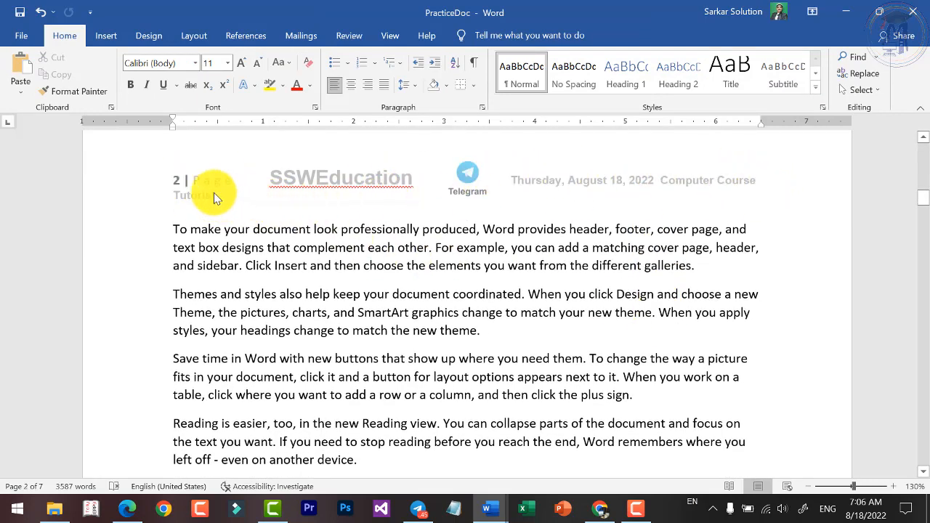
pyautogui.scroll(-20, 385, 304)
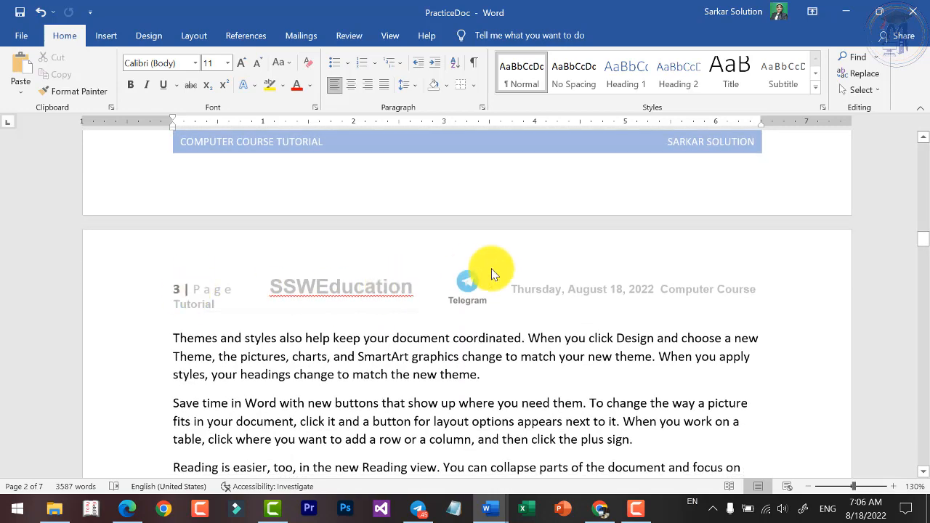
pyautogui.scroll(5, 390, 266)
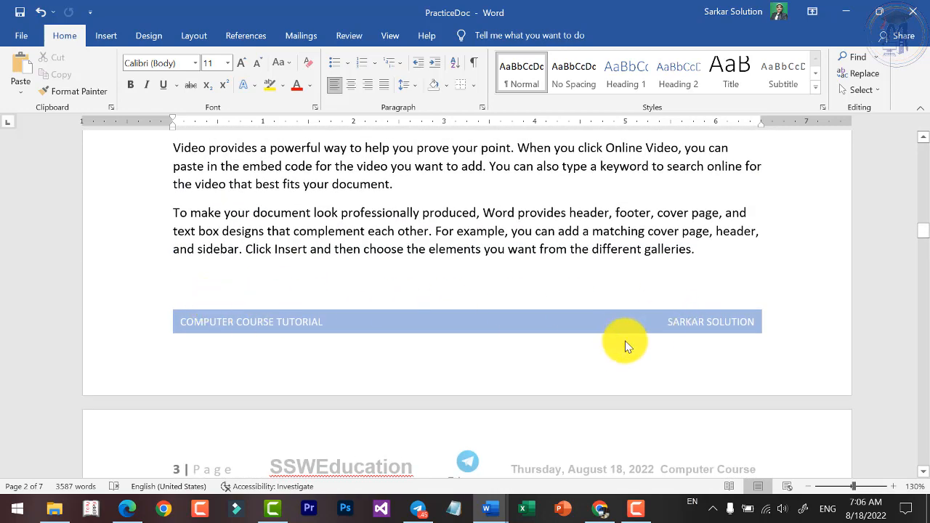
pyautogui.keyDown('ctrl'); pyautogui.scroll(-5, 623, 342); pyautogui.keyUp('ctrl')
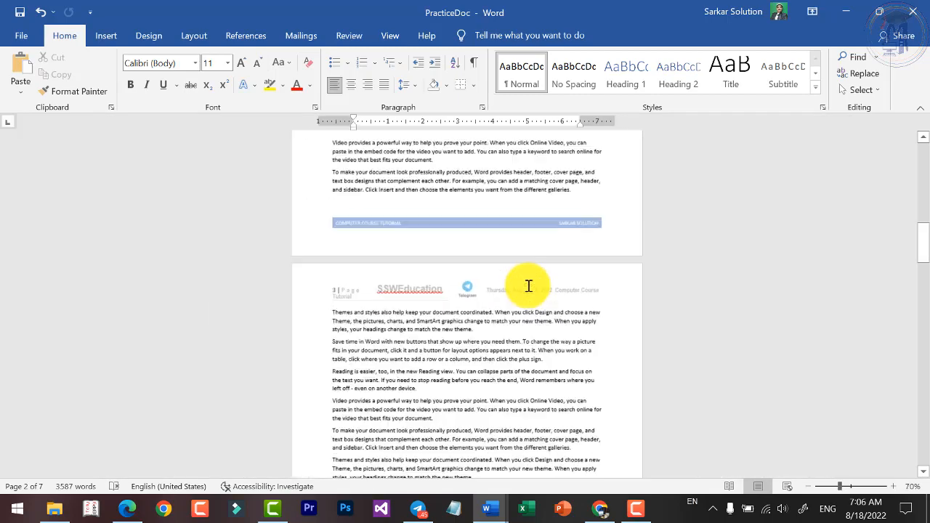
pyautogui.doubleClick(575, 302)
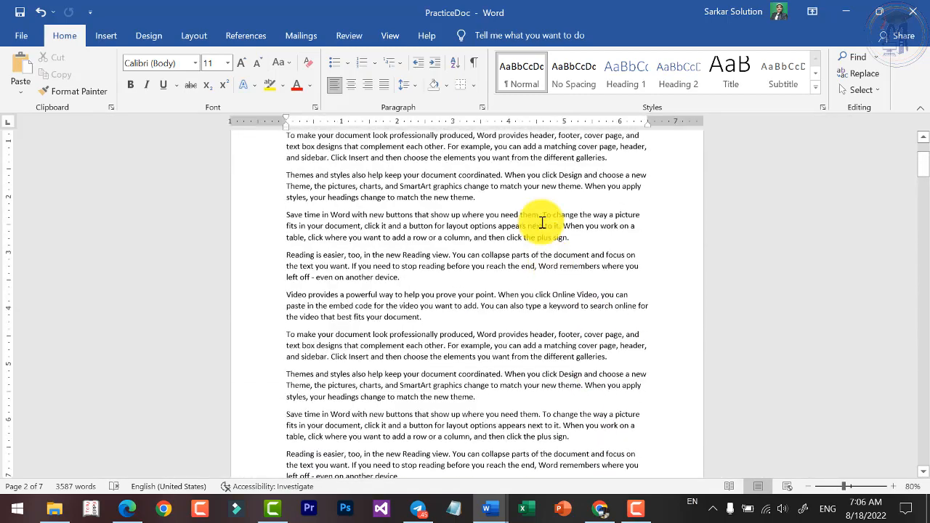
pyautogui.scroll(3, 492, 282)
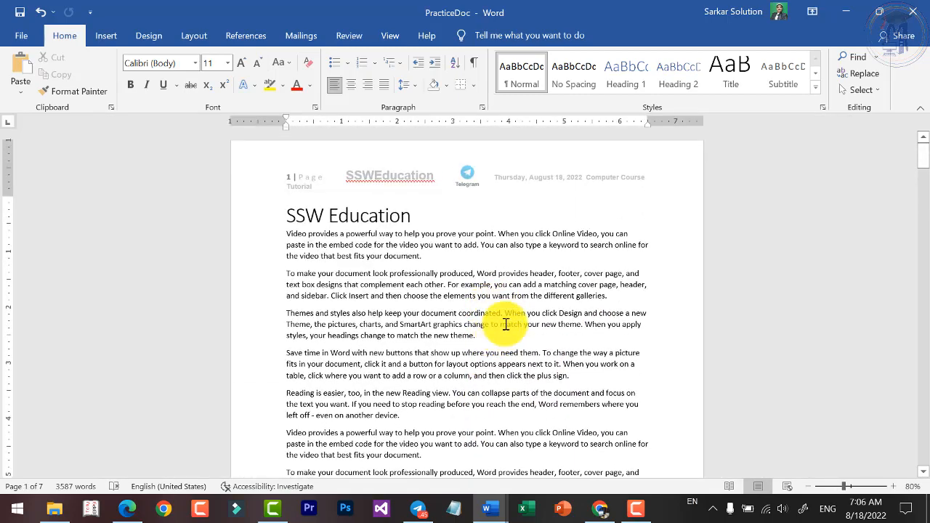
# Examine the header and footer on the remaining pages through page 7, then return to the top of page 1.
pyautogui.scroll(-10, 506, 324)
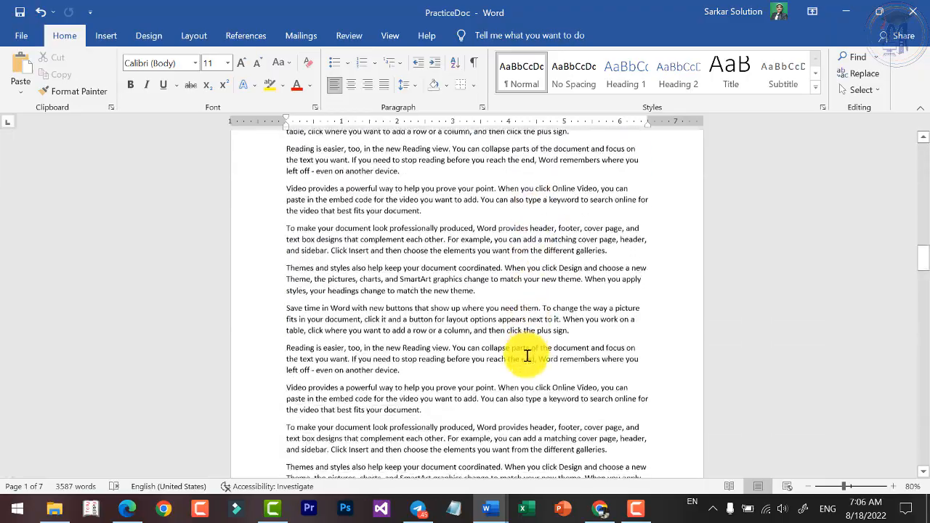
pyautogui.scroll(8, 523, 345)
pyautogui.scroll(-18, 396, 331)
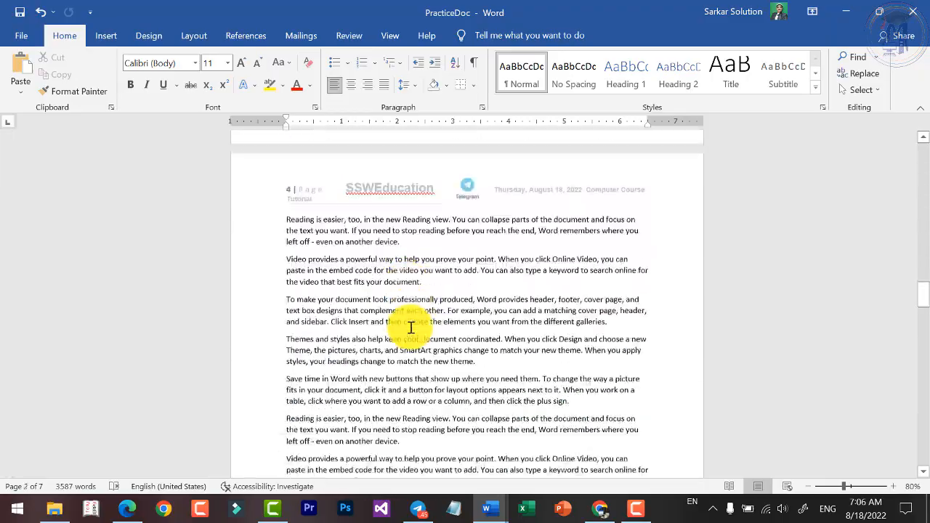
pyautogui.scroll(4, 410, 328)
pyautogui.scroll(-18, 453, 315)
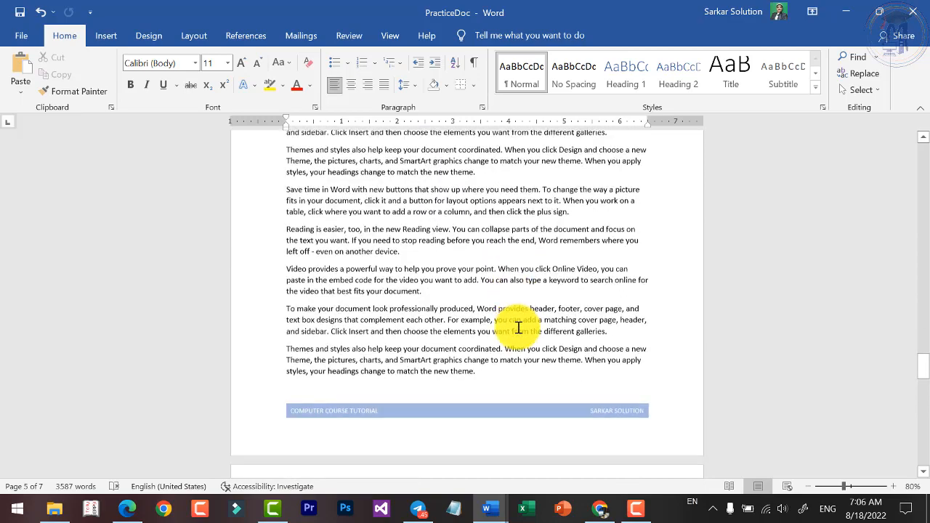
pyautogui.scroll(-4, 557, 269)
pyautogui.keyDown('ctrl'); pyautogui.scroll(1, 276, 246); pyautogui.keyUp('ctrl')
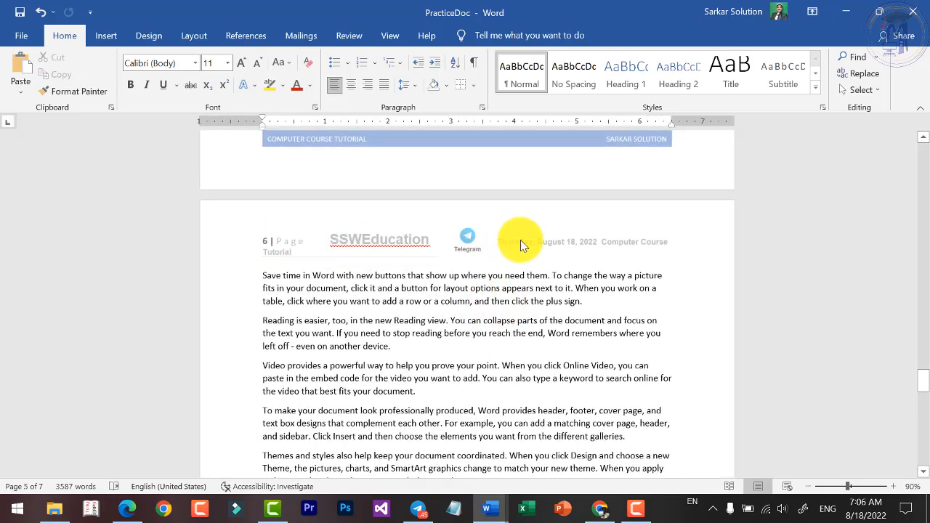
pyautogui.scroll(-15, 490, 282)
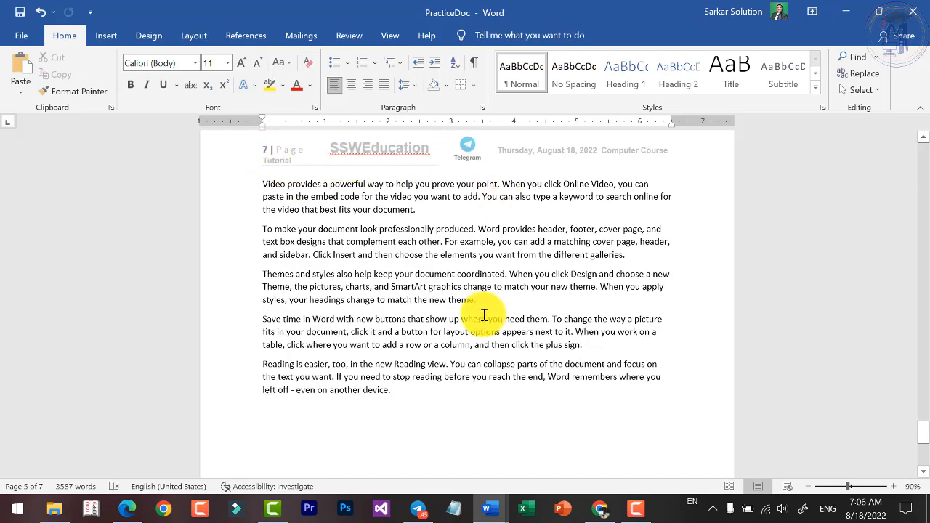
pyautogui.scroll(-3, 489, 317)
pyautogui.scroll(8, 500, 253)
pyautogui.scroll(4, 899, 383)
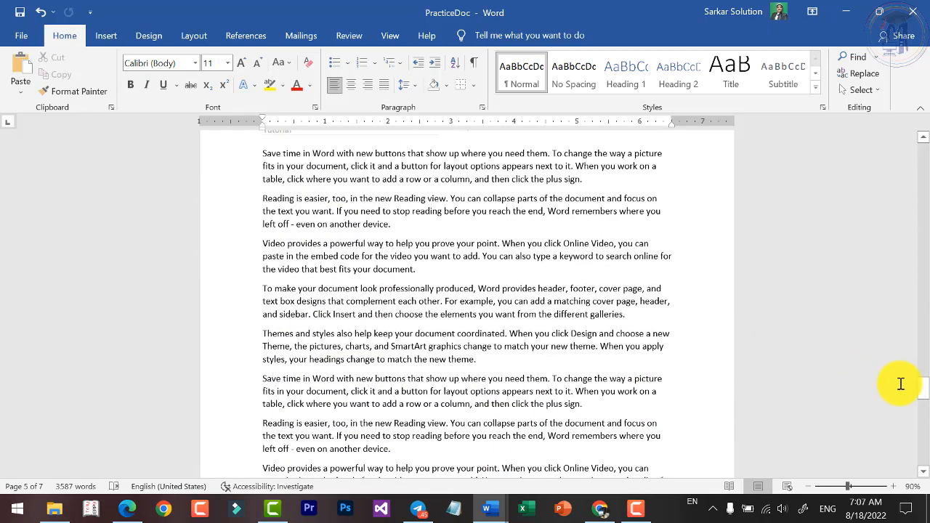
pyautogui.moveTo(927, 391); pyautogui.dragTo(926, 152)
pyautogui.scroll(3, 372, 169)
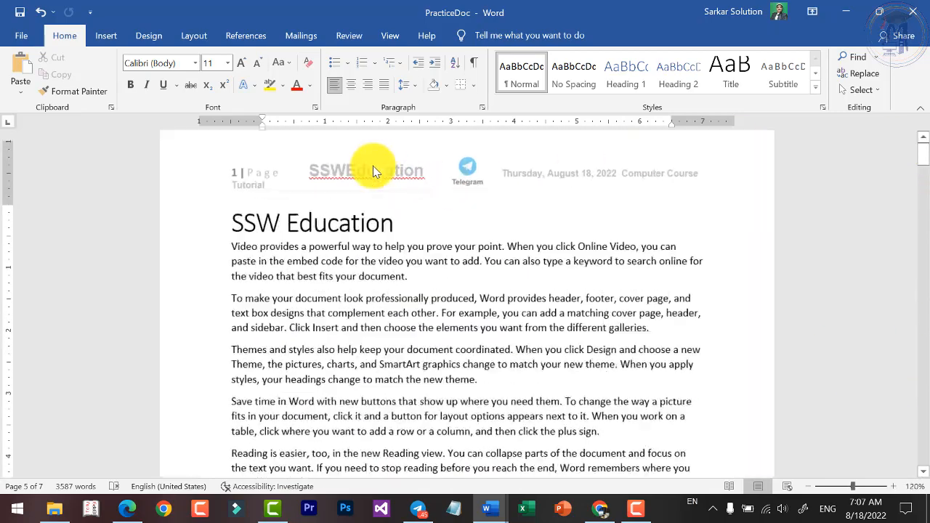
pyautogui.scroll(1, 290, 201)
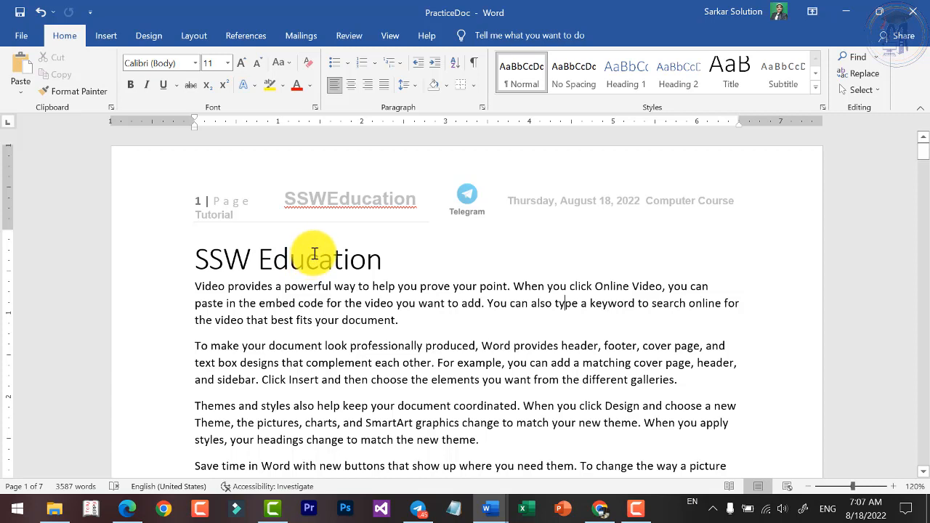
# Open the existing header for editing and turn on Different First Page.
pyautogui.click(195, 259)
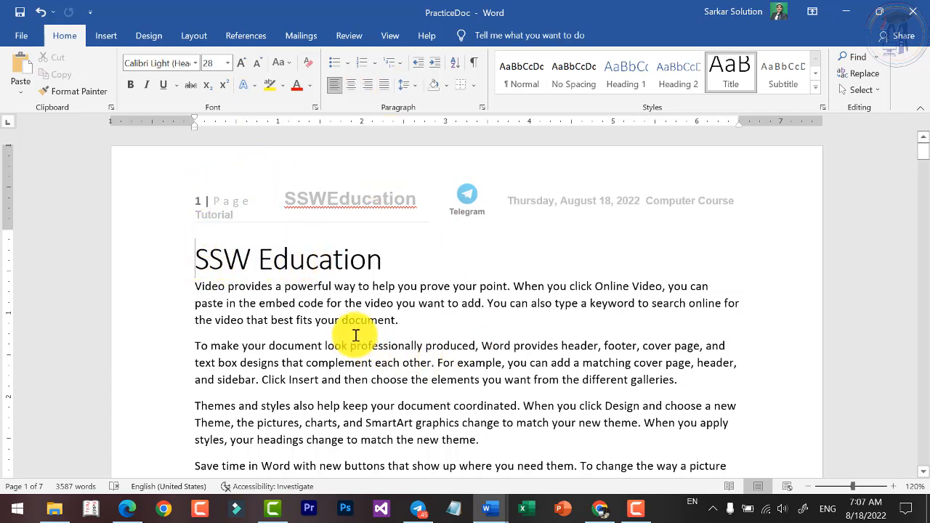
pyautogui.click(107, 36)
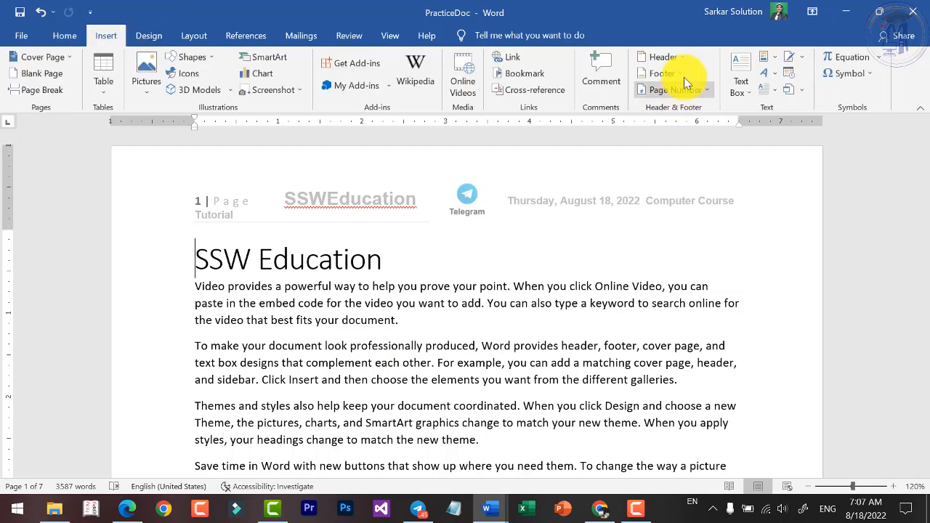
pyautogui.click(676, 58)
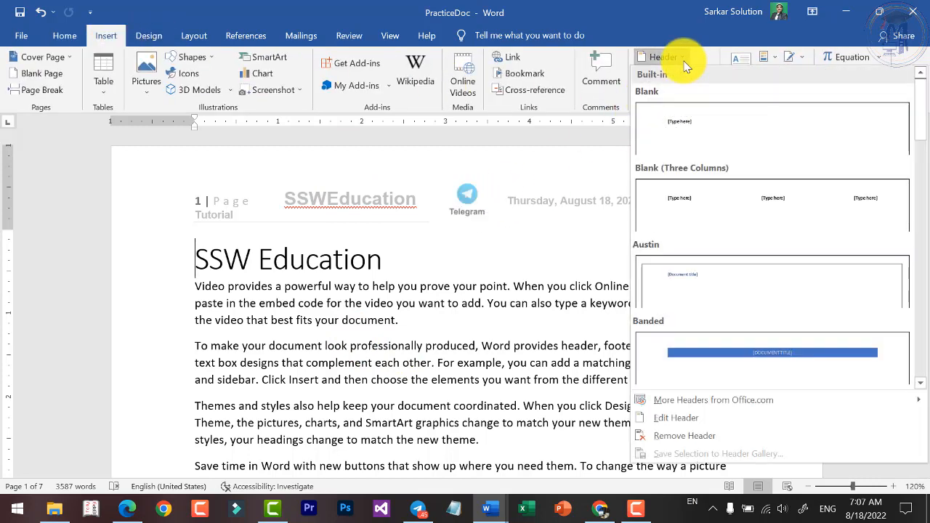
pyautogui.click(676, 427)
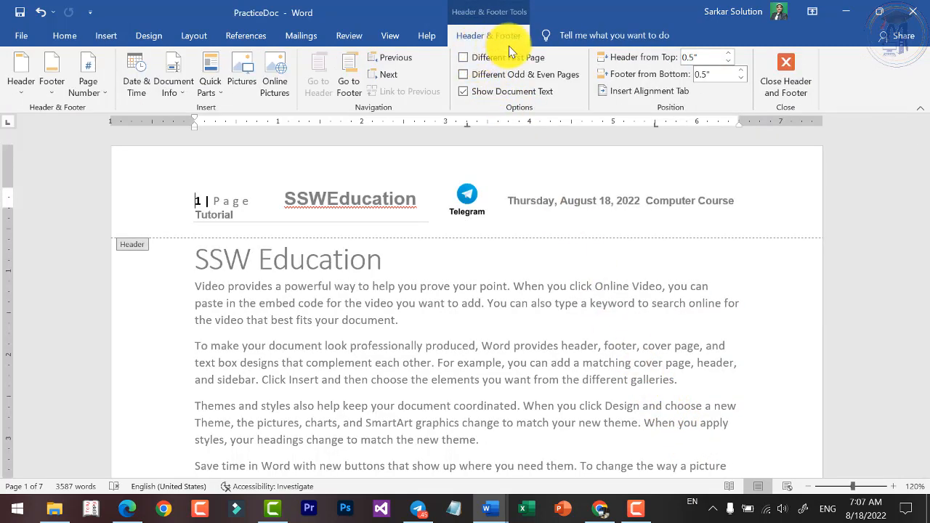
pyautogui.click(475, 65)
# Insert the instalogo picture from the Downloads folder into the empty first-page header.
pyautogui.scroll(-10, 472, 338)
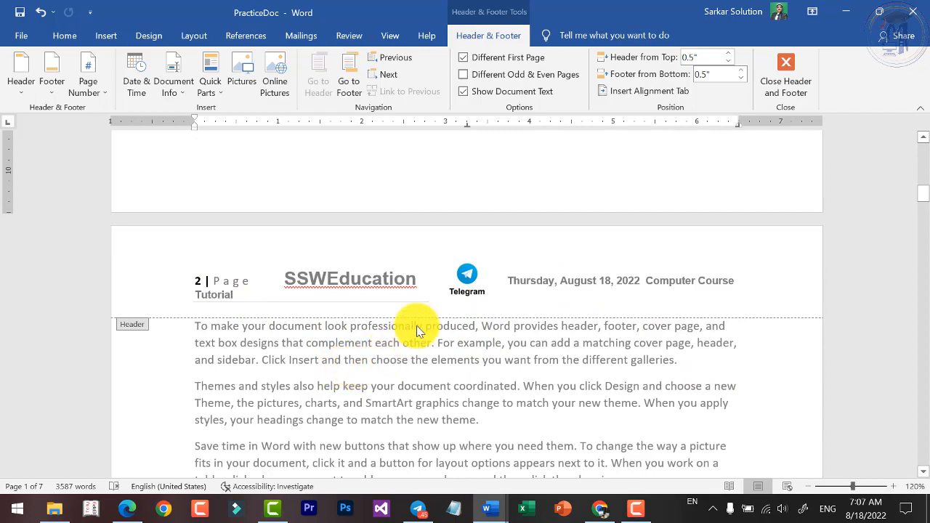
pyautogui.scroll(-6, 537, 327)
pyautogui.scroll(20, 536, 323)
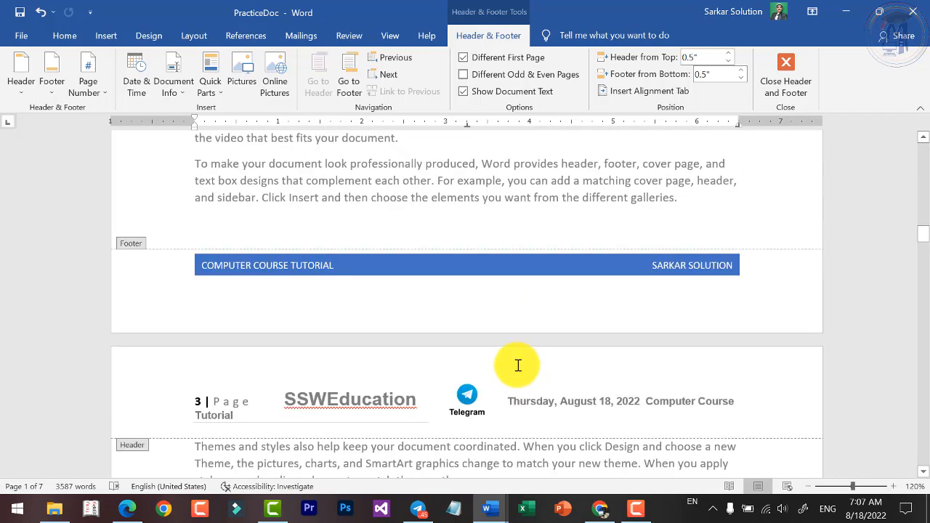
pyautogui.scroll(2, 516, 346)
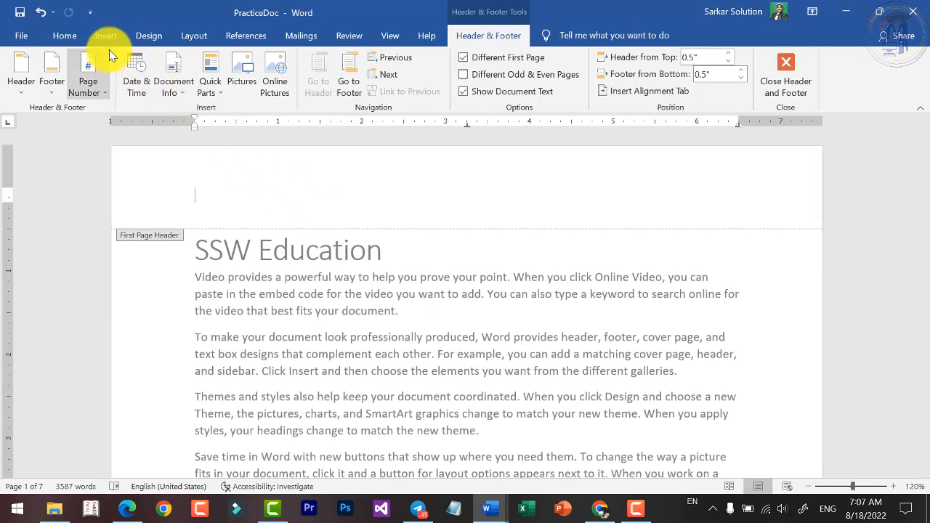
pyautogui.click(239, 77)
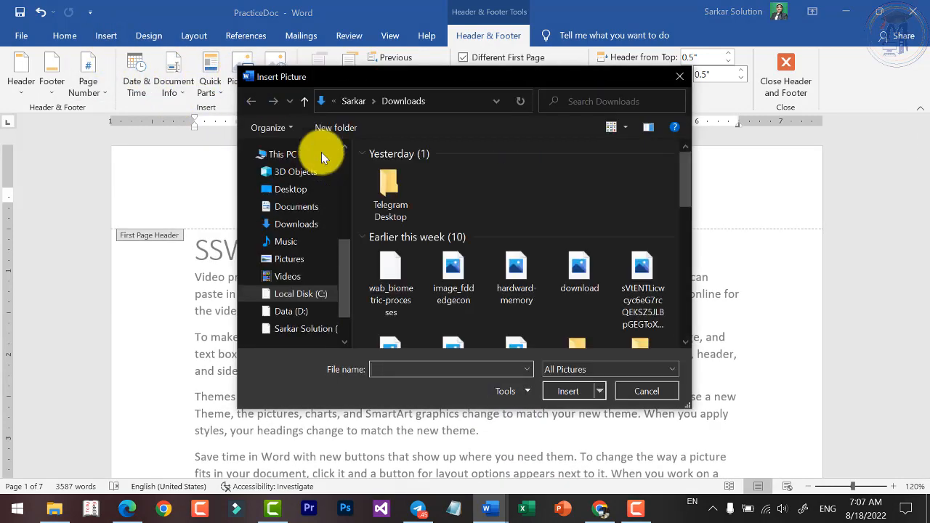
pyautogui.scroll(-5, 436, 290)
pyautogui.scroll(-1, 429, 291)
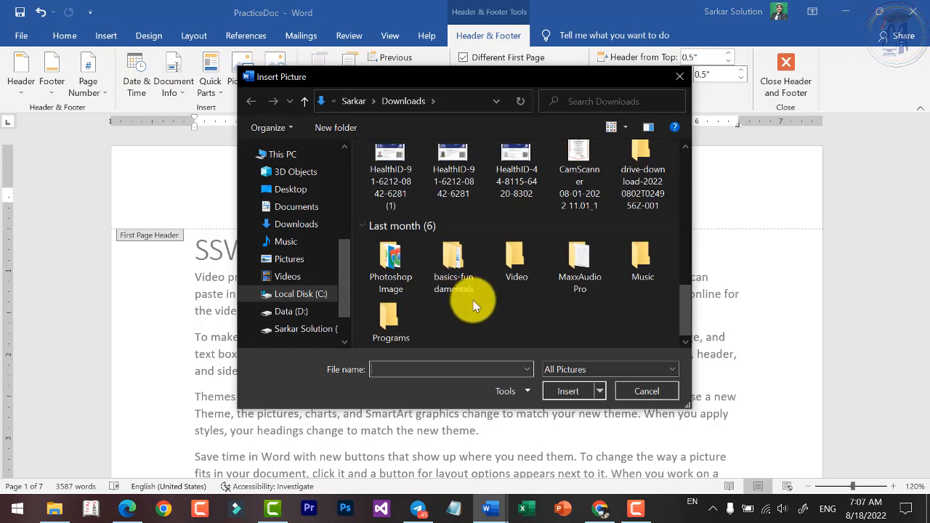
pyautogui.scroll(3, 472, 305)
pyautogui.scroll(2, 406, 183)
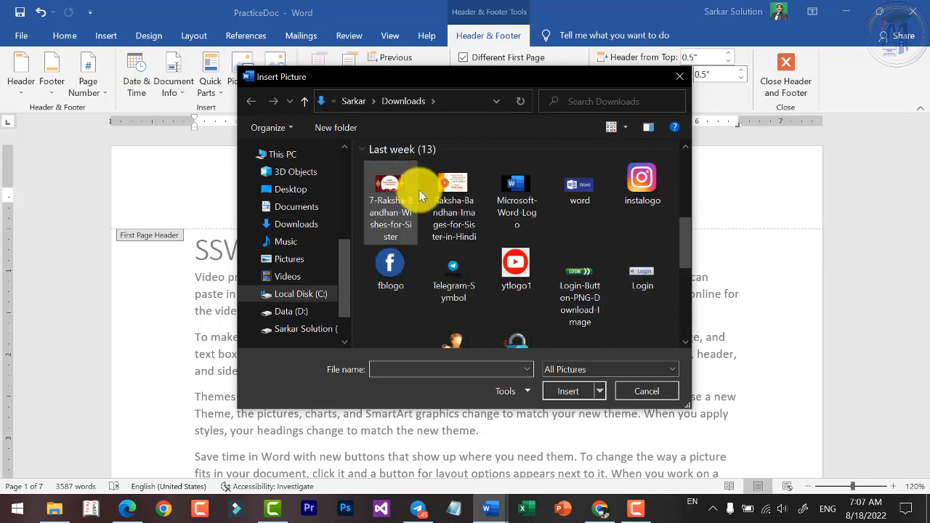
pyautogui.click(640, 190)
pyautogui.click(554, 386)
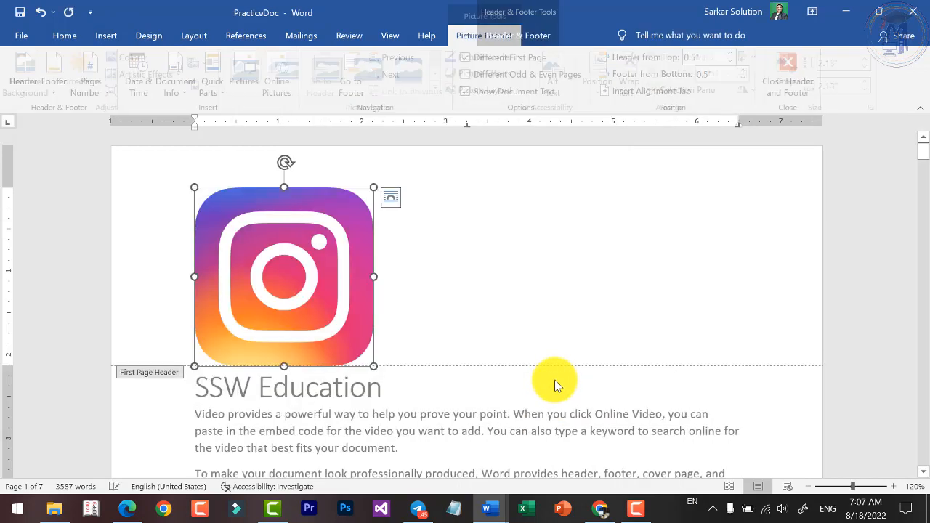
# Shrink the Instagram logo in the first-page header to about 0.6 by 0.6 inches.
pyautogui.moveTo(345, 337); pyautogui.dragTo(244, 237)
pyautogui.click(393, 218)
pyautogui.click(218, 209)
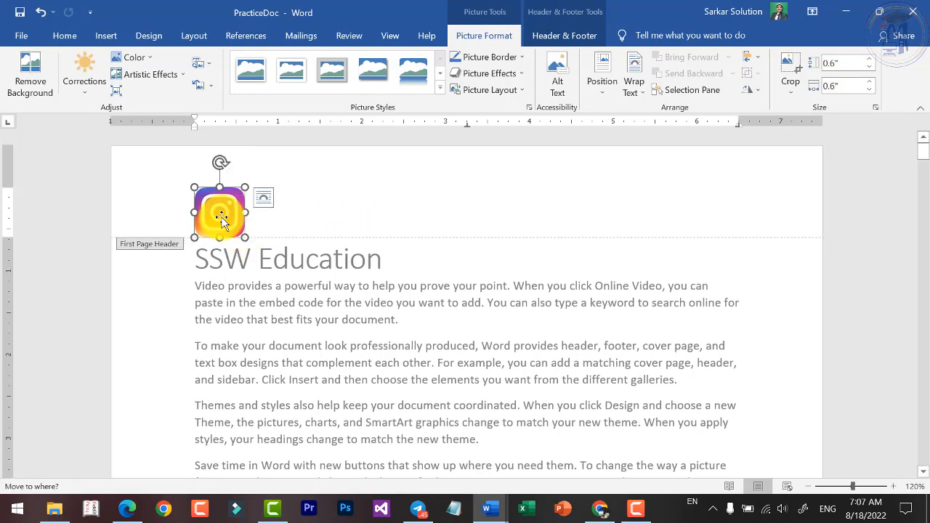
# Set the Instagram logo to wrap text around it and move it to the horizontal centre of the first-page header.
pyautogui.click(633, 85)
pyautogui.click(632, 125)
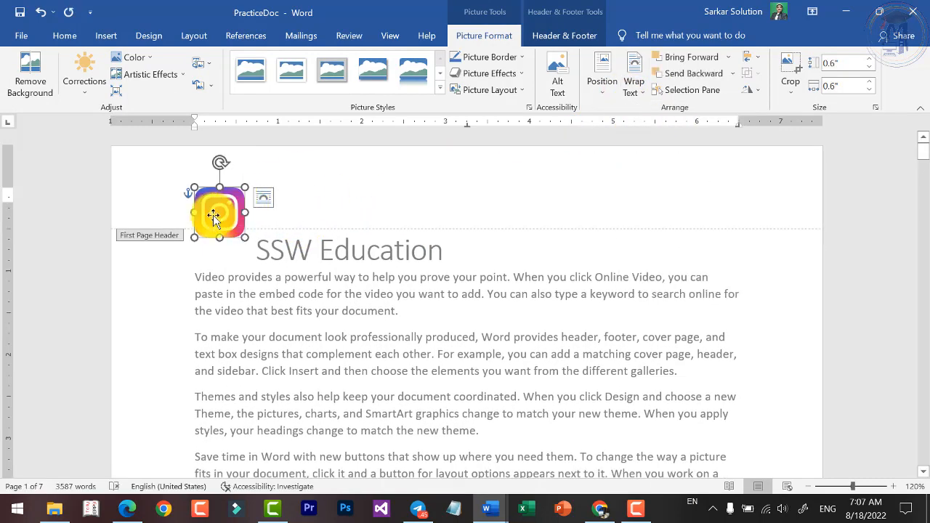
pyautogui.moveTo(218, 208); pyautogui.dragTo(463, 196)
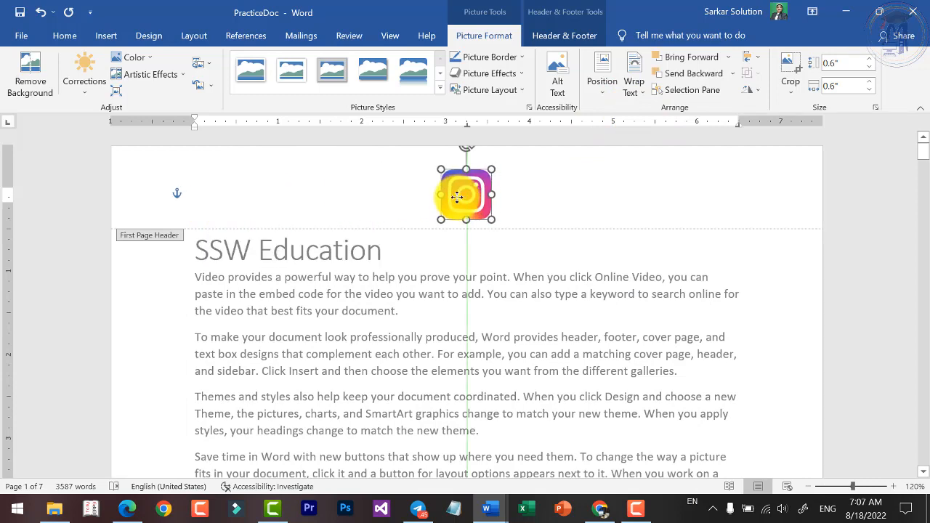
# Place the cursor in the empty first-page footer.
pyautogui.scroll(-8, 510, 281)
pyautogui.click(480, 294)
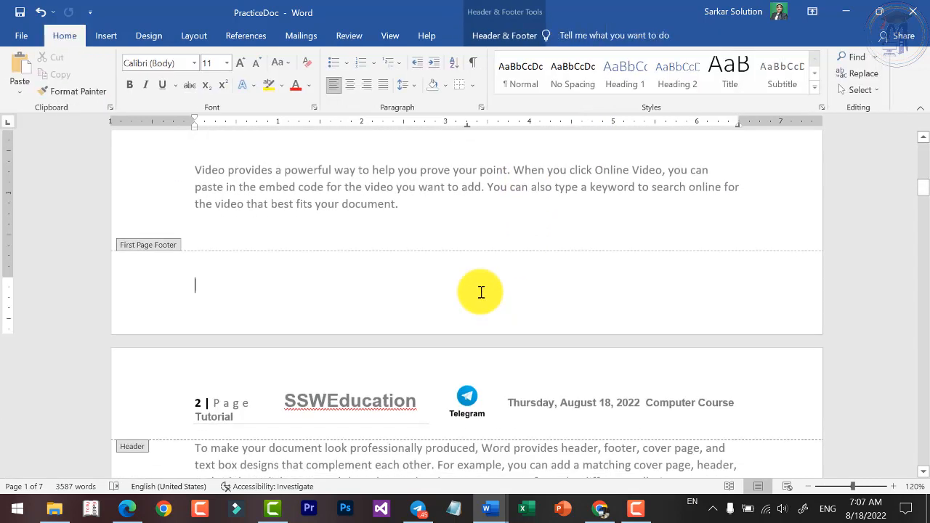
pyautogui.click(106, 36)
pyautogui.click(144, 81)
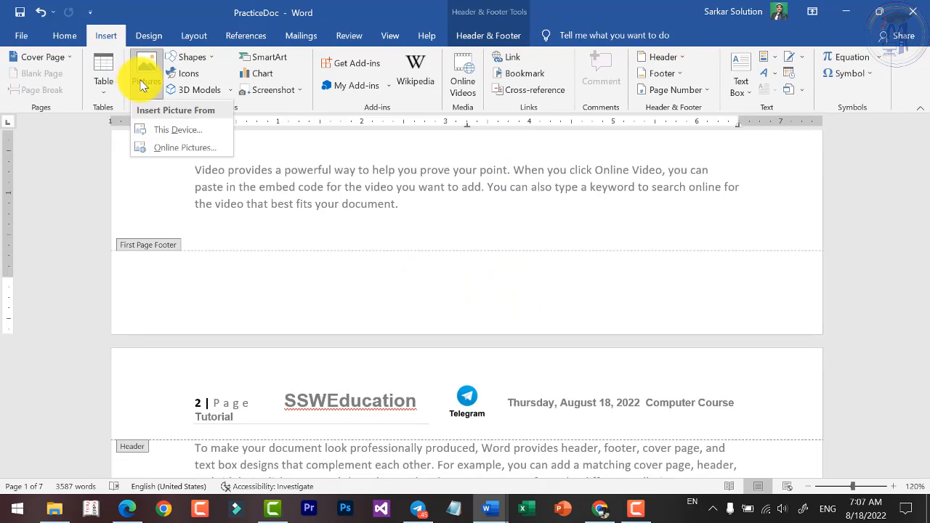
pyautogui.click(481, 37)
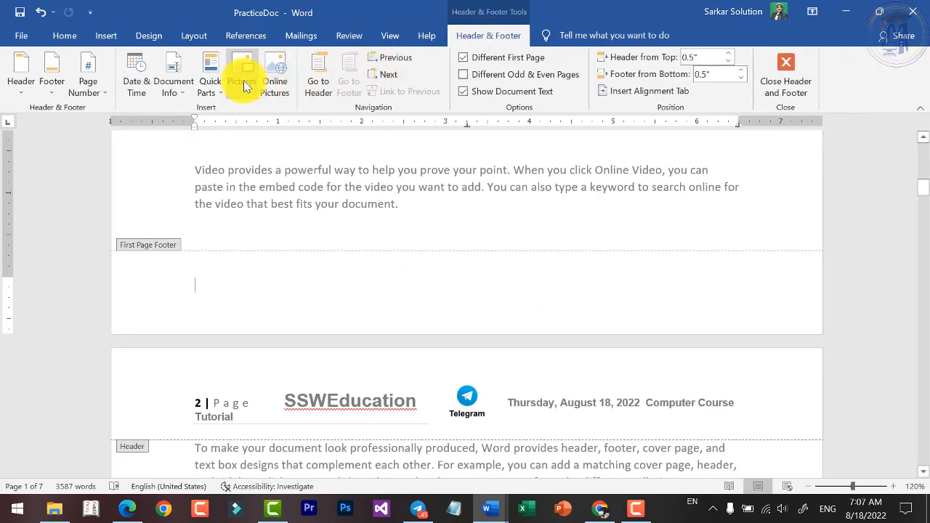
pyautogui.click(245, 78)
pyautogui.click(642, 391)
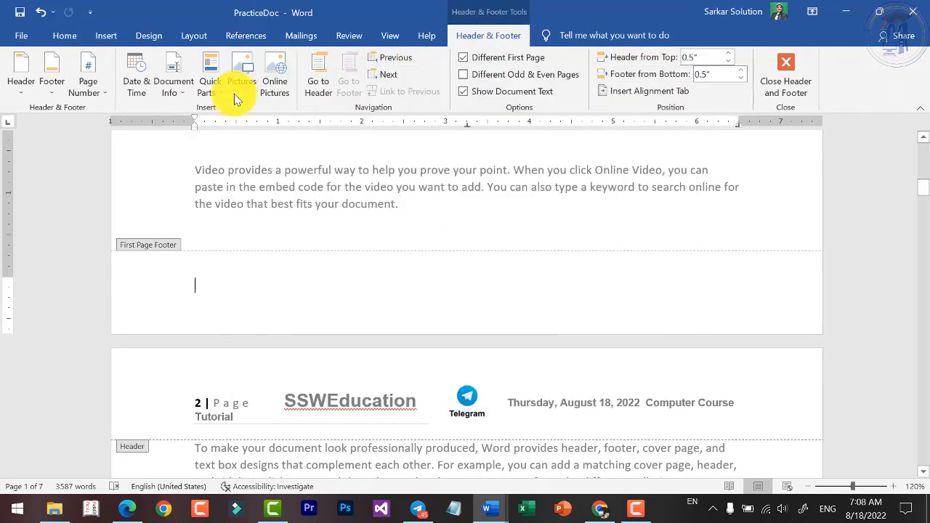
# Draw an oval about 2.14 inches wide and 0.73 inches high in the middle of the first-page footer.
pyautogui.click(106, 35)
pyautogui.click(146, 81)
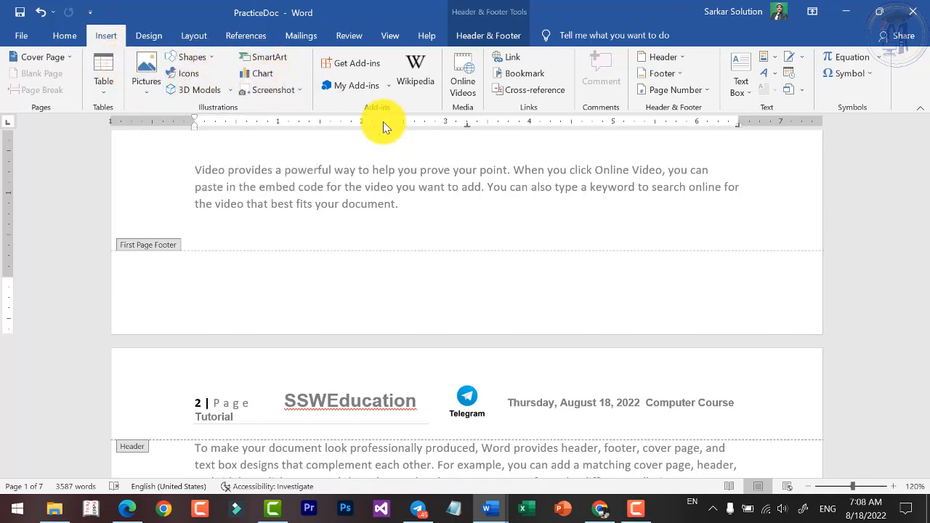
pyautogui.click(192, 58)
pyautogui.click(230, 93)
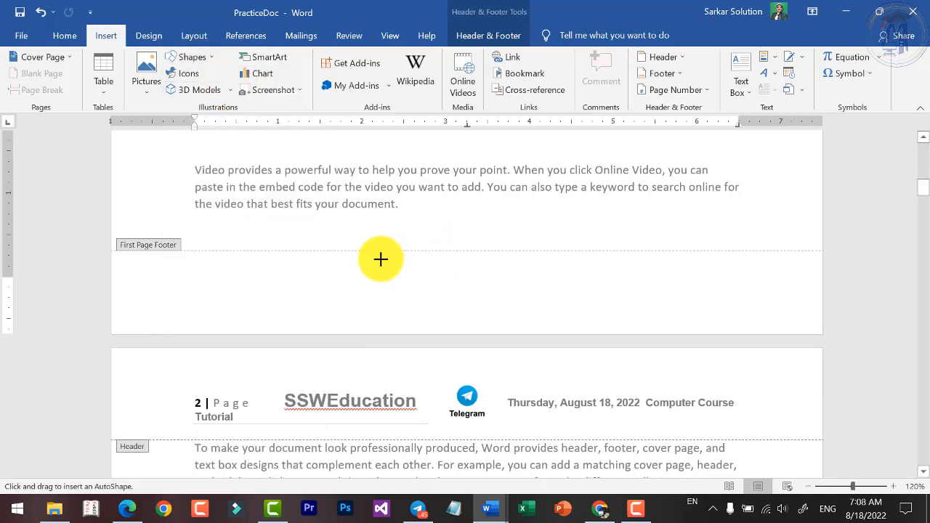
pyautogui.moveTo(381, 259); pyautogui.dragTo(560, 320)
# Add the text SSW inside the footer oval and enlarge it.
pyautogui.rightClick(465, 284)
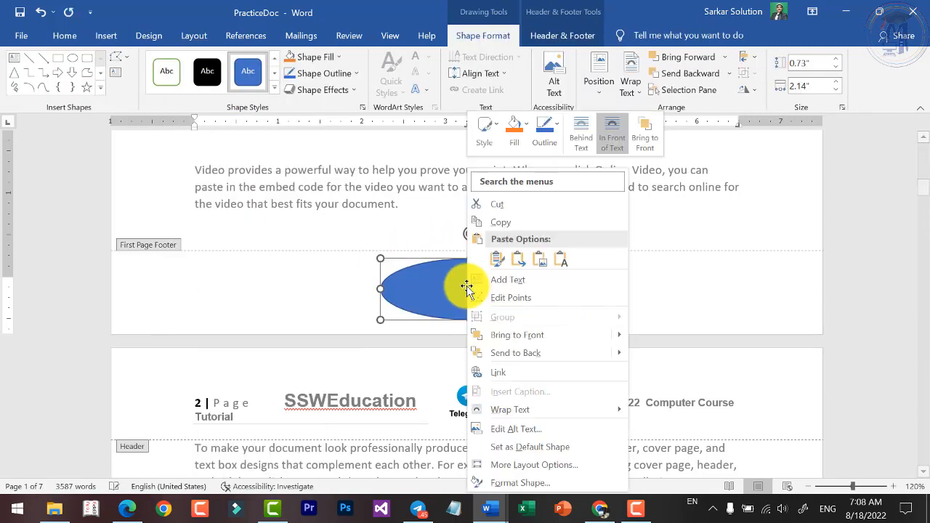
pyautogui.click(509, 280)
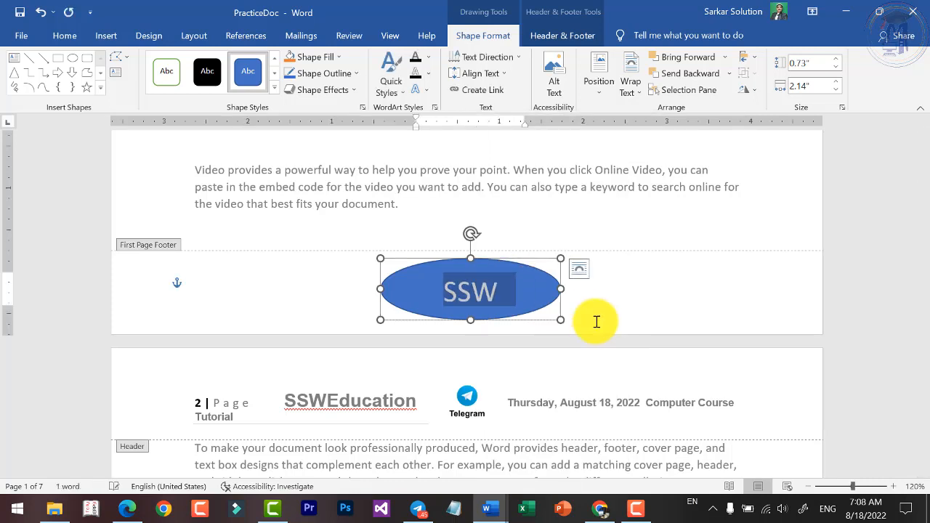
pyautogui.scroll(1, 596, 321)
pyautogui.click(553, 334)
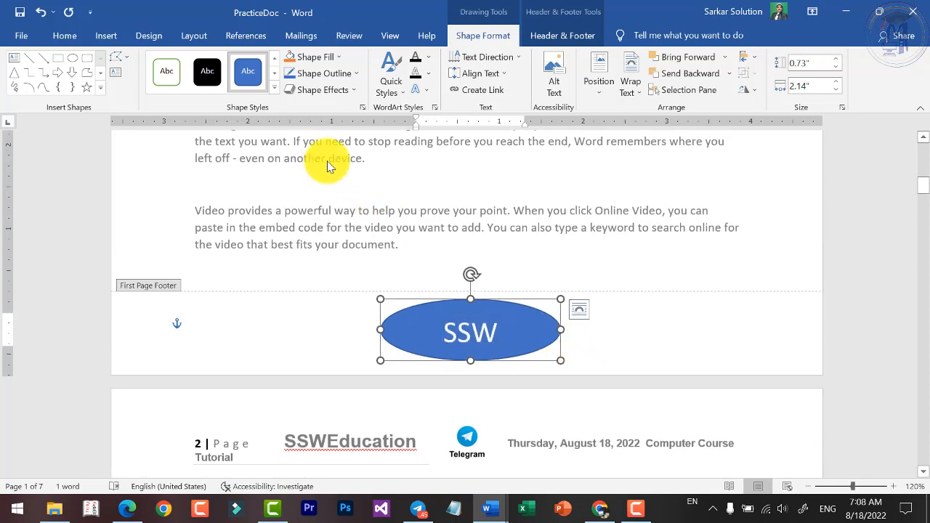
# Apply a solid black shape style with white text to the SSW oval and deselect it.
pyautogui.click(274, 87)
pyautogui.click(176, 182)
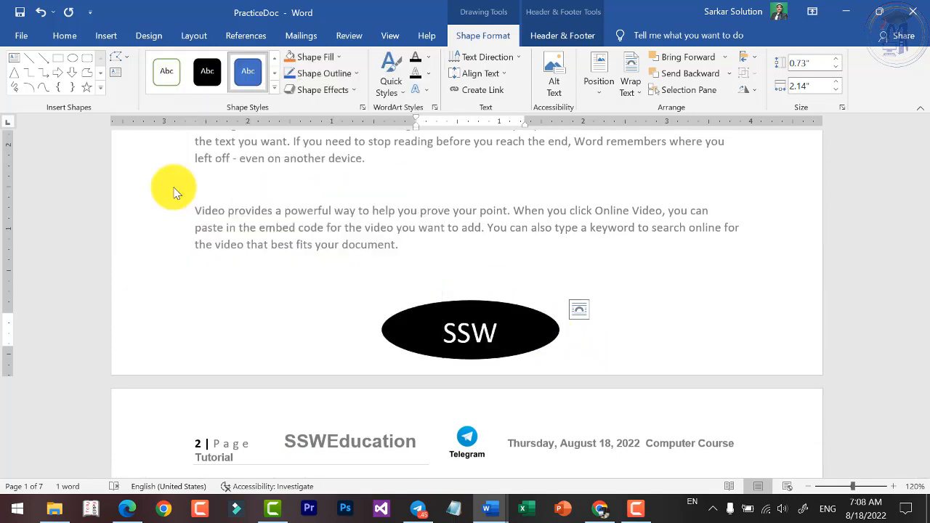
pyautogui.click(742, 377)
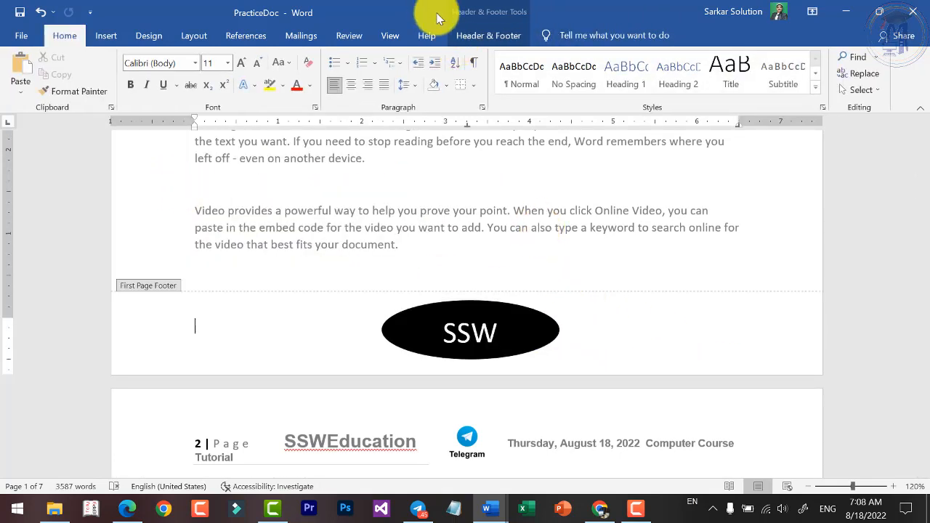
# Close header and footer editing and return to the document body.
pyautogui.click(488, 36)
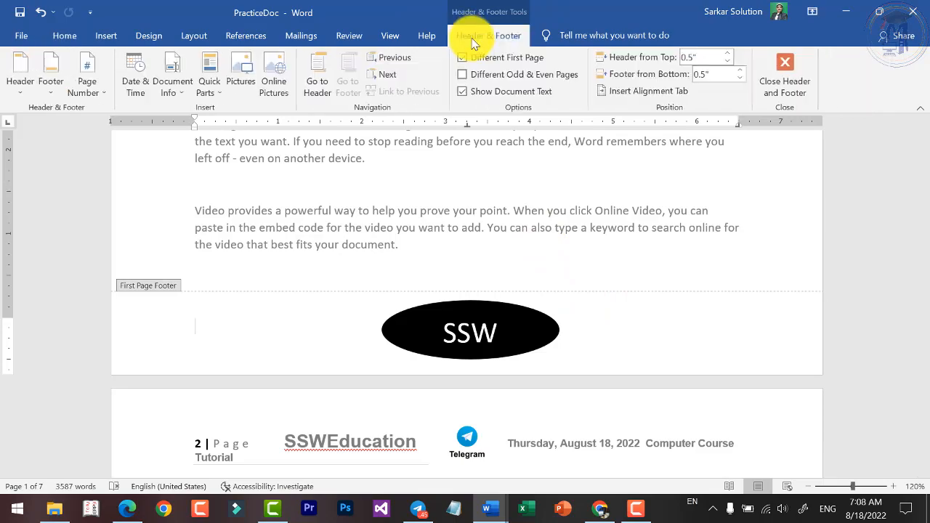
pyautogui.click(785, 82)
pyautogui.scroll(-3, 571, 291)
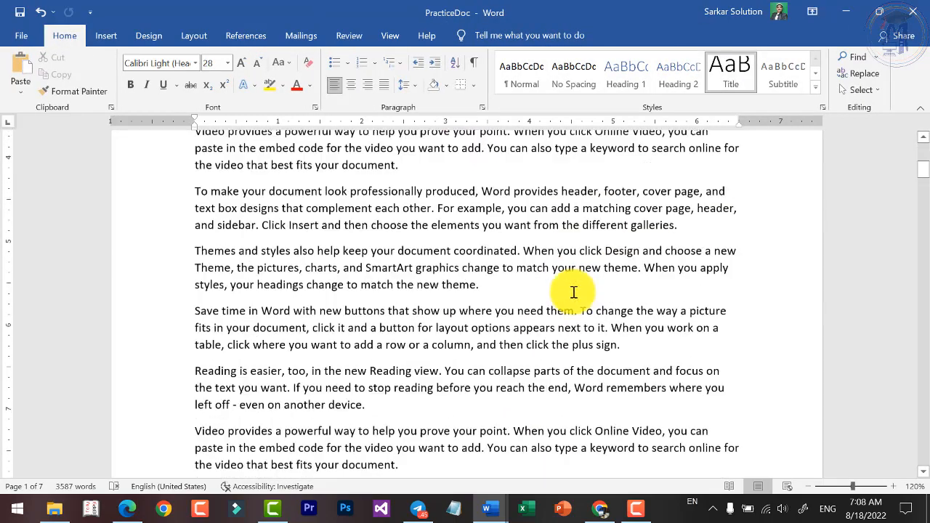
# Compare the first page's header logo and footer oval with the header and footer on the following page.
pyautogui.scroll(-3, 577, 291)
pyautogui.scroll(10, 581, 293)
pyautogui.scroll(-8, 514, 243)
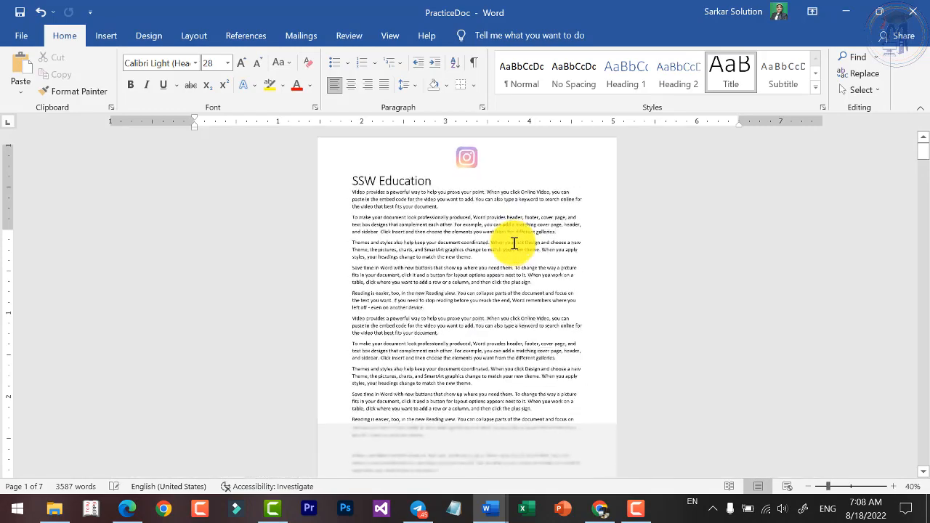
pyautogui.scroll(-8, 501, 262)
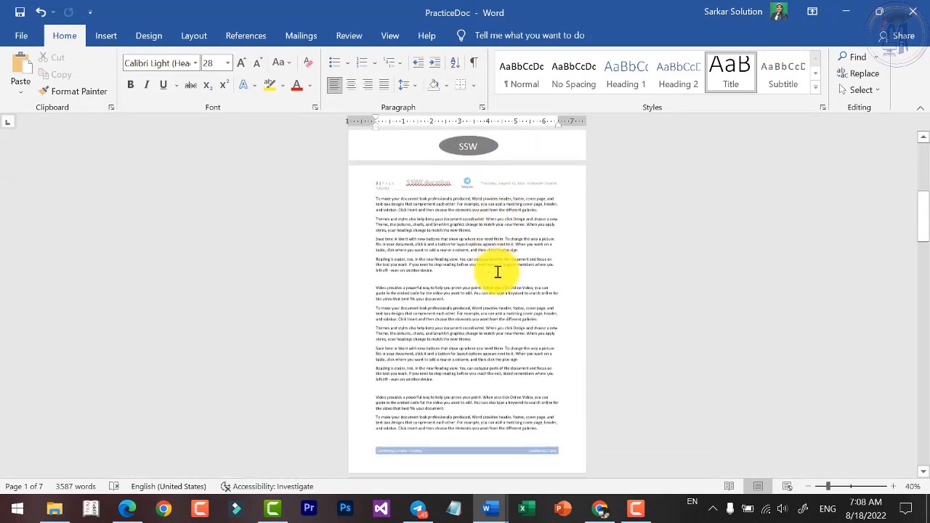
pyautogui.scroll(5, 497, 271)
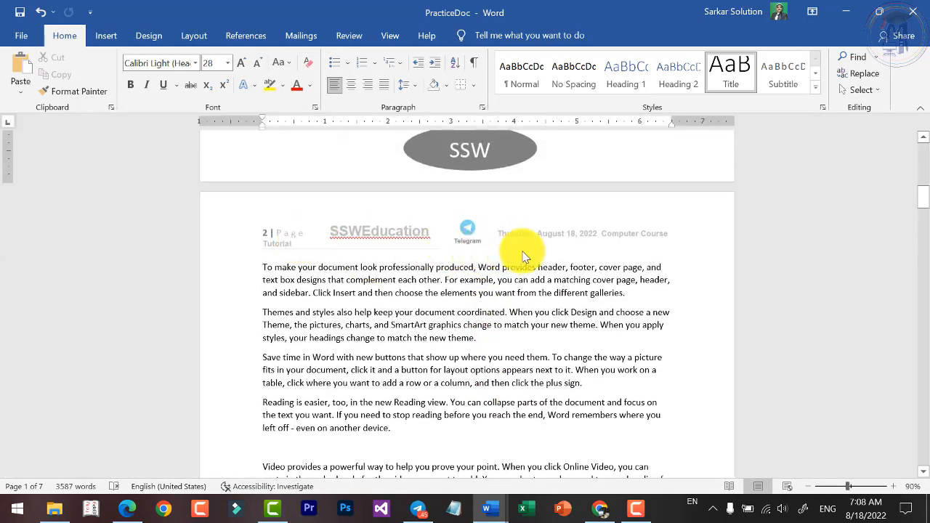
pyautogui.scroll(-17, 526, 255)
pyautogui.scroll(20, 542, 267)
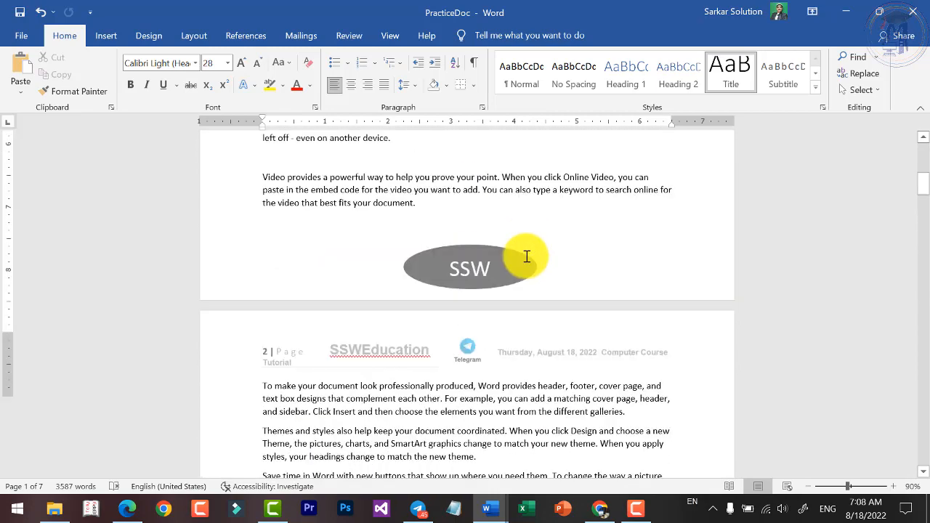
pyautogui.scroll(12, 527, 256)
pyautogui.click(502, 253)
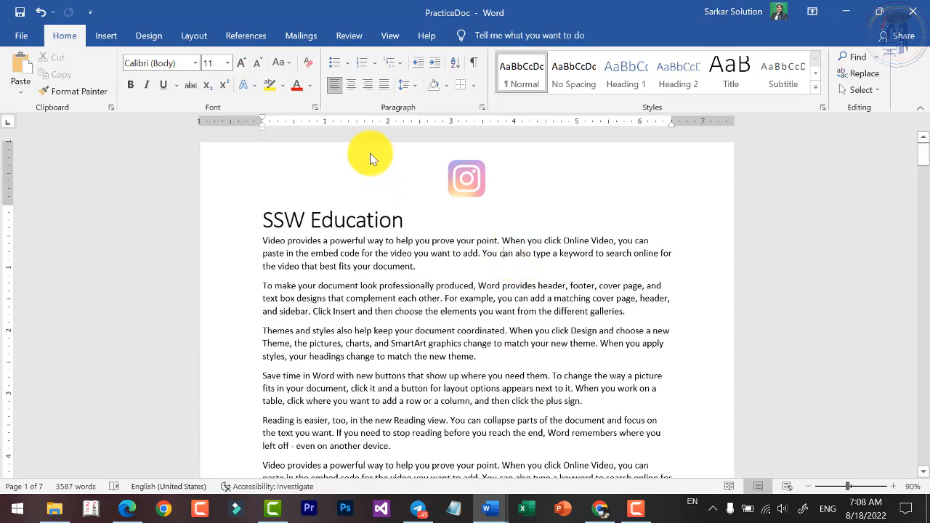
# Open the first-page header to review the header and footer options, and return to the document body.
pyautogui.click(123, 36)
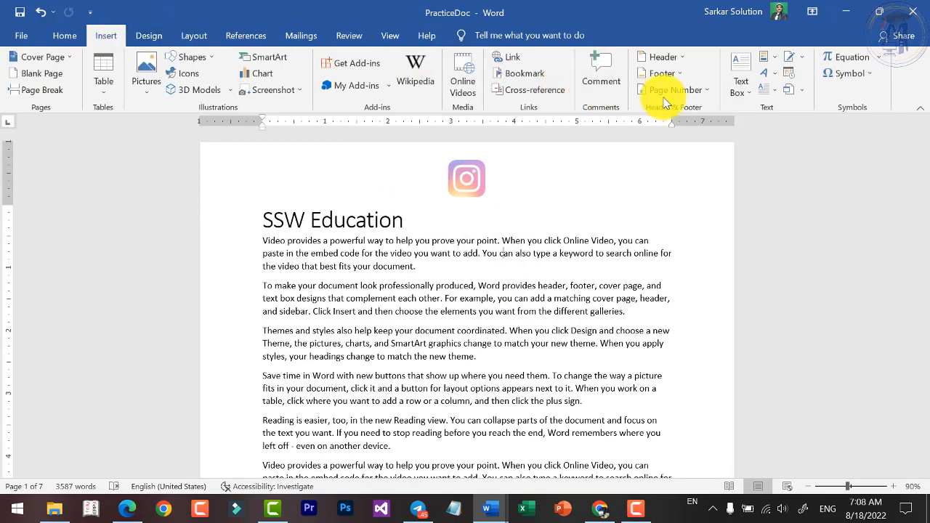
pyautogui.click(662, 58)
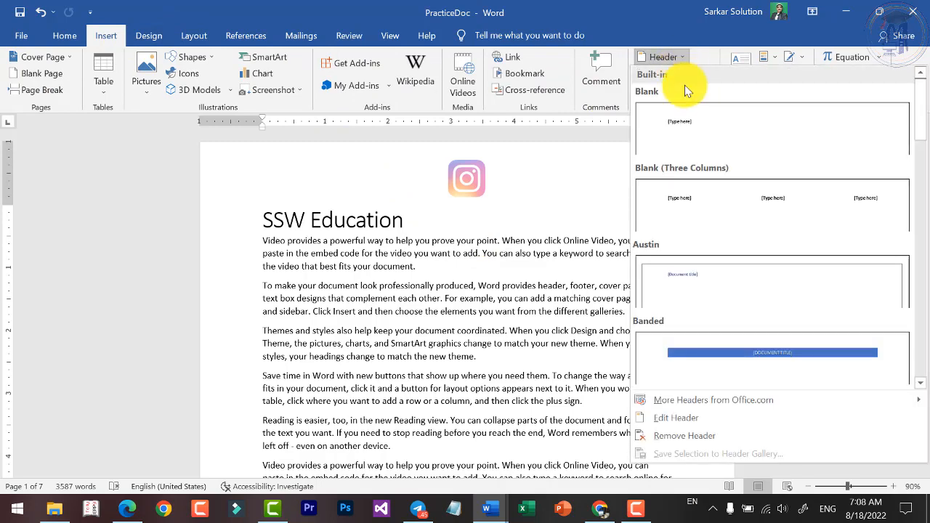
pyautogui.click(685, 418)
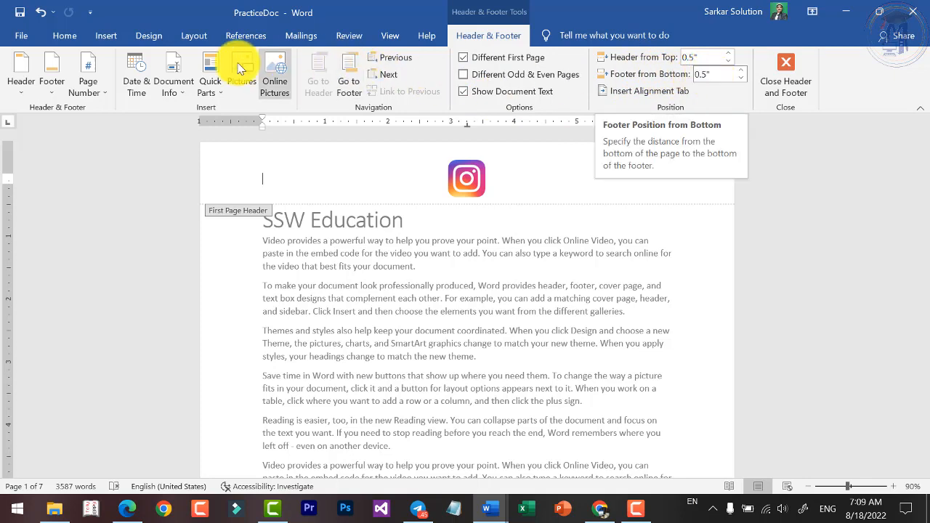
pyautogui.click(788, 82)
pyautogui.scroll(-1, 605, 260)
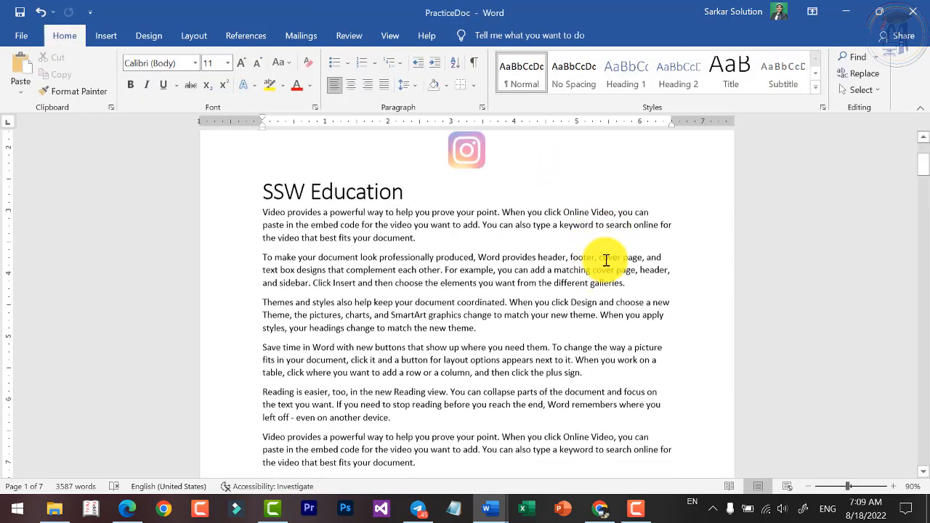
pyautogui.scroll(-8, 605, 260)
pyautogui.scroll(8, 596, 287)
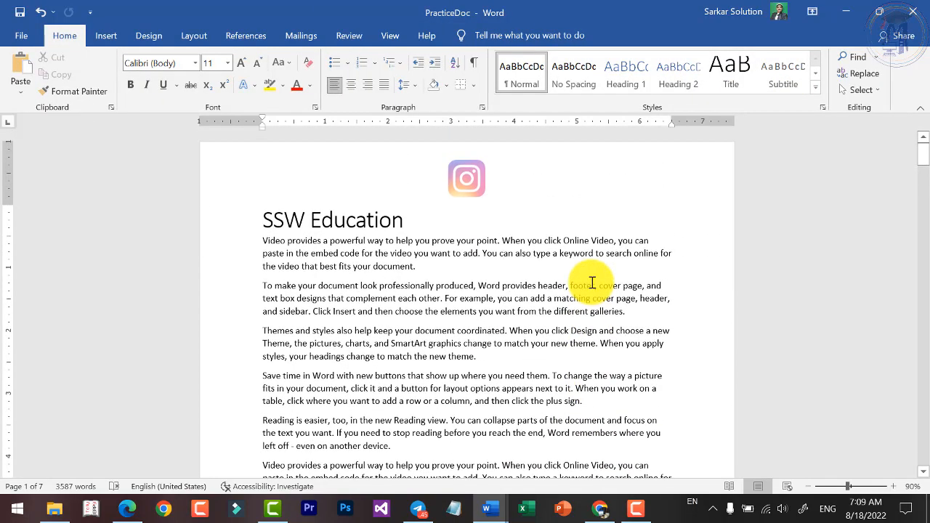
# Insert a Circle, Left page number in the page margin of the first page.
pyautogui.click(416, 298)
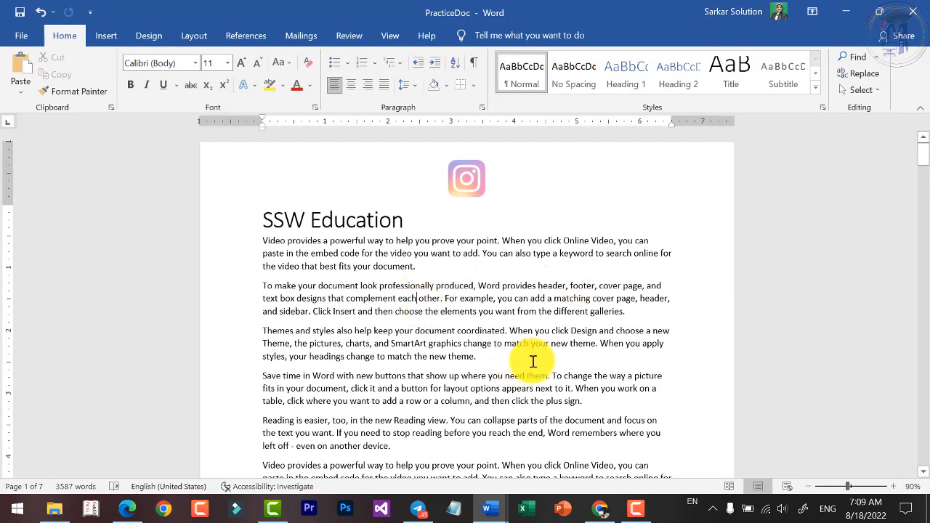
pyautogui.click(106, 36)
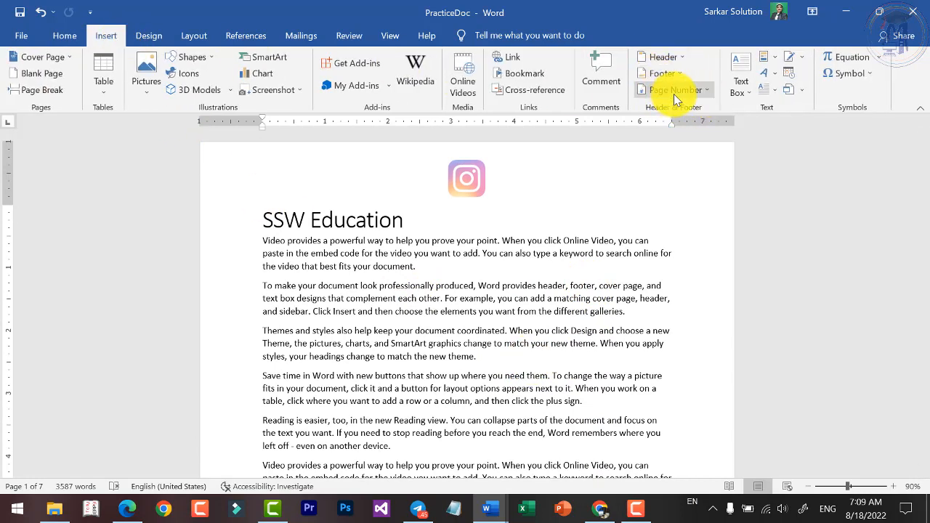
pyautogui.click(710, 93)
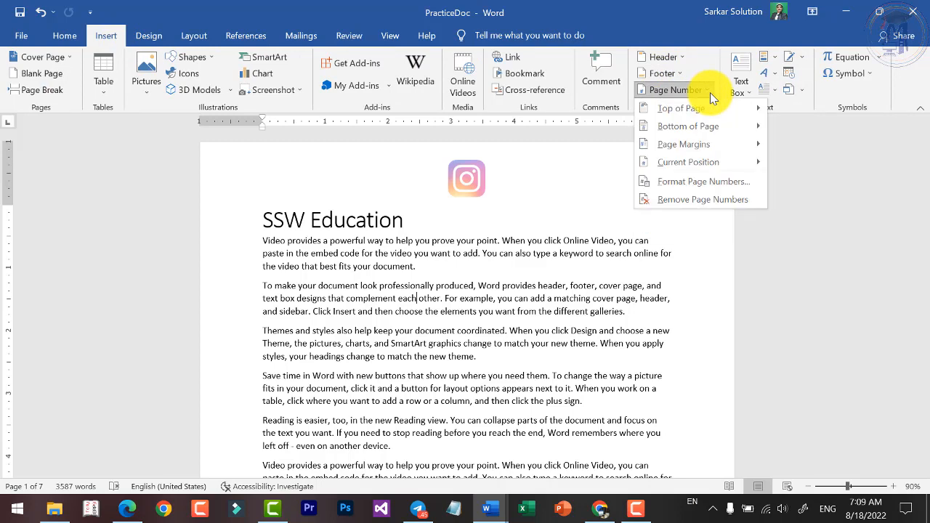
pyautogui.moveTo(716, 167)
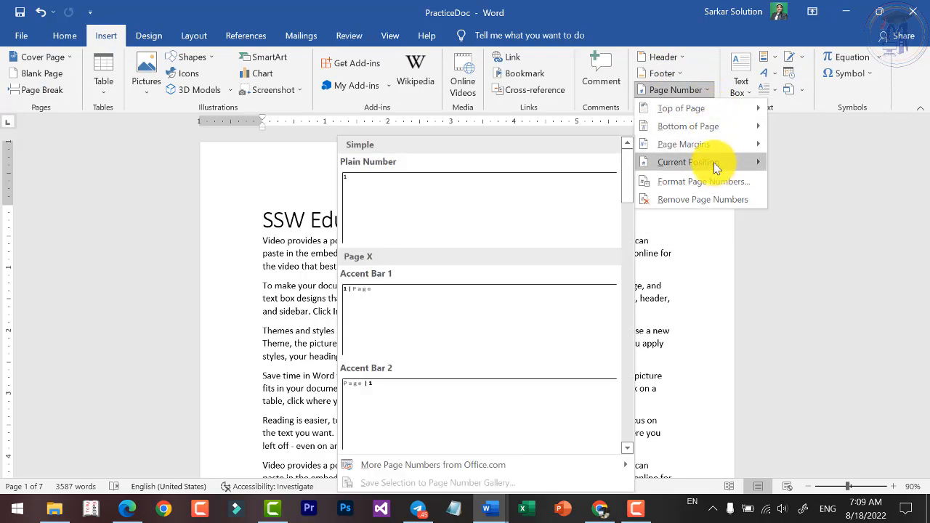
pyautogui.moveTo(708, 148)
pyautogui.scroll(-3, 431, 300)
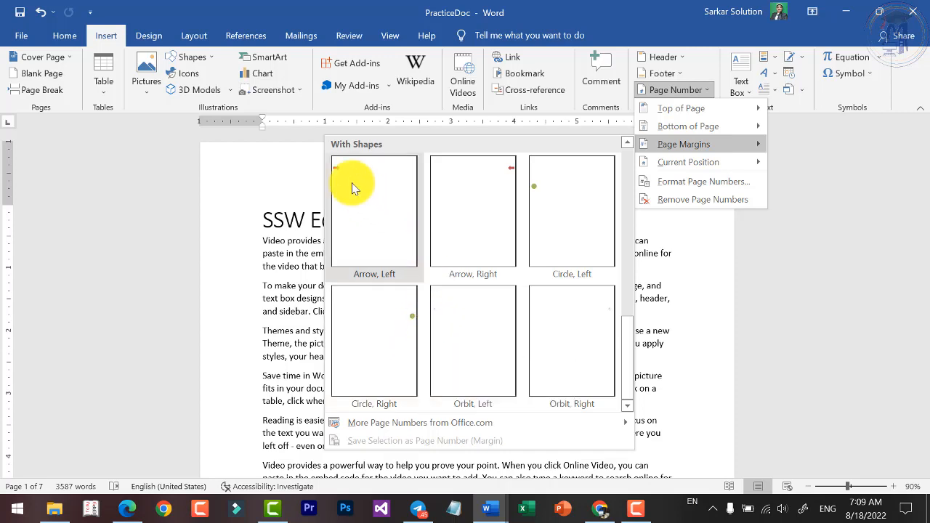
pyautogui.scroll(3, 497, 191)
pyautogui.scroll(3, 491, 204)
pyautogui.scroll(-5, 487, 214)
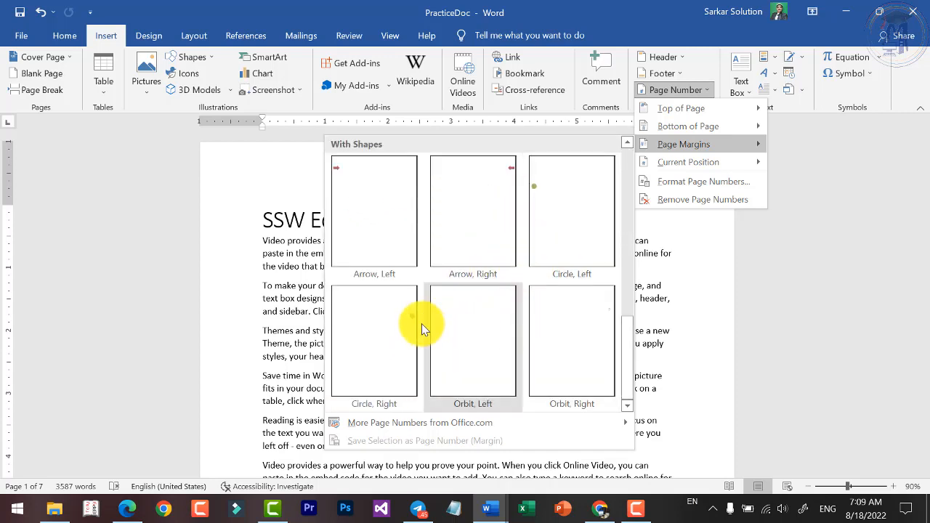
pyautogui.click(546, 182)
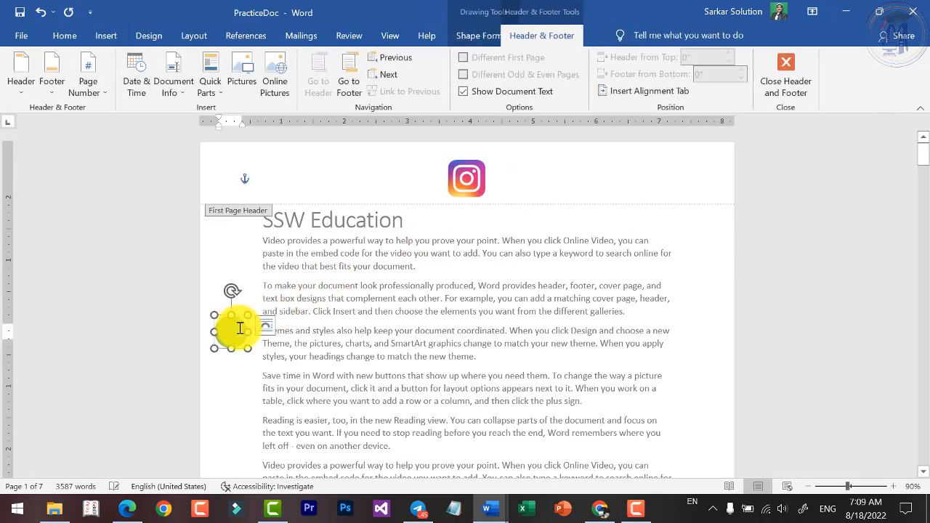
# Move the green page number circle up into the left end of the first-page header and close header and footer editing.
pyautogui.moveTo(239, 319); pyautogui.dragTo(253, 154)
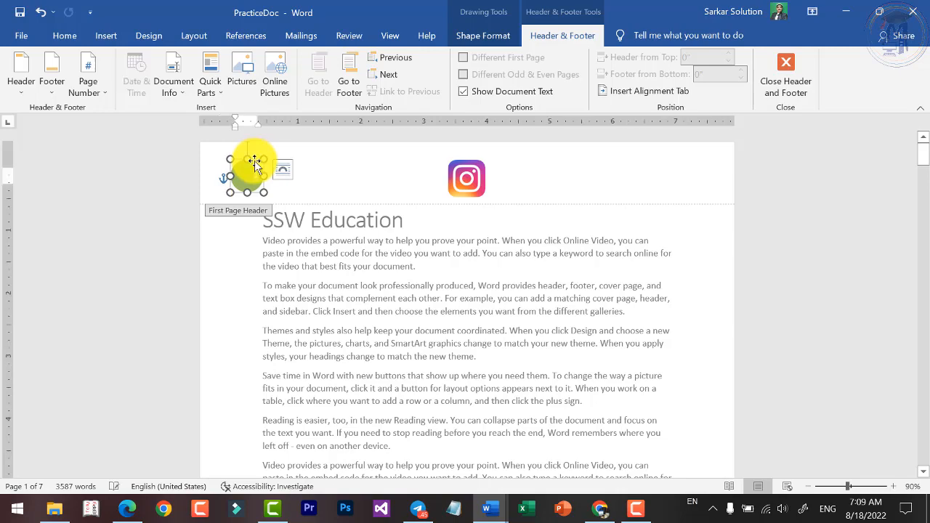
pyautogui.scroll(-1, 389, 325)
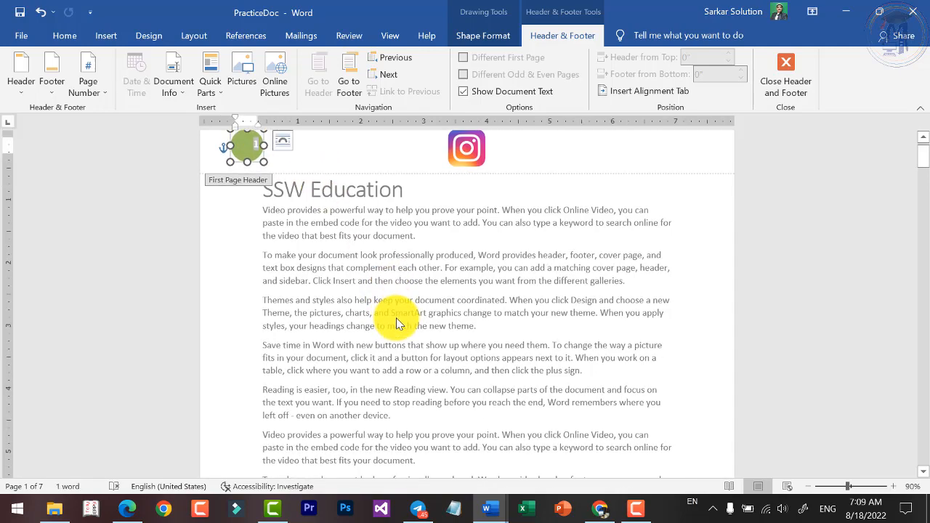
pyautogui.click(783, 72)
# Insert a Two Bars page number at the current position in the first paragraph of page 2.
pyautogui.scroll(-3, 465, 305)
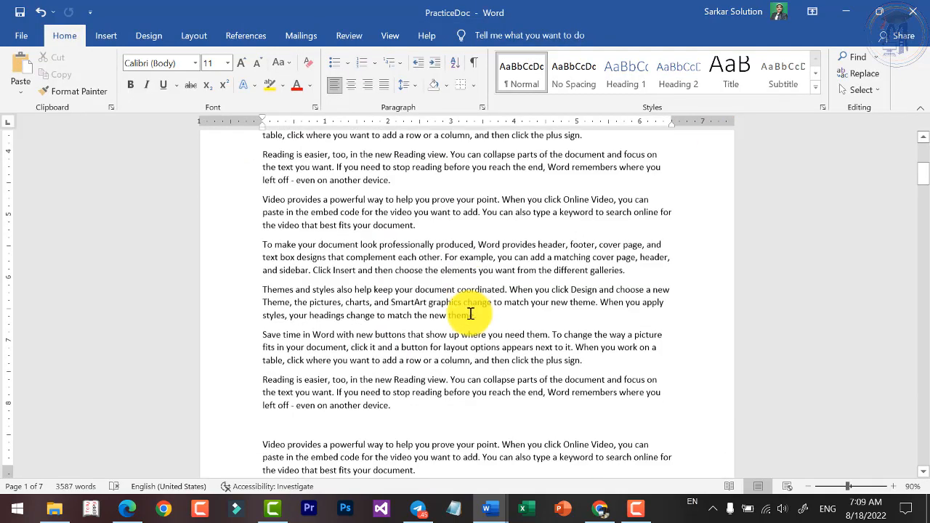
pyautogui.scroll(-15, 472, 311)
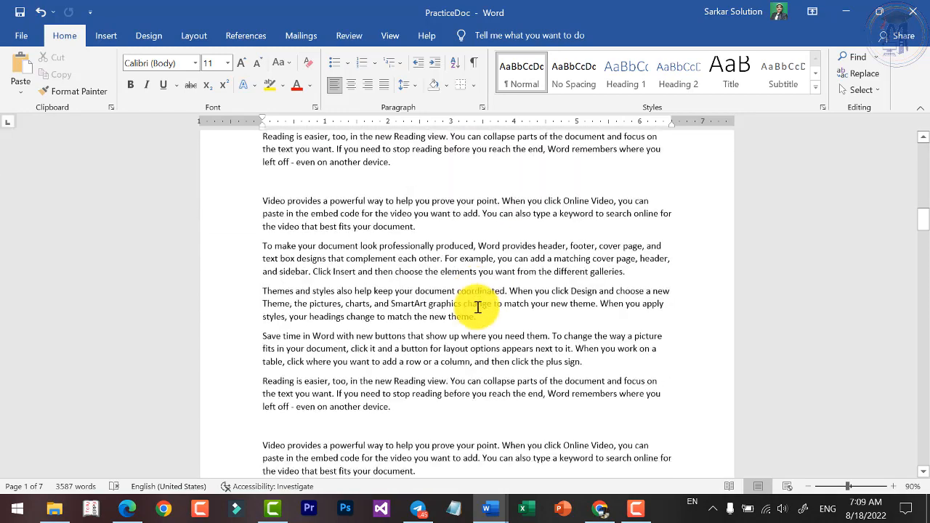
pyautogui.scroll(-7, 477, 306)
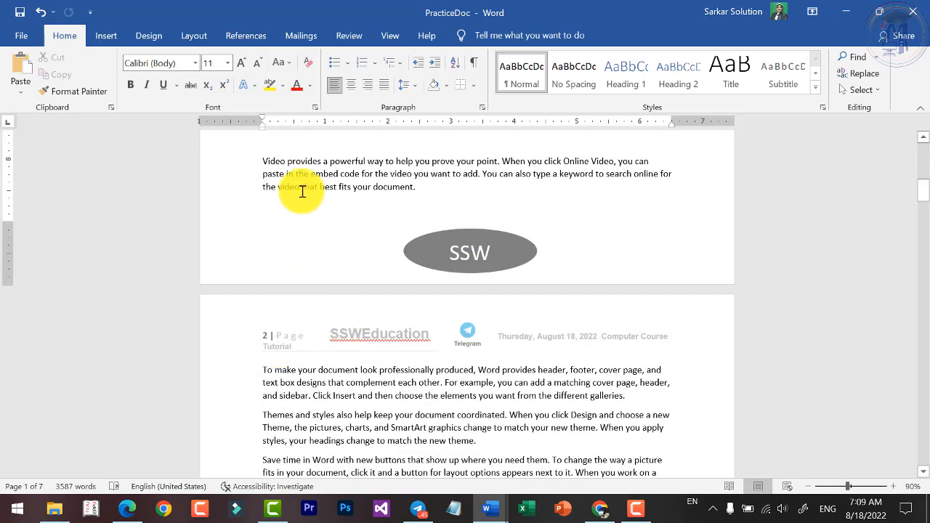
pyautogui.click(289, 358)
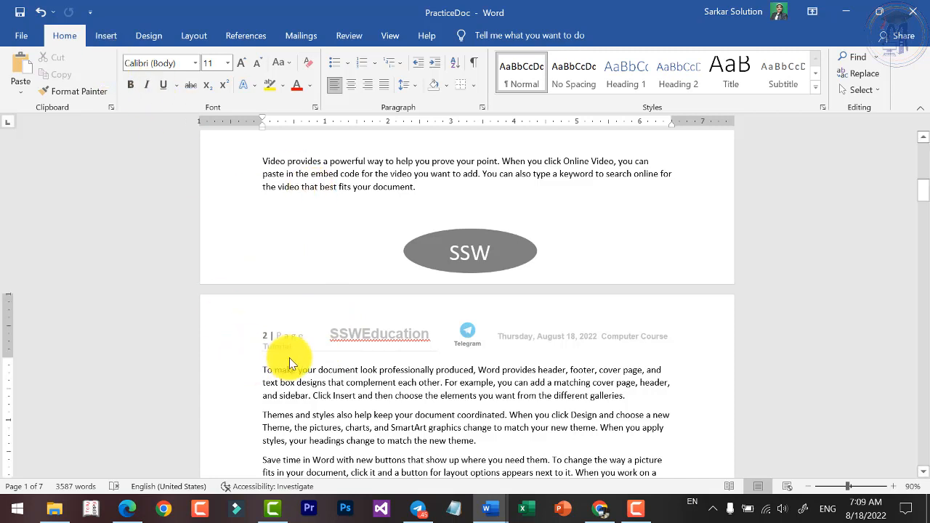
pyautogui.click(106, 35)
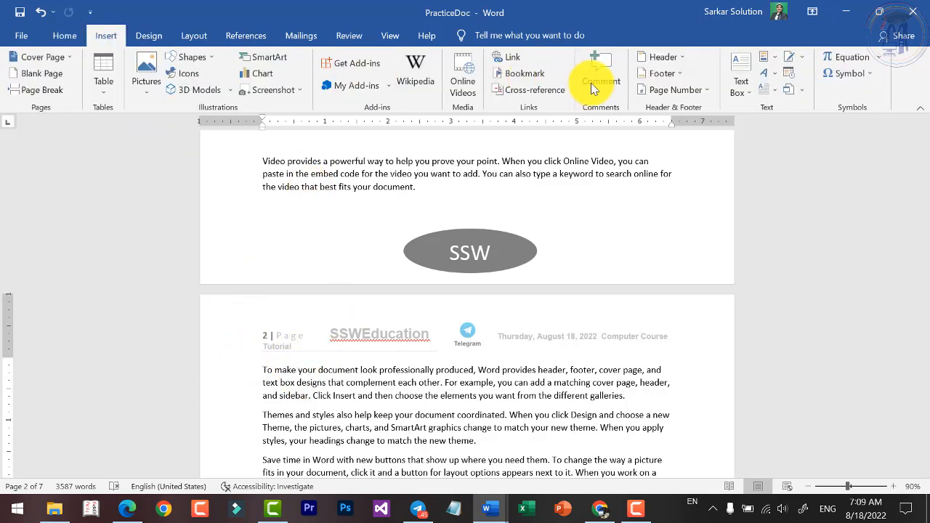
pyautogui.click(703, 89)
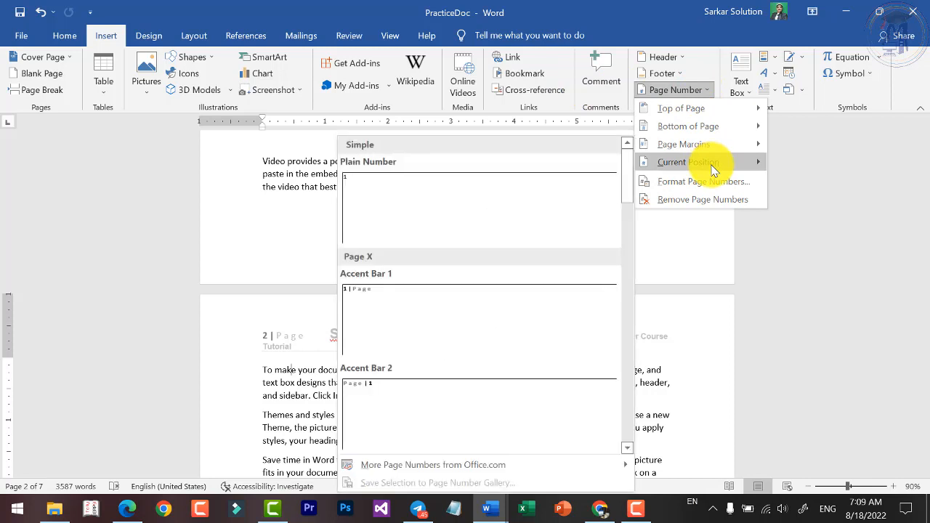
pyautogui.scroll(-6, 445, 316)
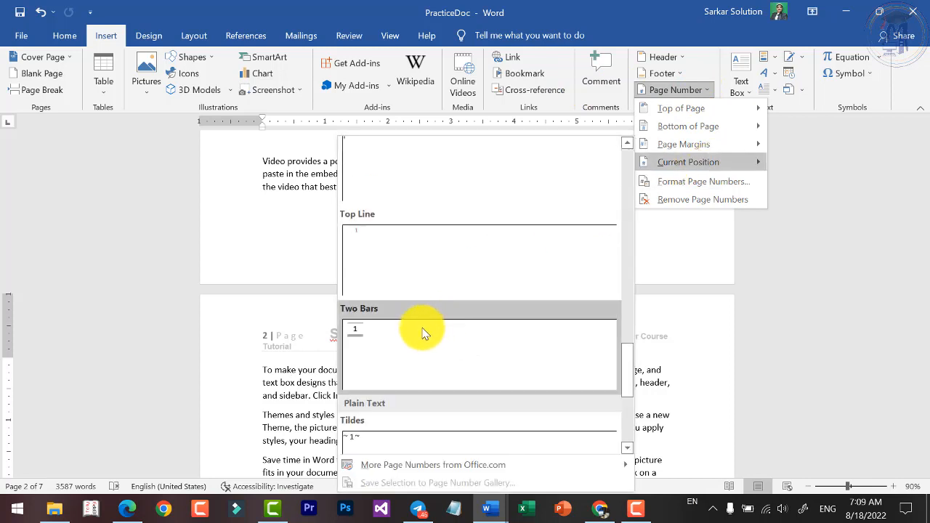
pyautogui.click(356, 338)
# Set the Two Bars page number's text wrapping to Square and move it into page 2's right margin beside the first paragraph.
pyautogui.click(282, 379)
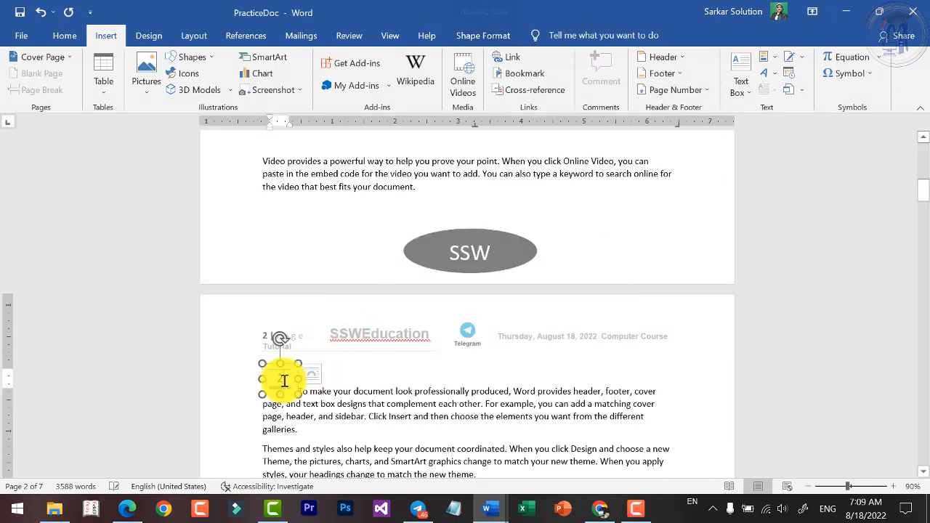
pyautogui.moveTo(291, 363)
pyautogui.mouseDown()
pyautogui.moveTo(275, 338)
pyautogui.moveTo(292, 374)
pyautogui.mouseUp()
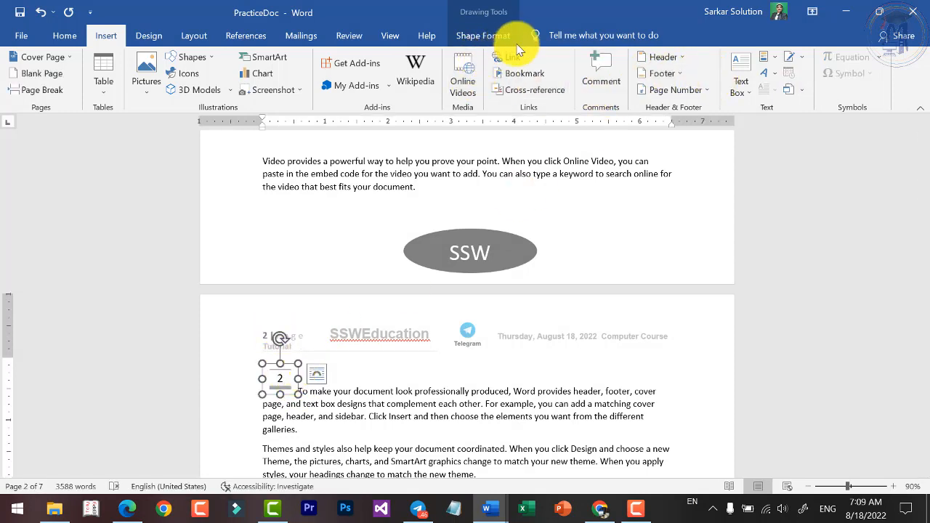
pyautogui.click(483, 36)
pyautogui.click(629, 83)
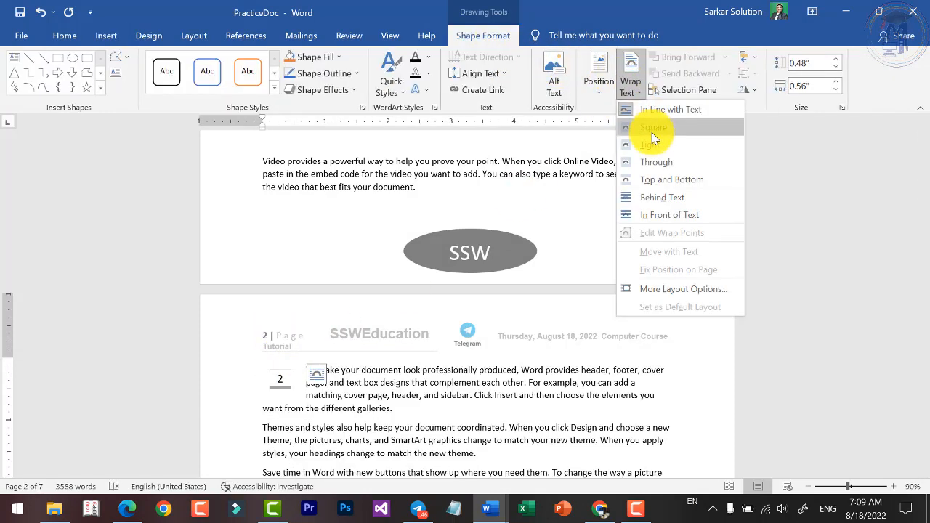
pyautogui.click(654, 125)
pyautogui.moveTo(288, 369); pyautogui.dragTo(715, 350)
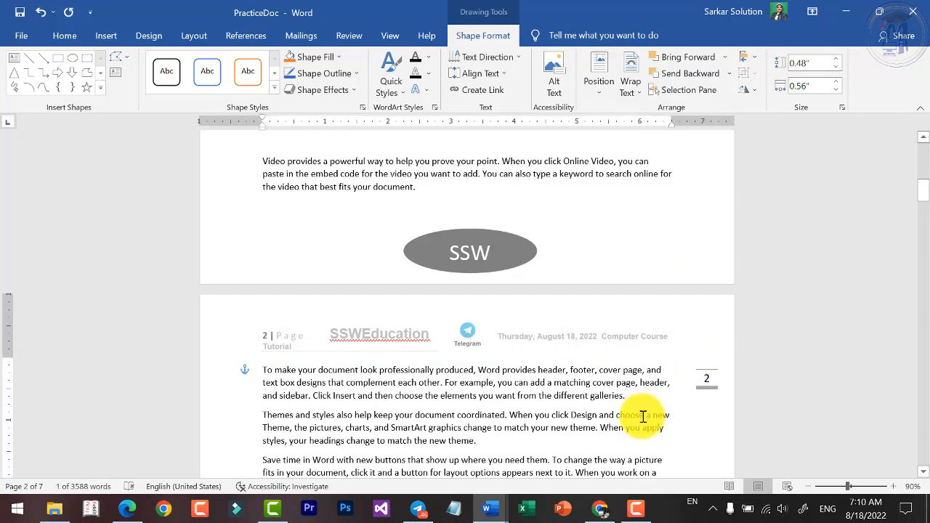
pyautogui.click(657, 465)
# Check the headers, footers and margins of the pages after page 2 for page numbers.
pyautogui.scroll(-8, 660, 429)
pyautogui.scroll(-10, 663, 392)
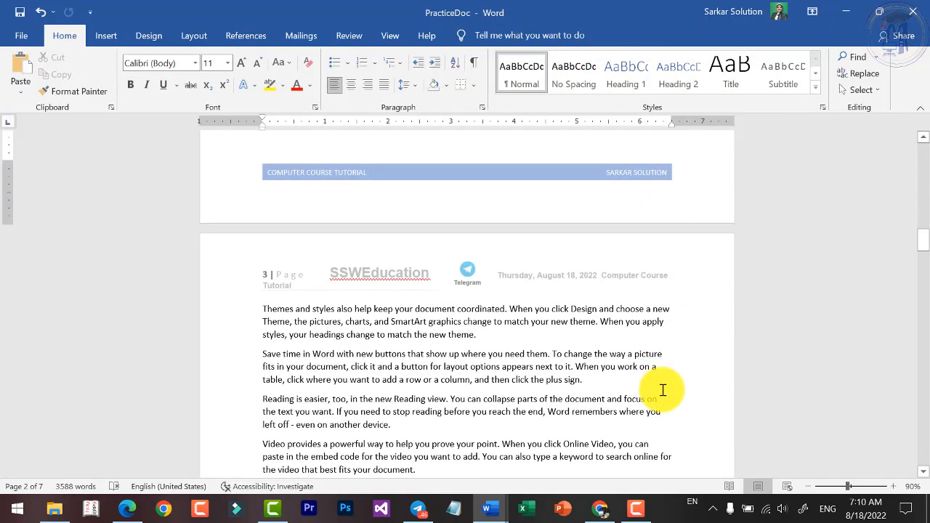
pyautogui.scroll(-10, 663, 377)
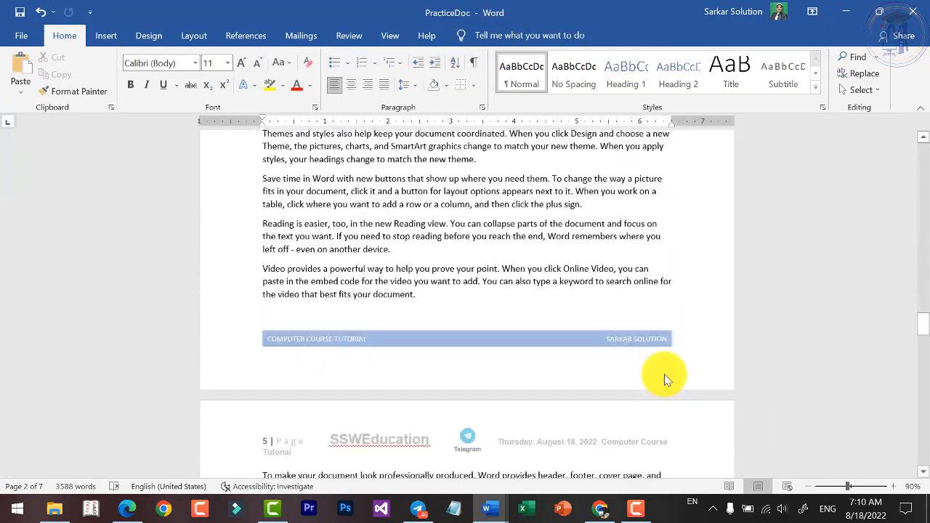
pyautogui.scroll(-10, 660, 343)
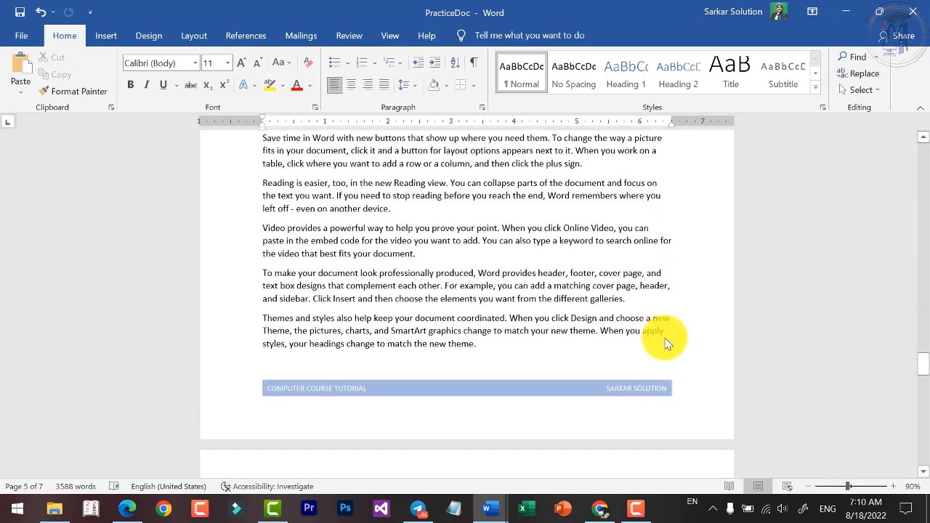
pyautogui.click(283, 218)
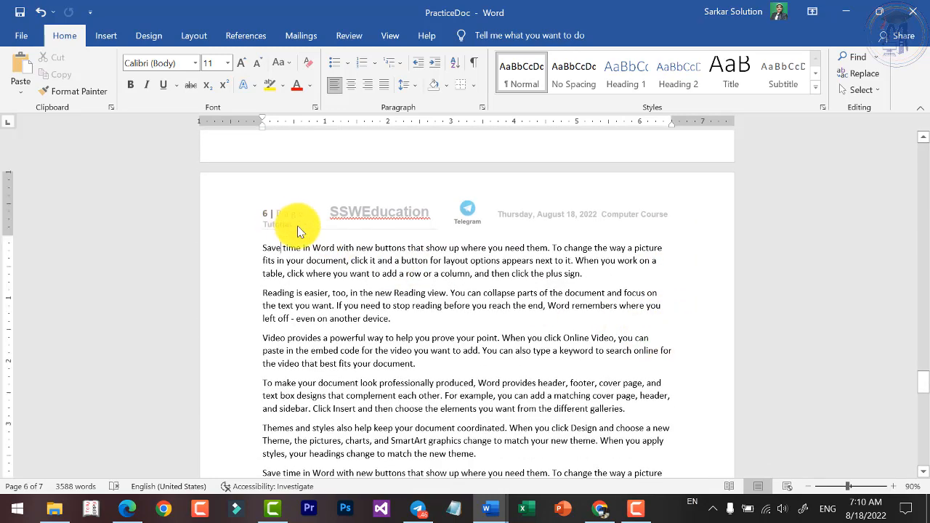
pyautogui.scroll(6, 332, 331)
pyautogui.scroll(-6, 336, 334)
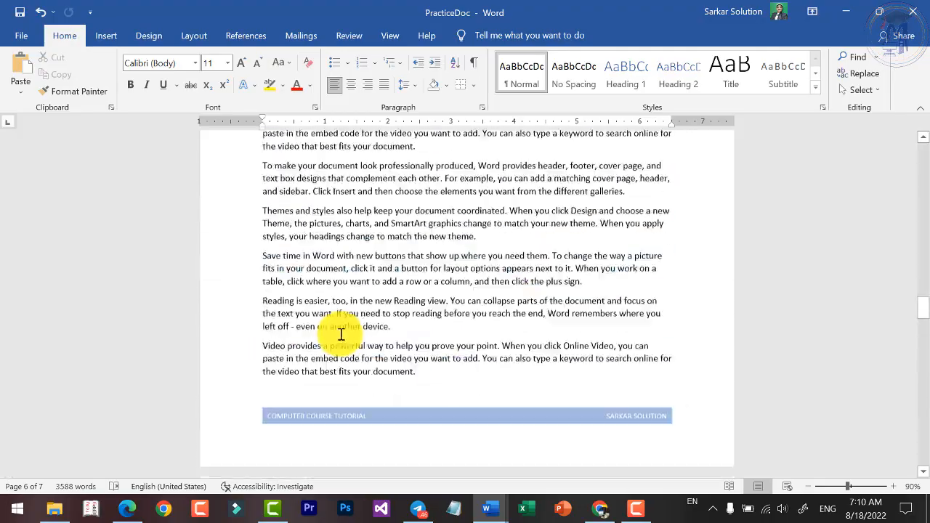
# Return to page 2 and select the Two Bars page number in its right margin.
pyautogui.scroll(5, 378, 321)
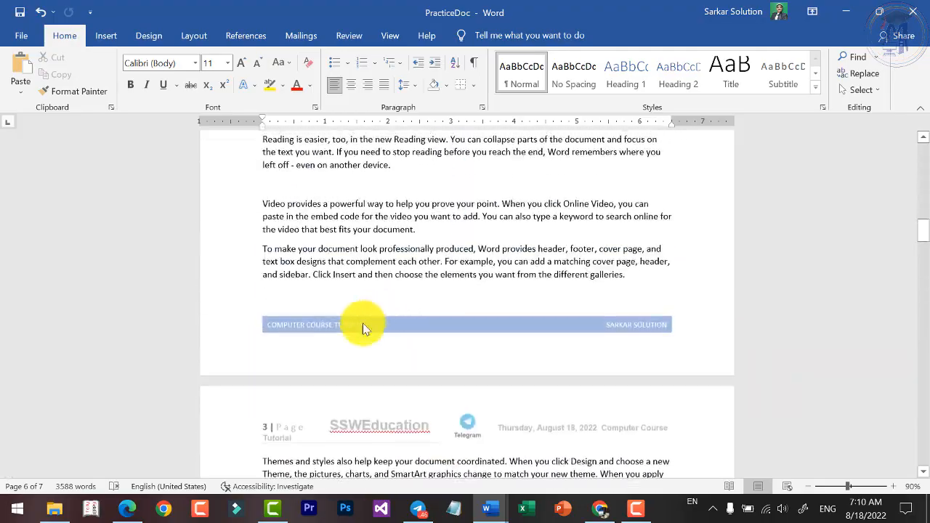
pyautogui.scroll(15, 462, 430)
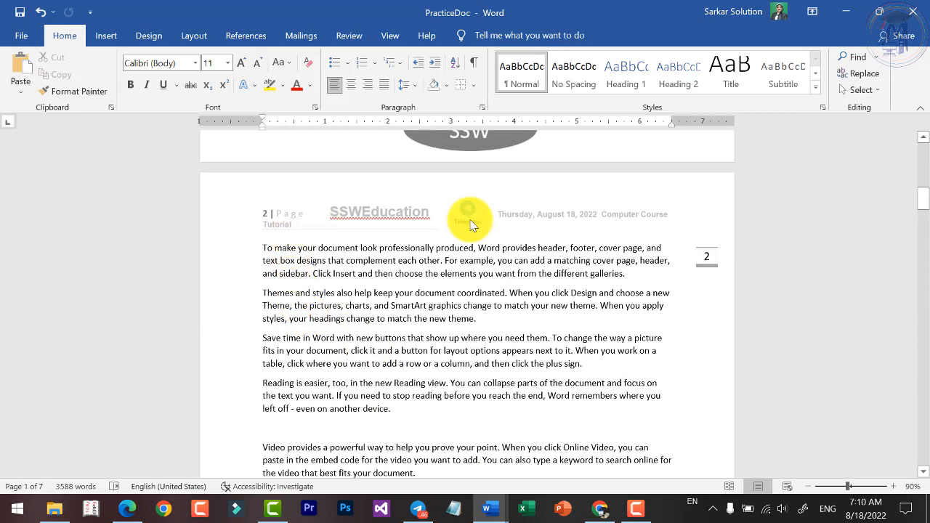
pyautogui.scroll(-2, 573, 290)
pyautogui.click(711, 327)
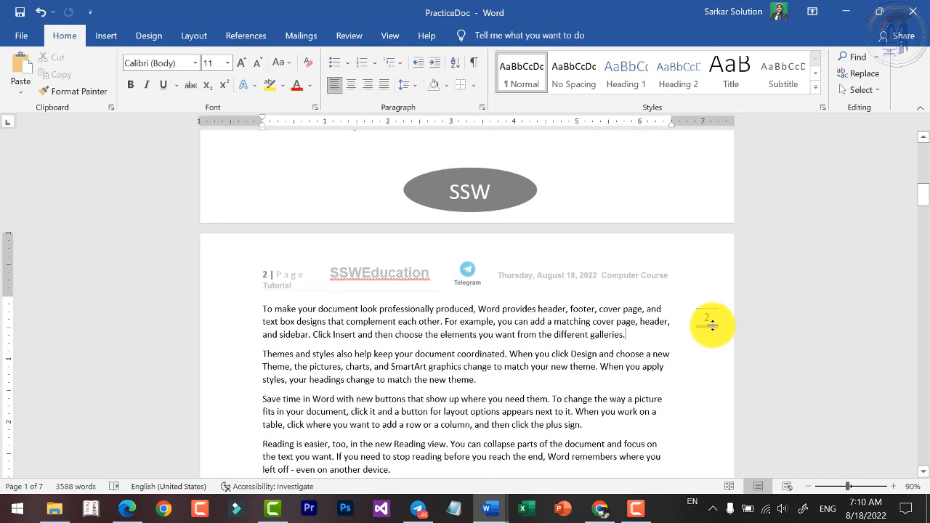
pyautogui.click(711, 310)
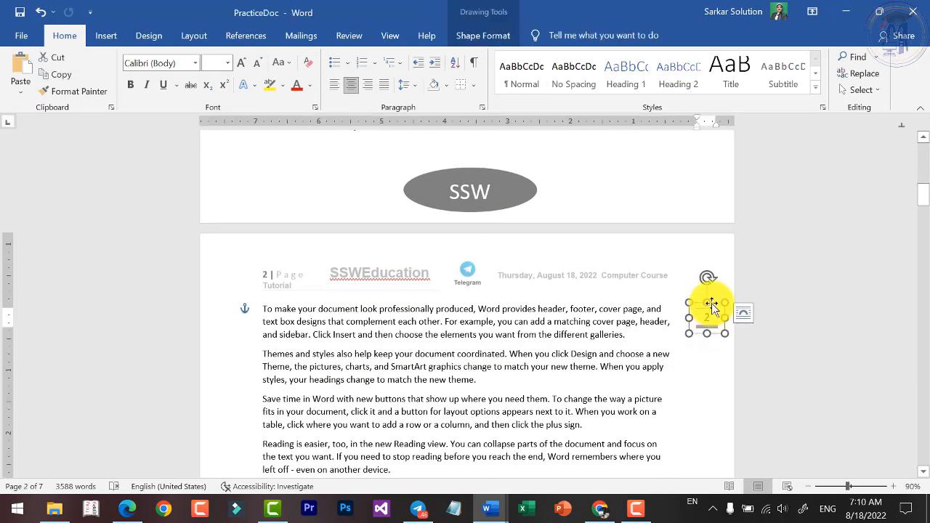
pyautogui.press('Escape')
pyautogui.scroll(-12, 654, 297)
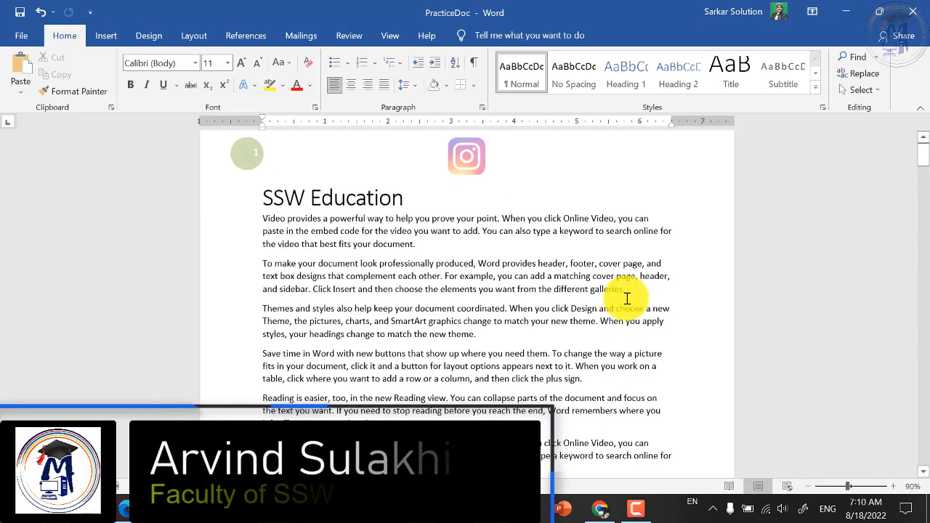
# Delete the green page number circle from the first-page header and close header and footer editing.
pyautogui.doubleClick(254, 173)
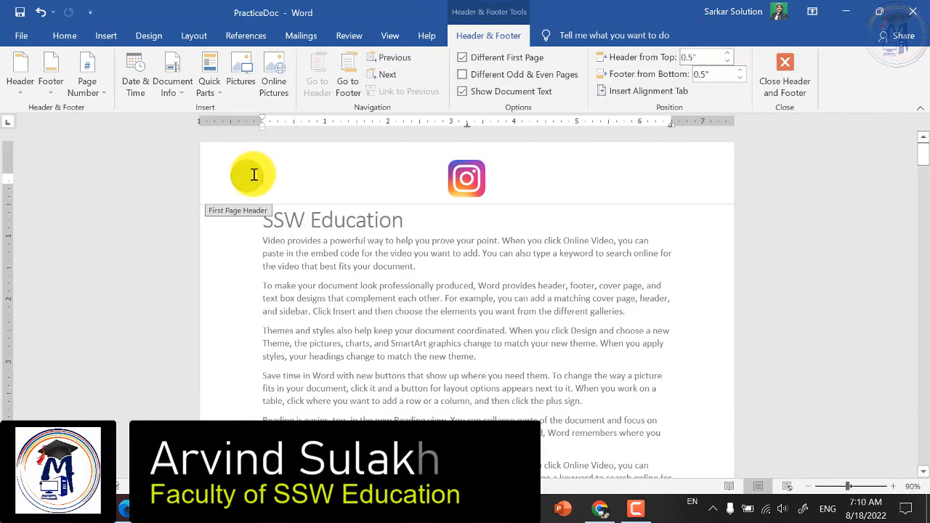
pyautogui.click(260, 171)
pyautogui.press('Delete')
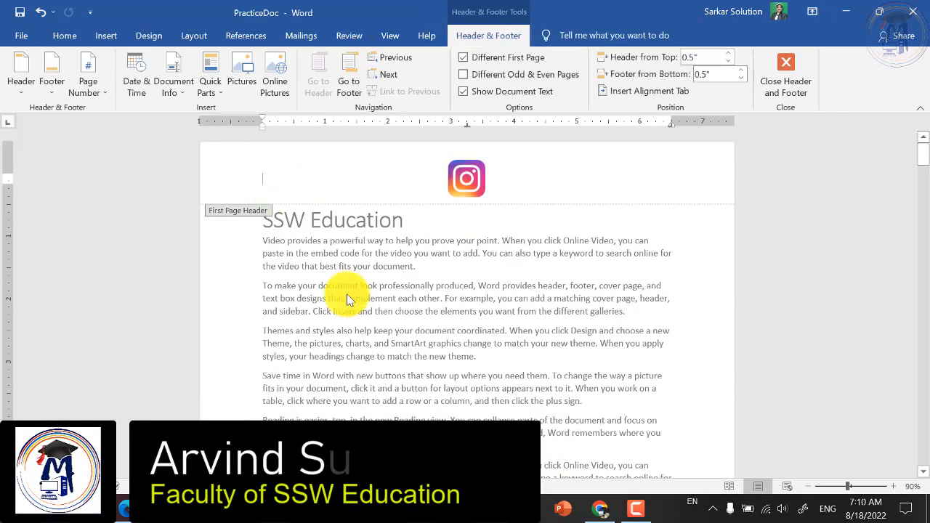
pyautogui.doubleClick(347, 297)
# Bring up the commands for inserting elements into the document.
pyautogui.click(106, 35)
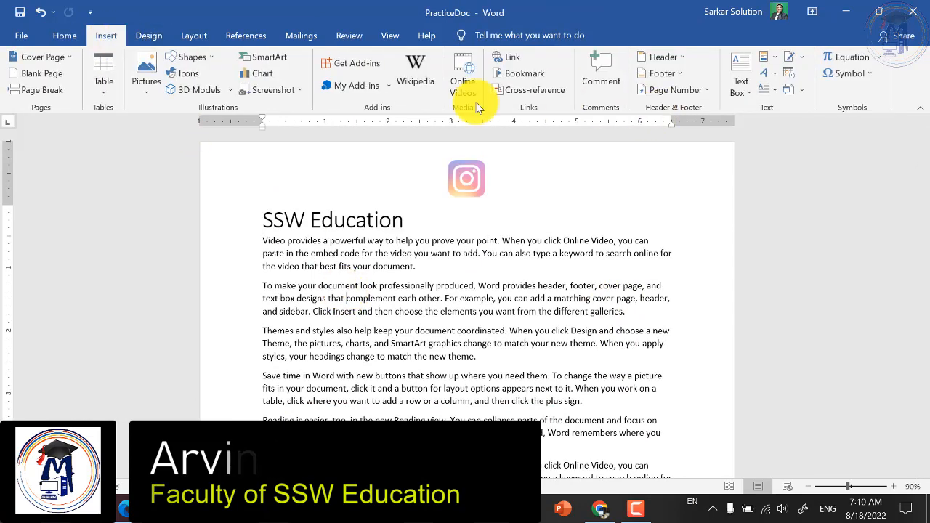